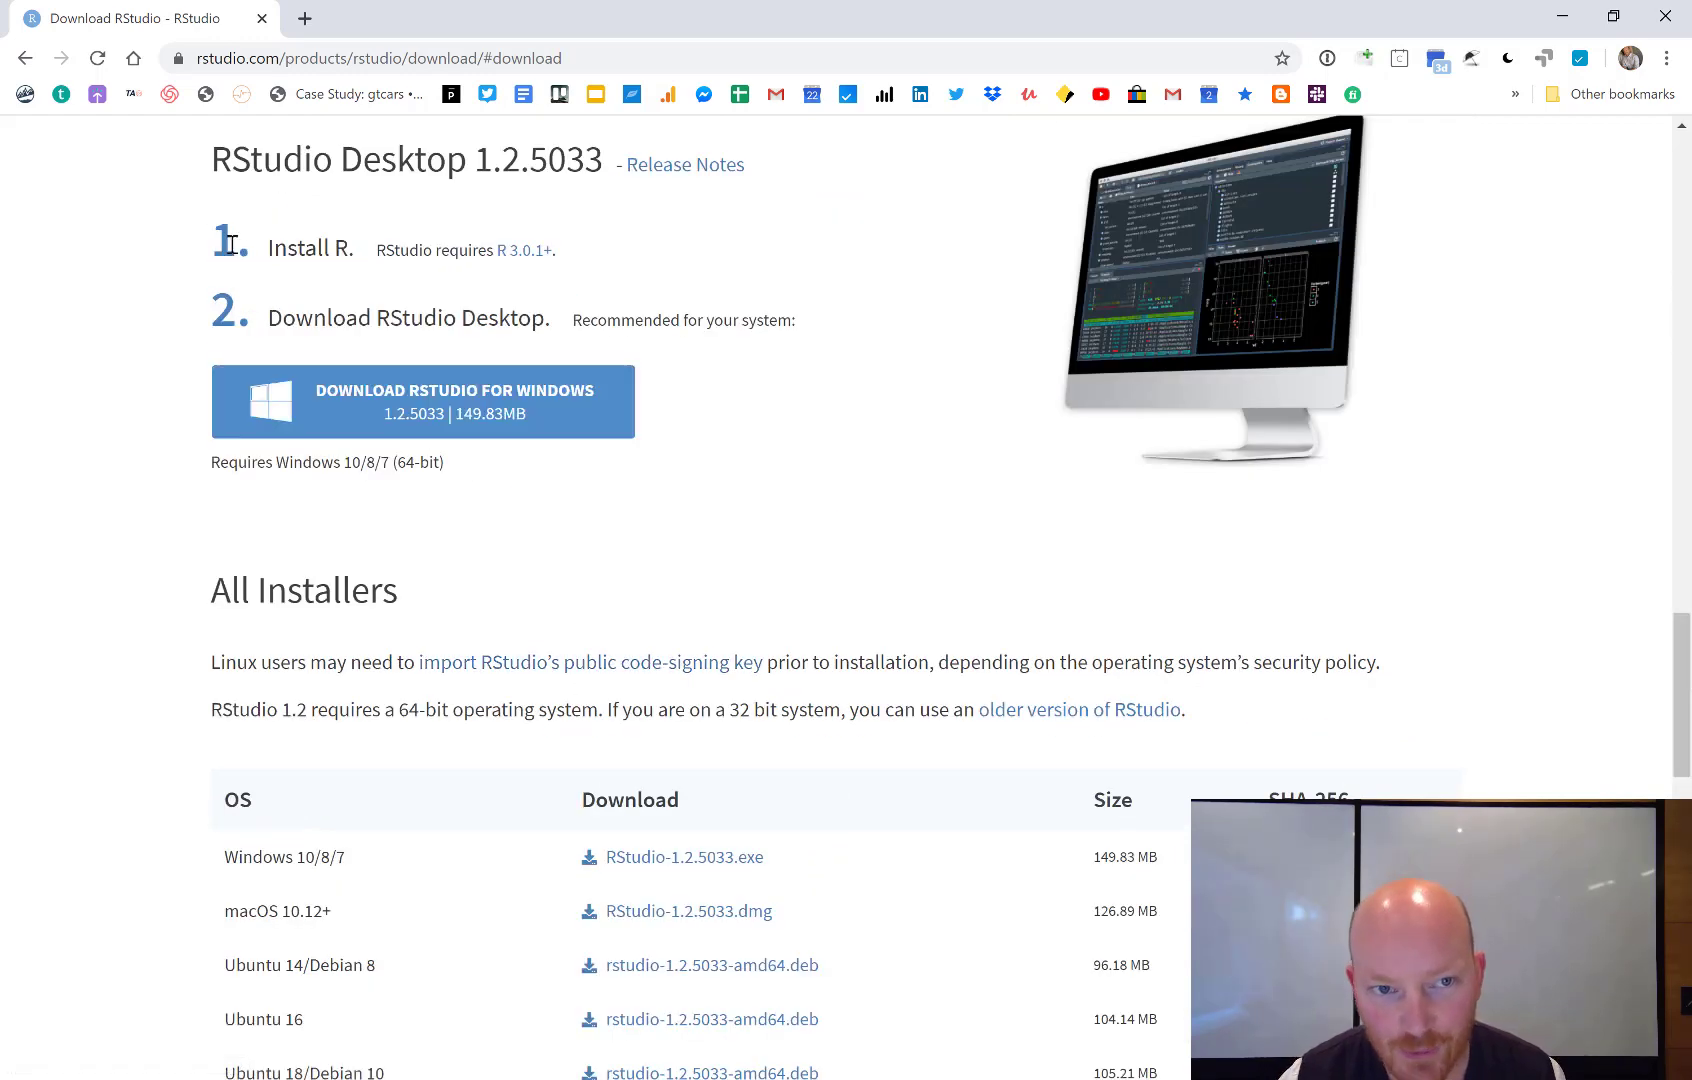
Open the CRAN site from the R 3.0.1+ requirement in a new tab and download the R 3.6.2 base installer for Windows
right_click(527, 251)
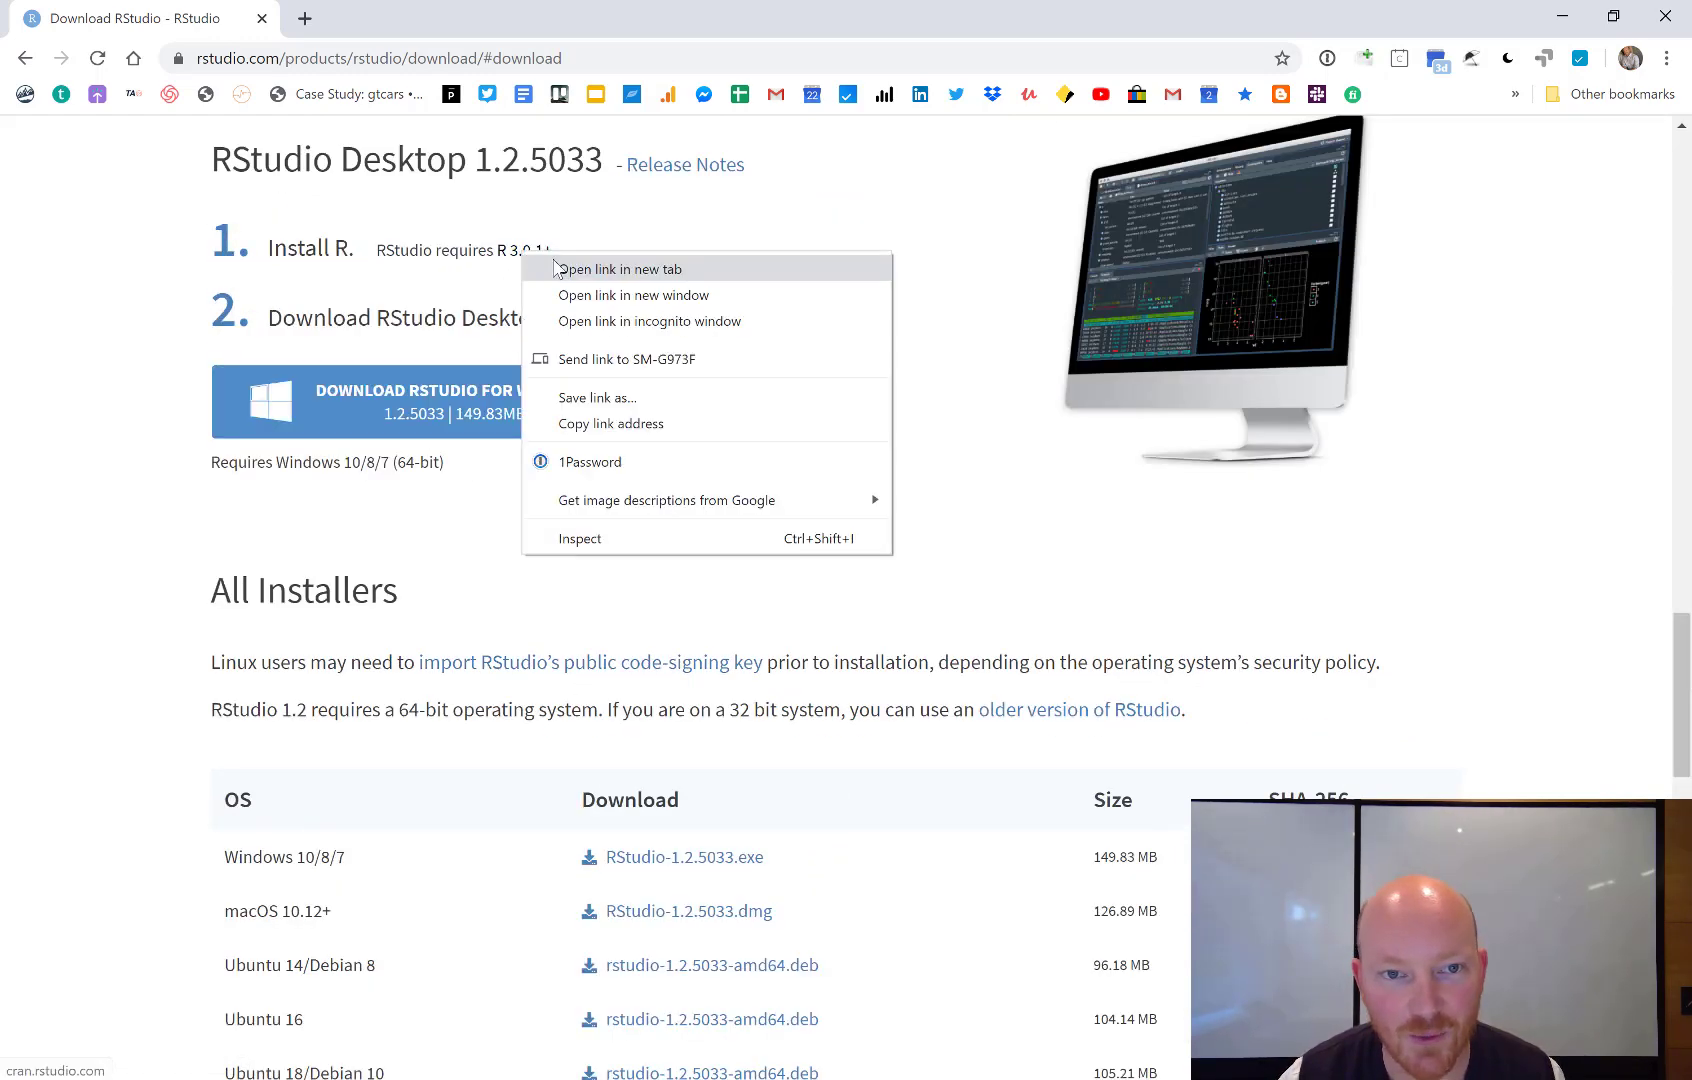
left_click(566, 266)
left_click(412, 22)
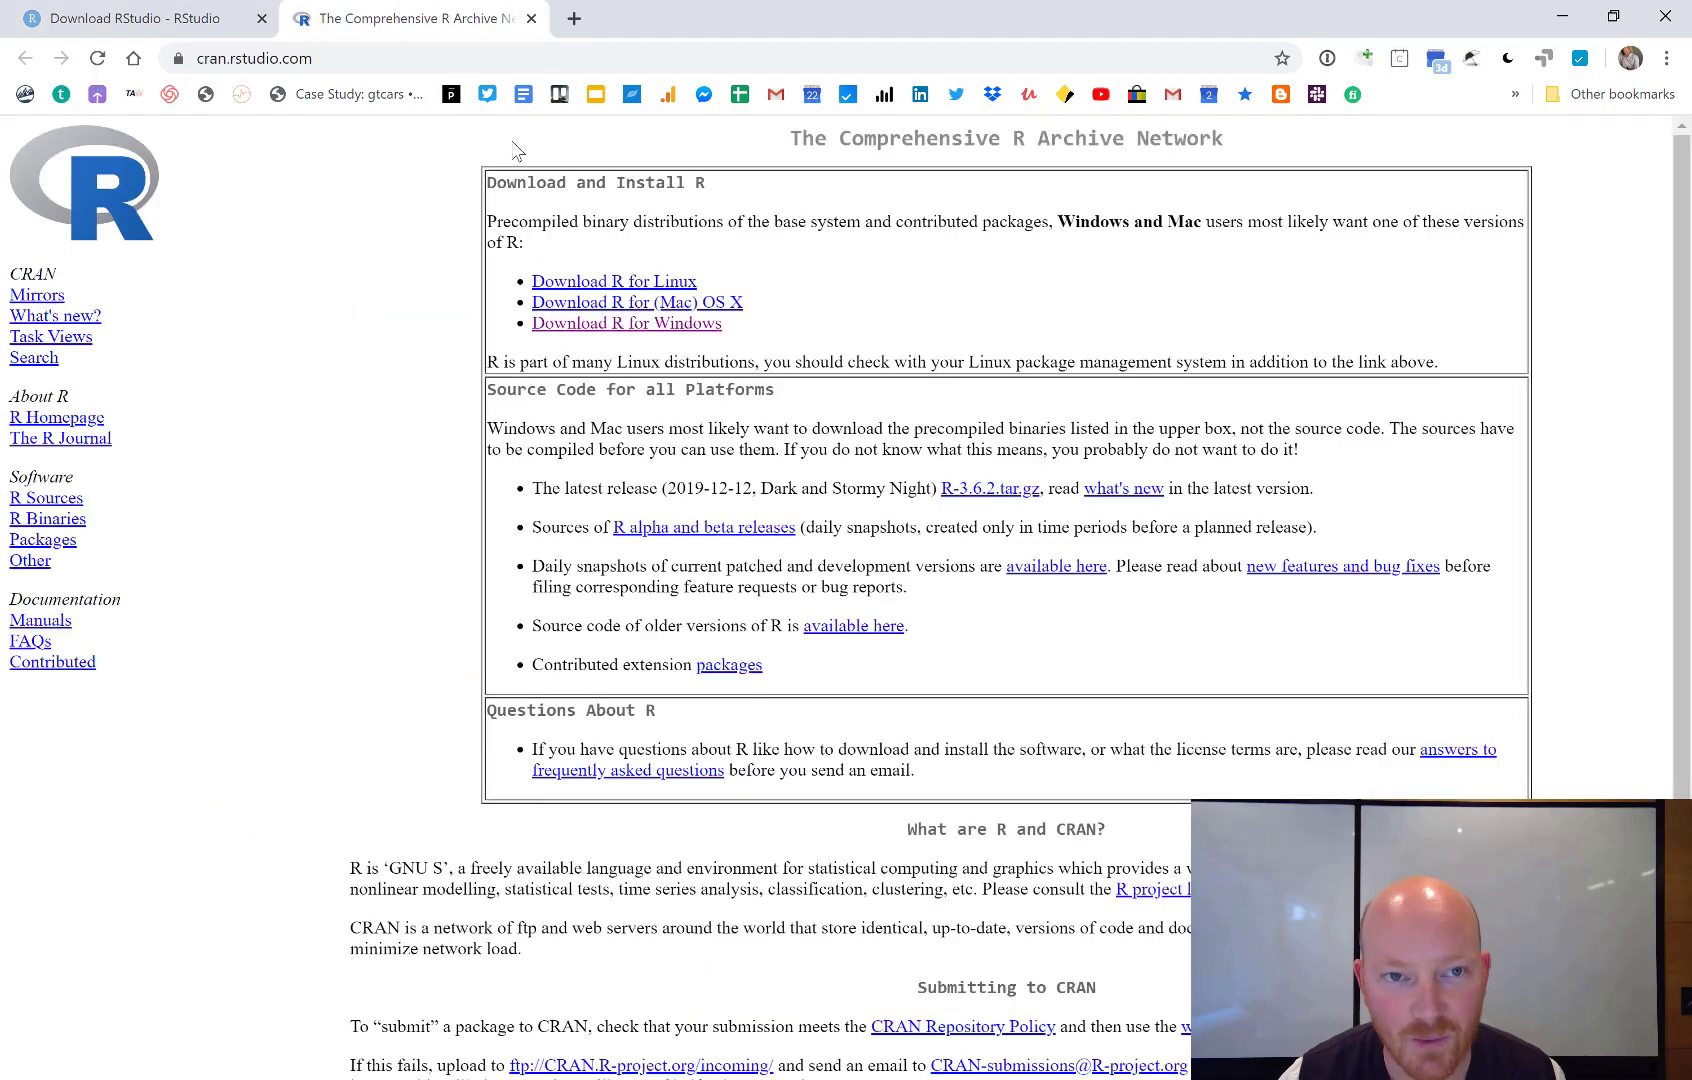
left_click(612, 326)
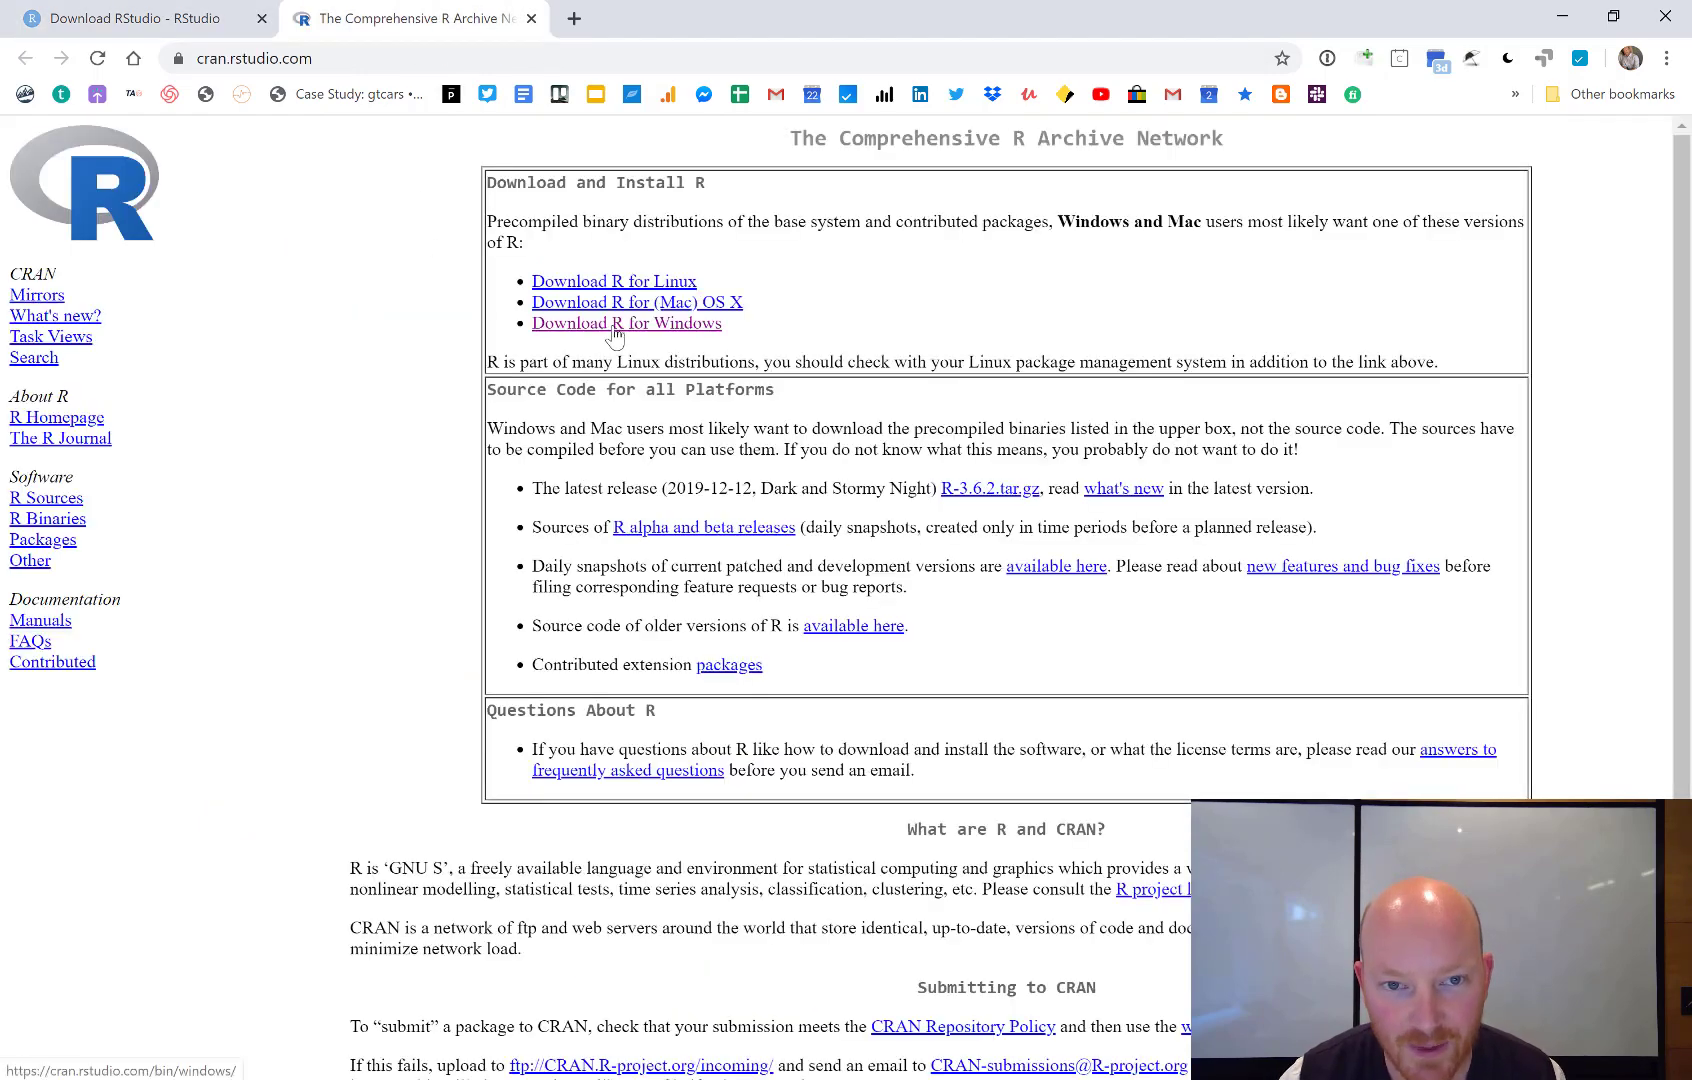
left_click(1040, 224)
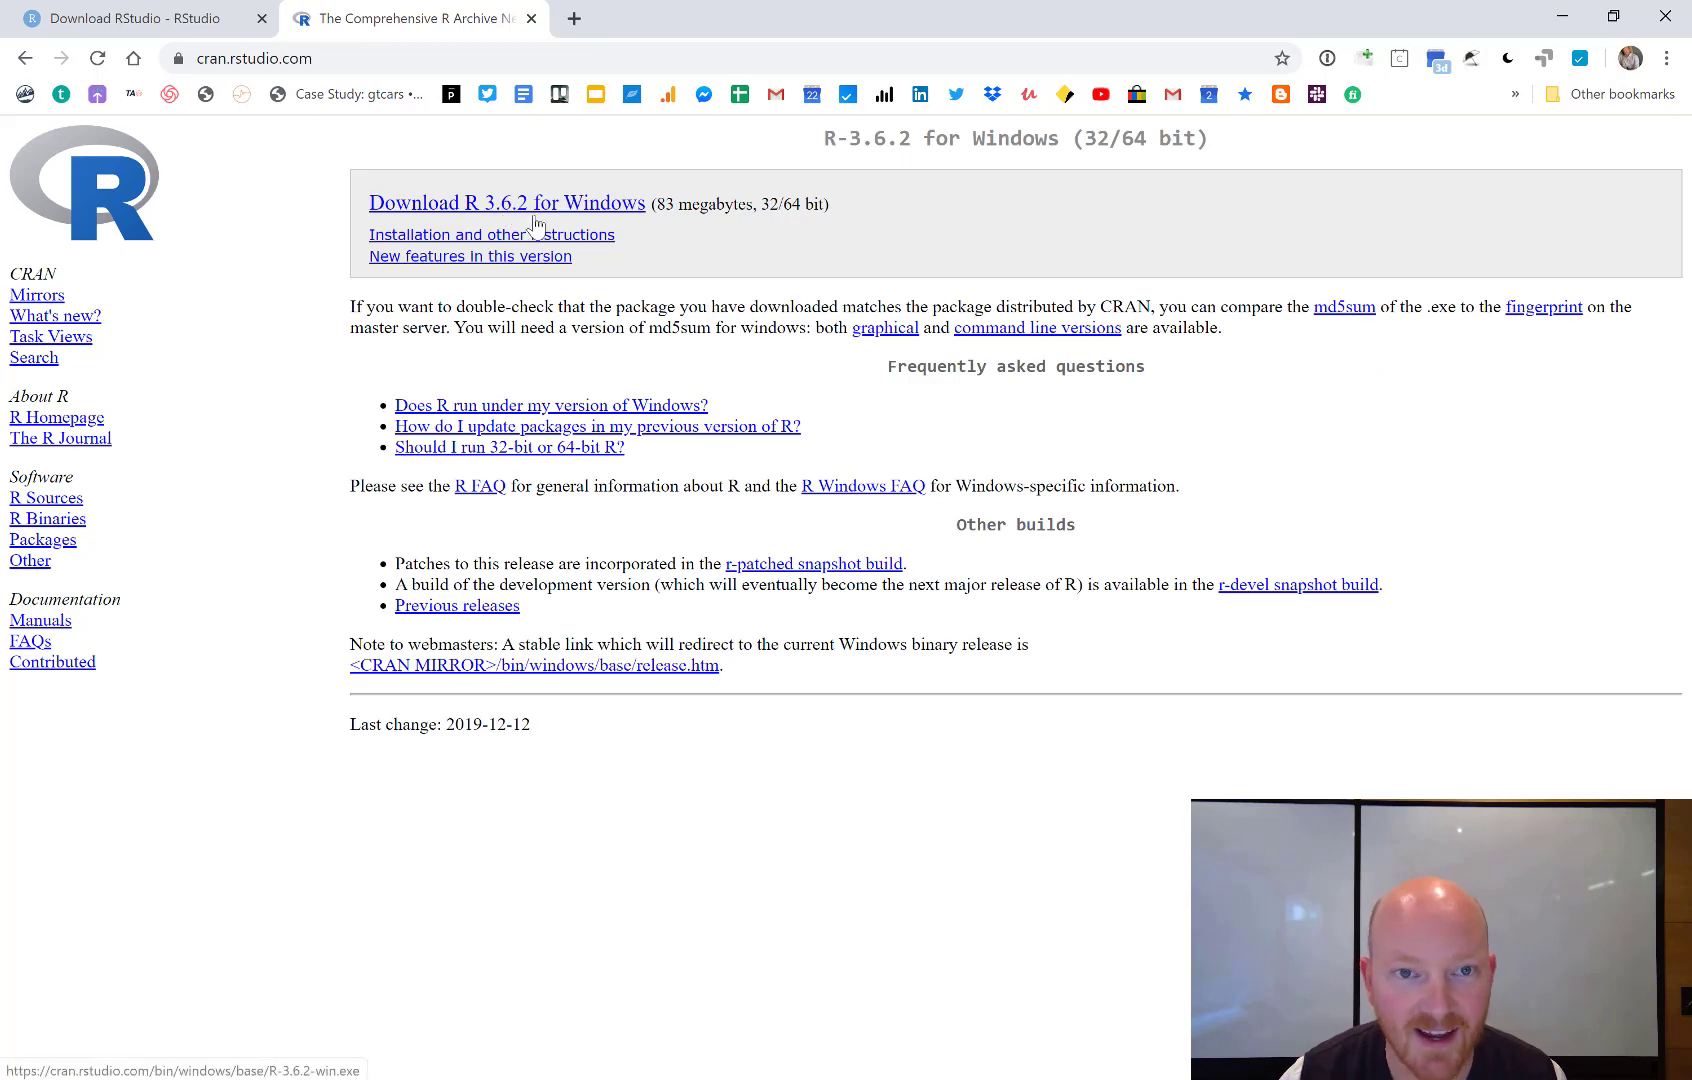
left_click(538, 212)
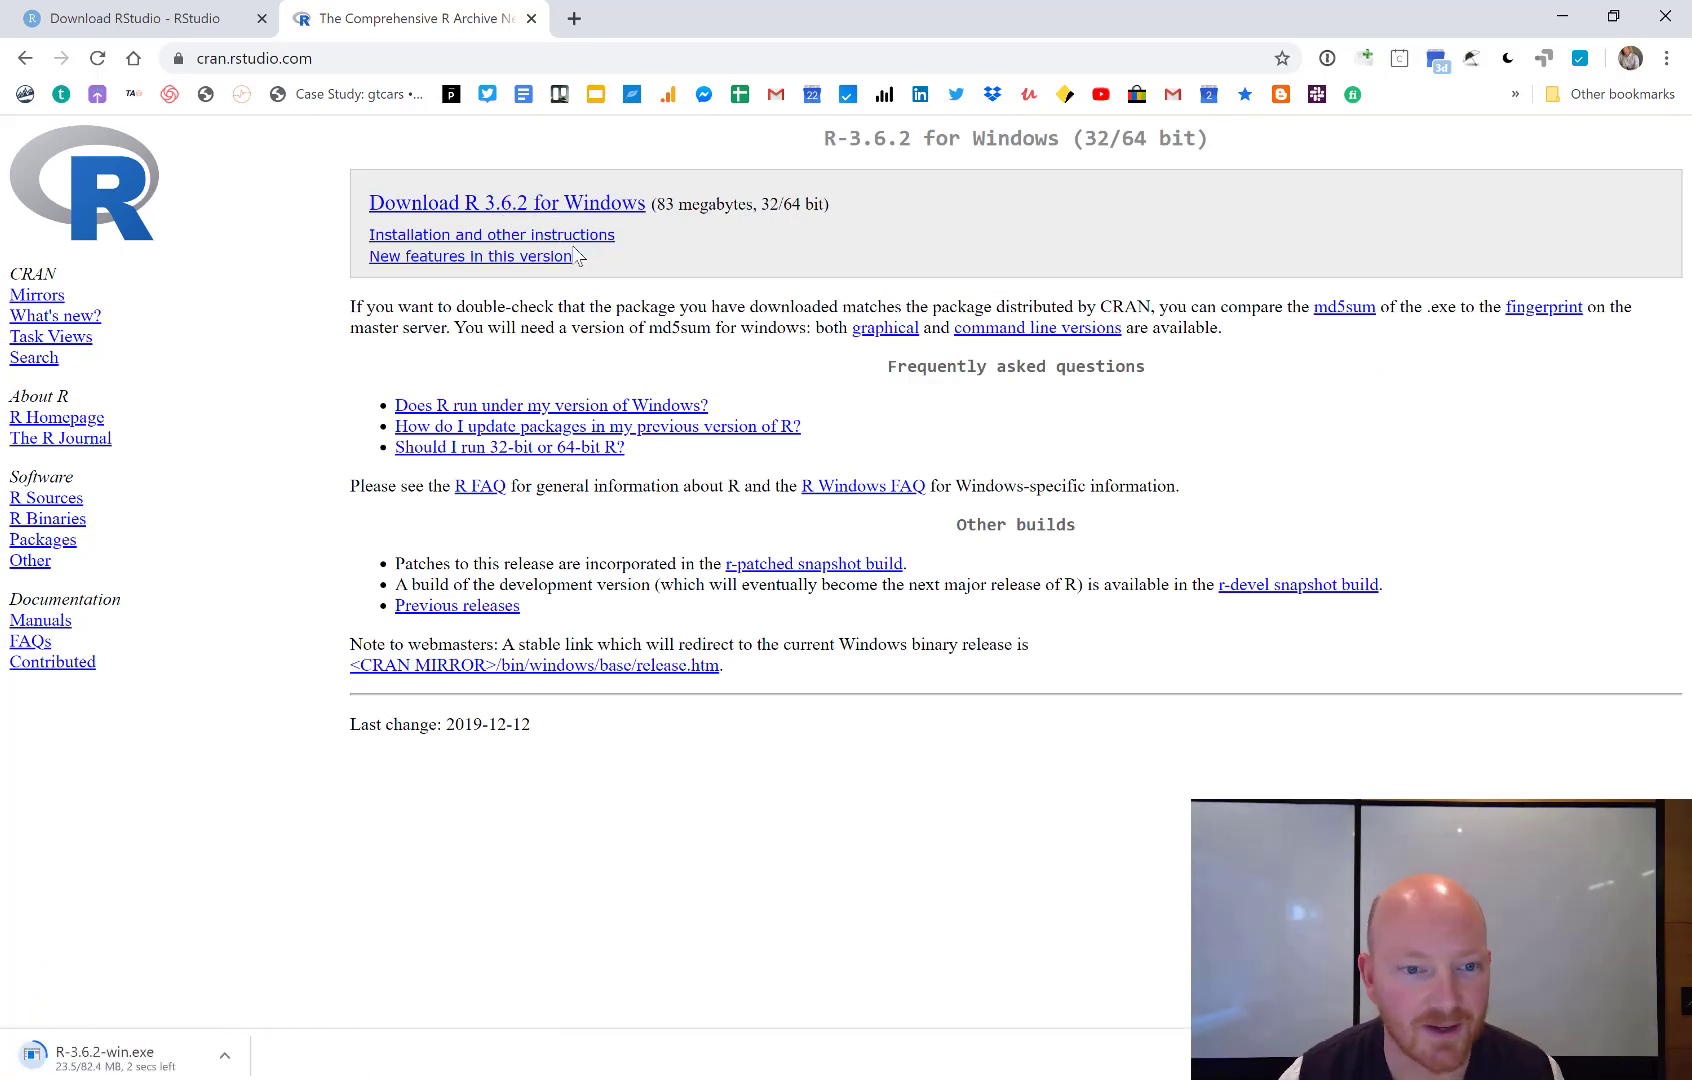
Download the recommended RStudio Desktop 1.2.5033 installer for Windows from the RStudio download page
left_click(148, 16)
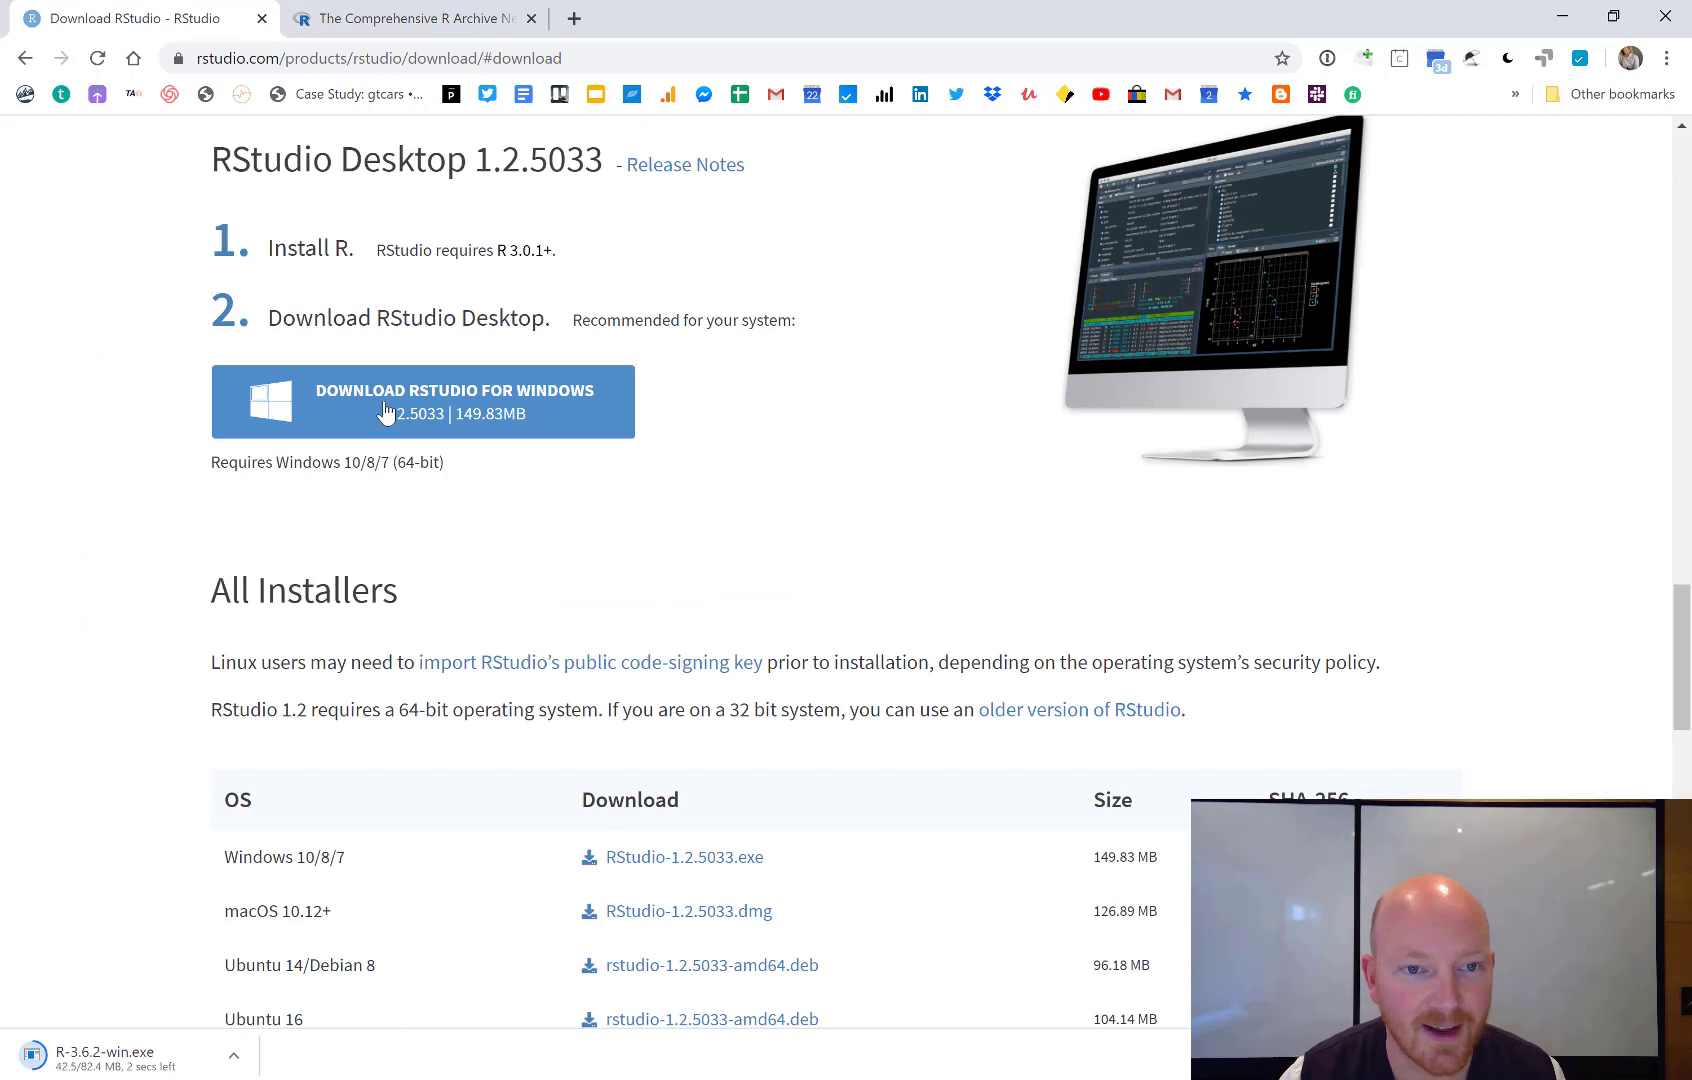
left_click(392, 416)
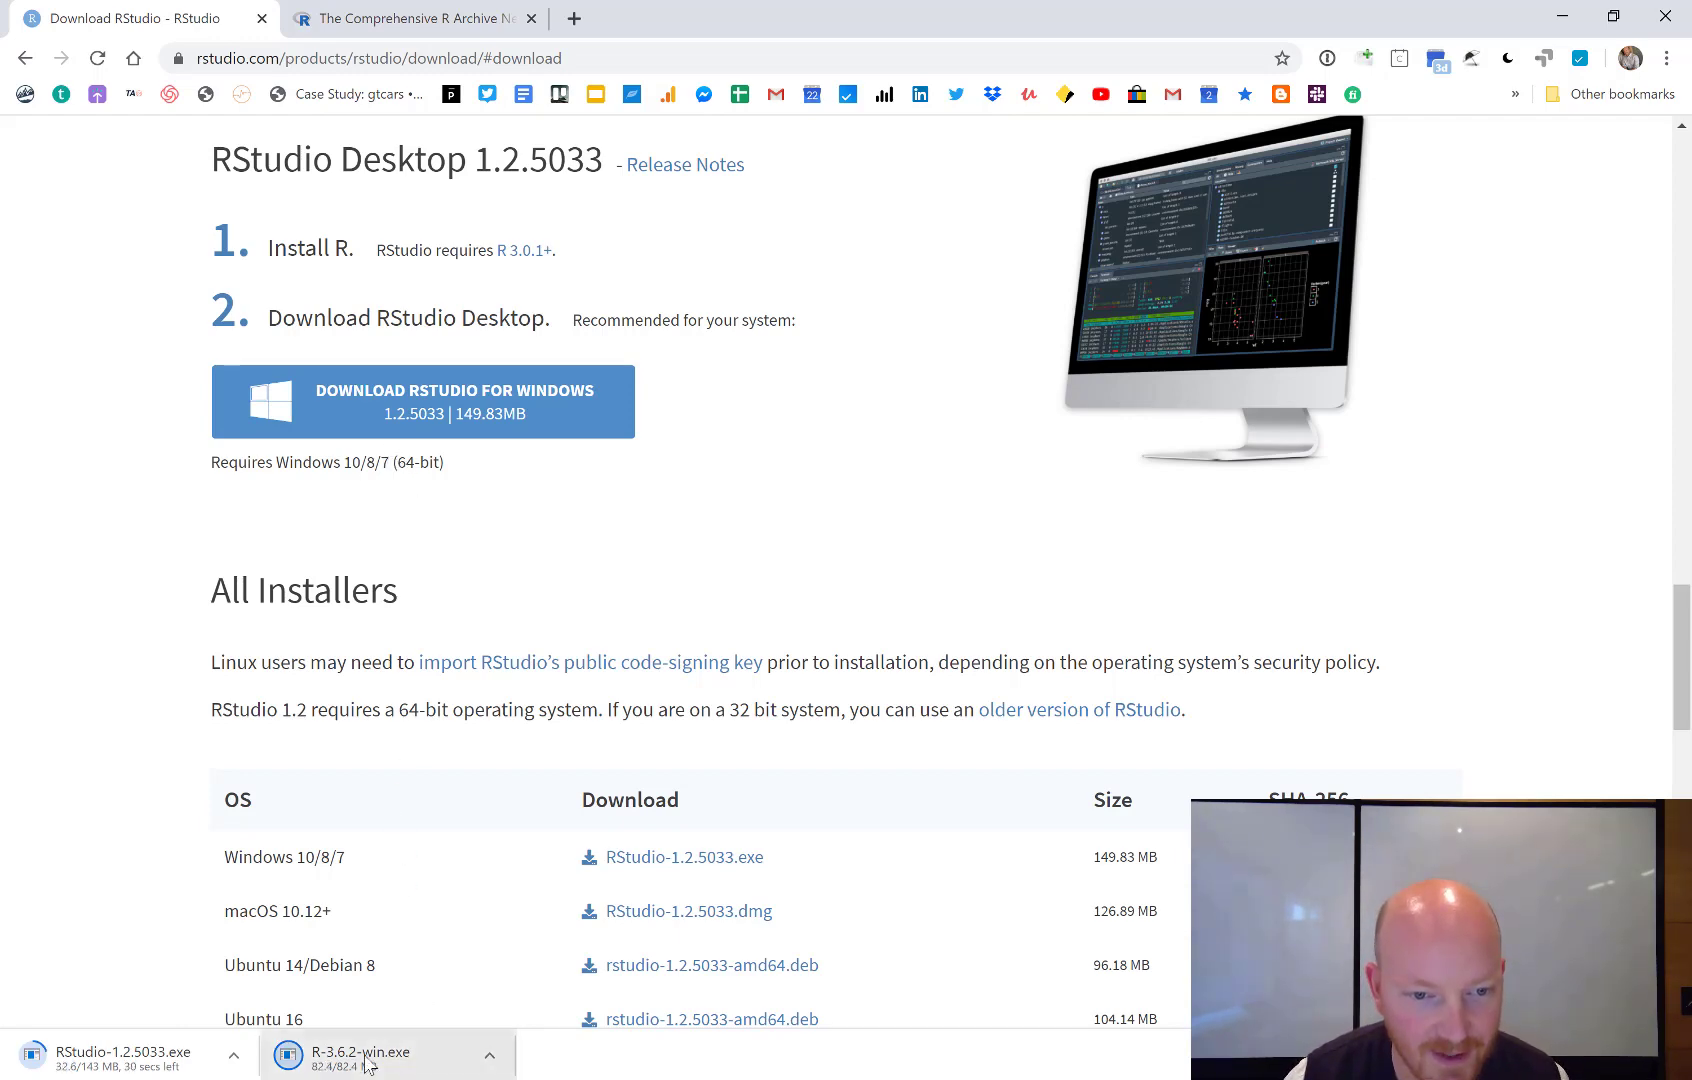
Run the downloaded R-3.6.2-win.exe installer and install R for Windows with all default components and tasks
left_click(352, 1060)
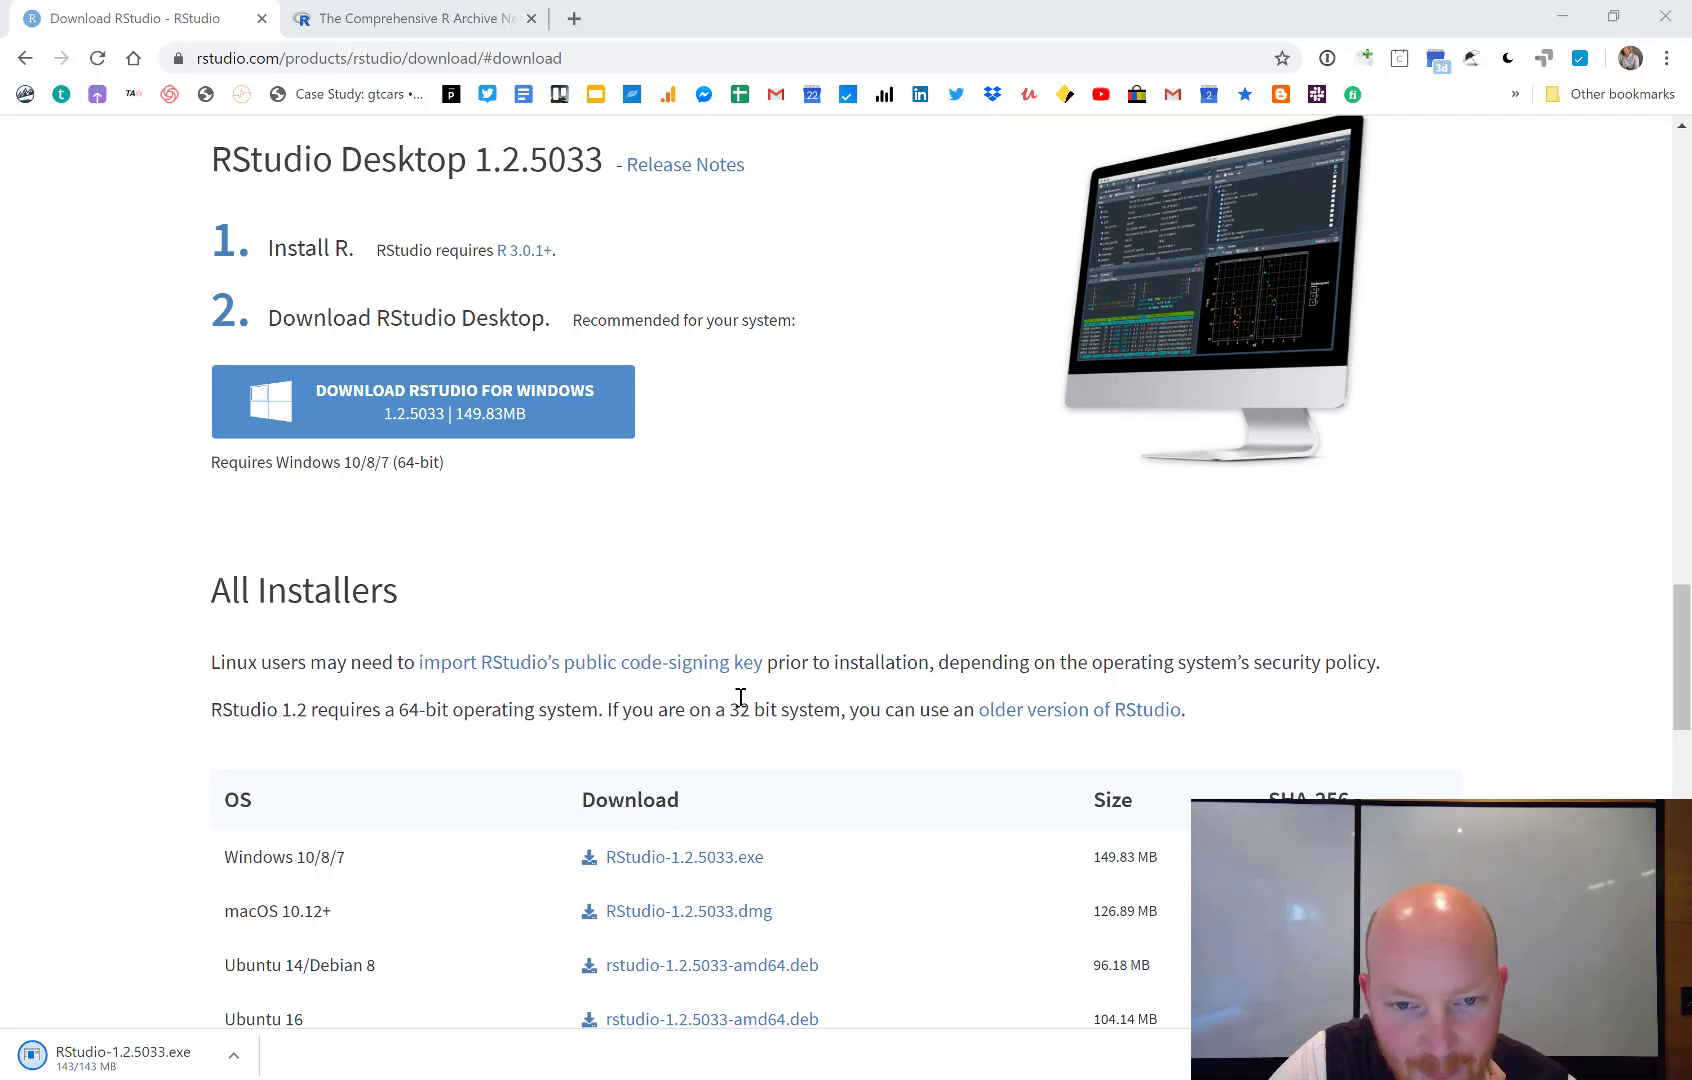
left_click(852, 610)
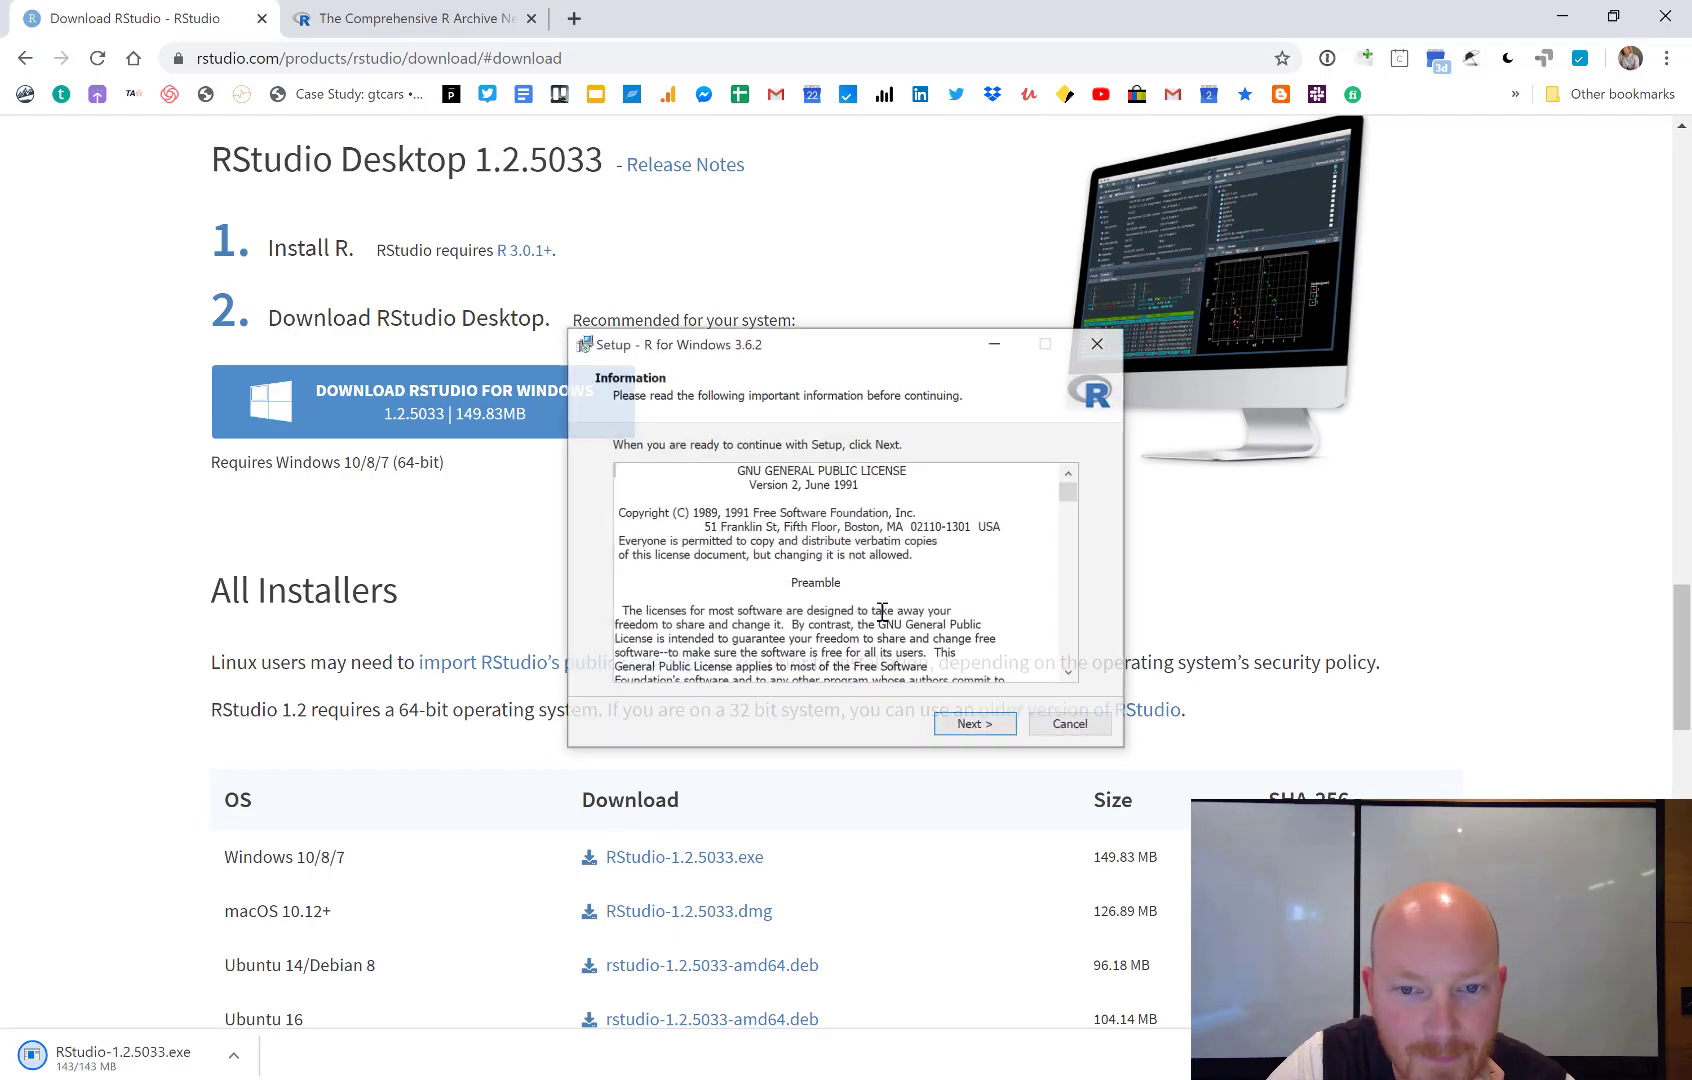
left_click(984, 728)
left_click(985, 730)
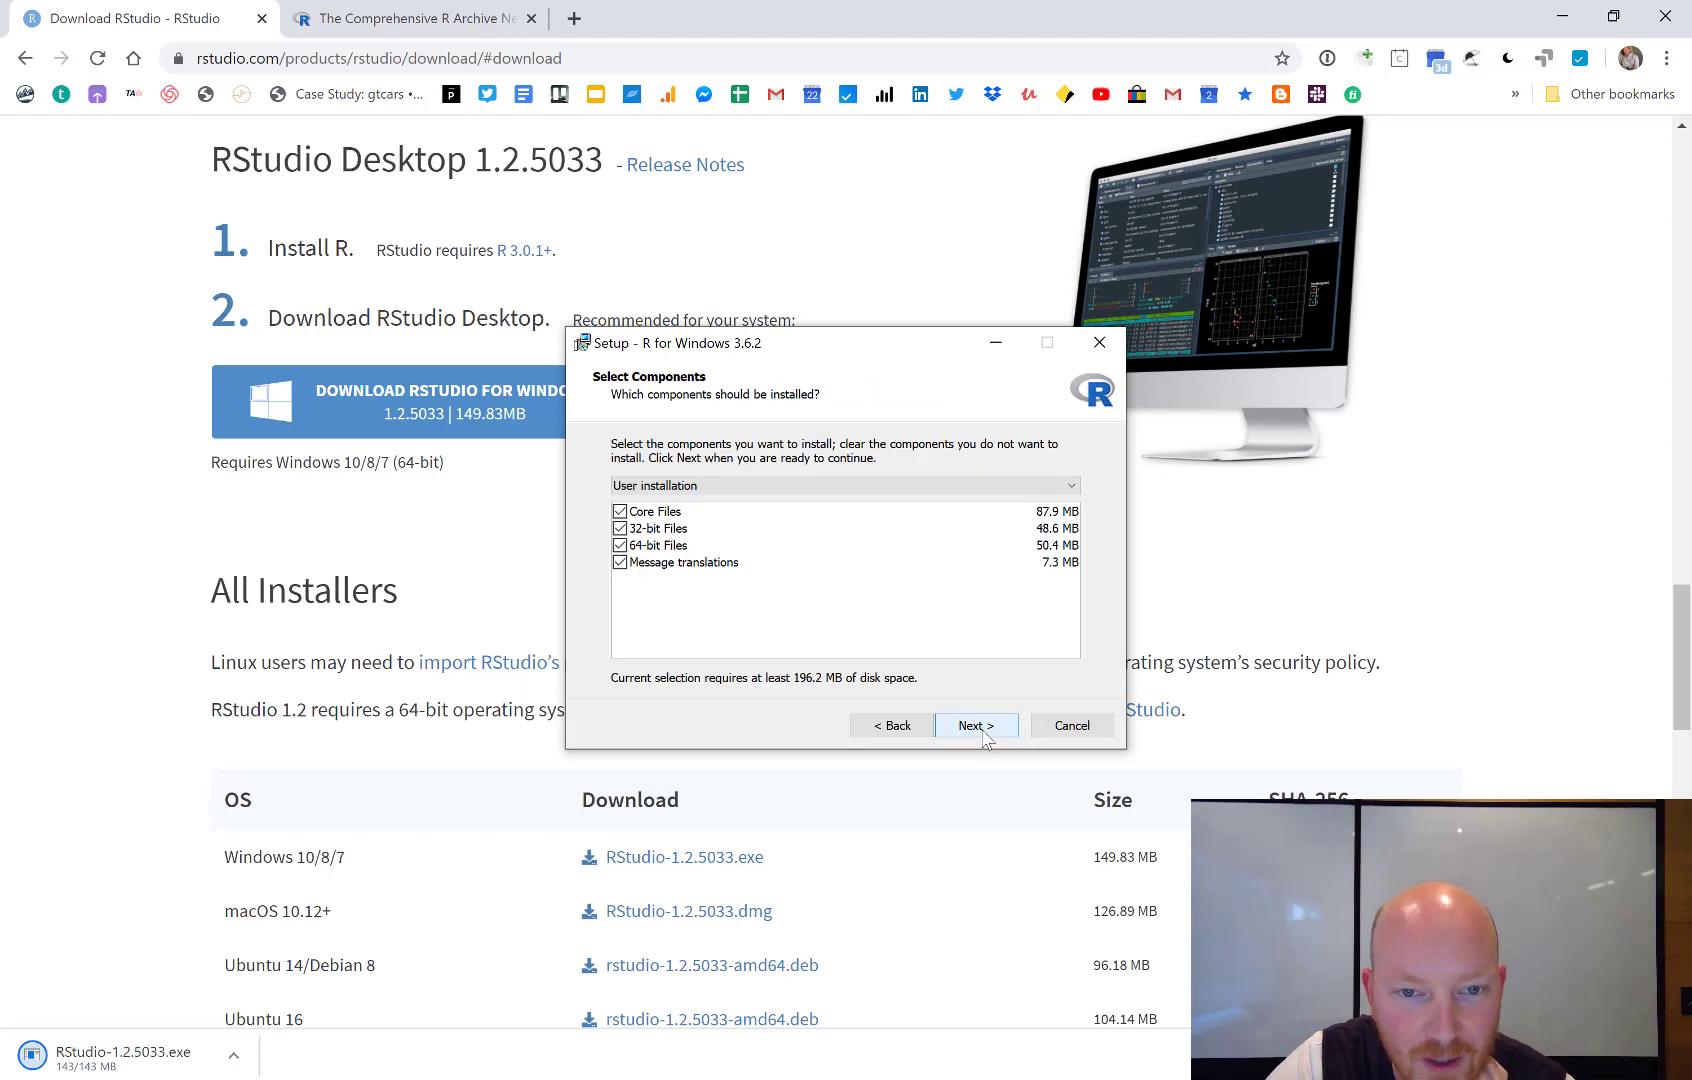
left_click(984, 730)
left_click(983, 730)
left_click(984, 730)
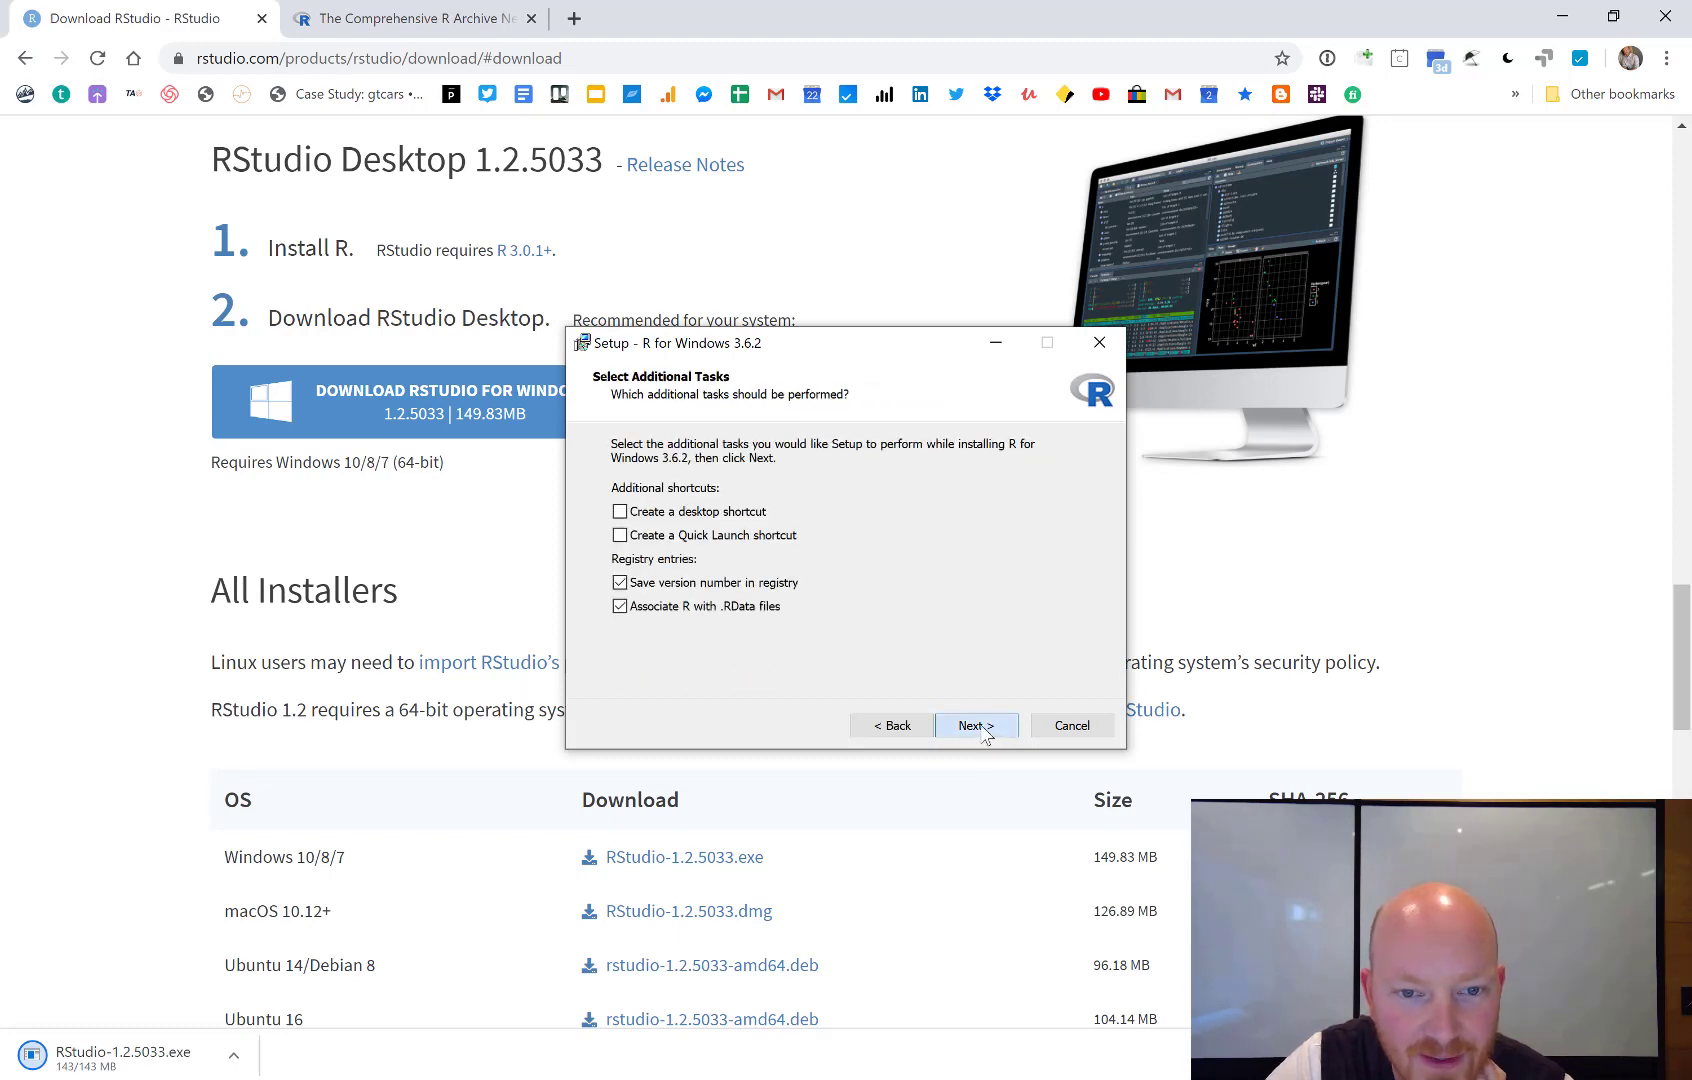
left_click(984, 730)
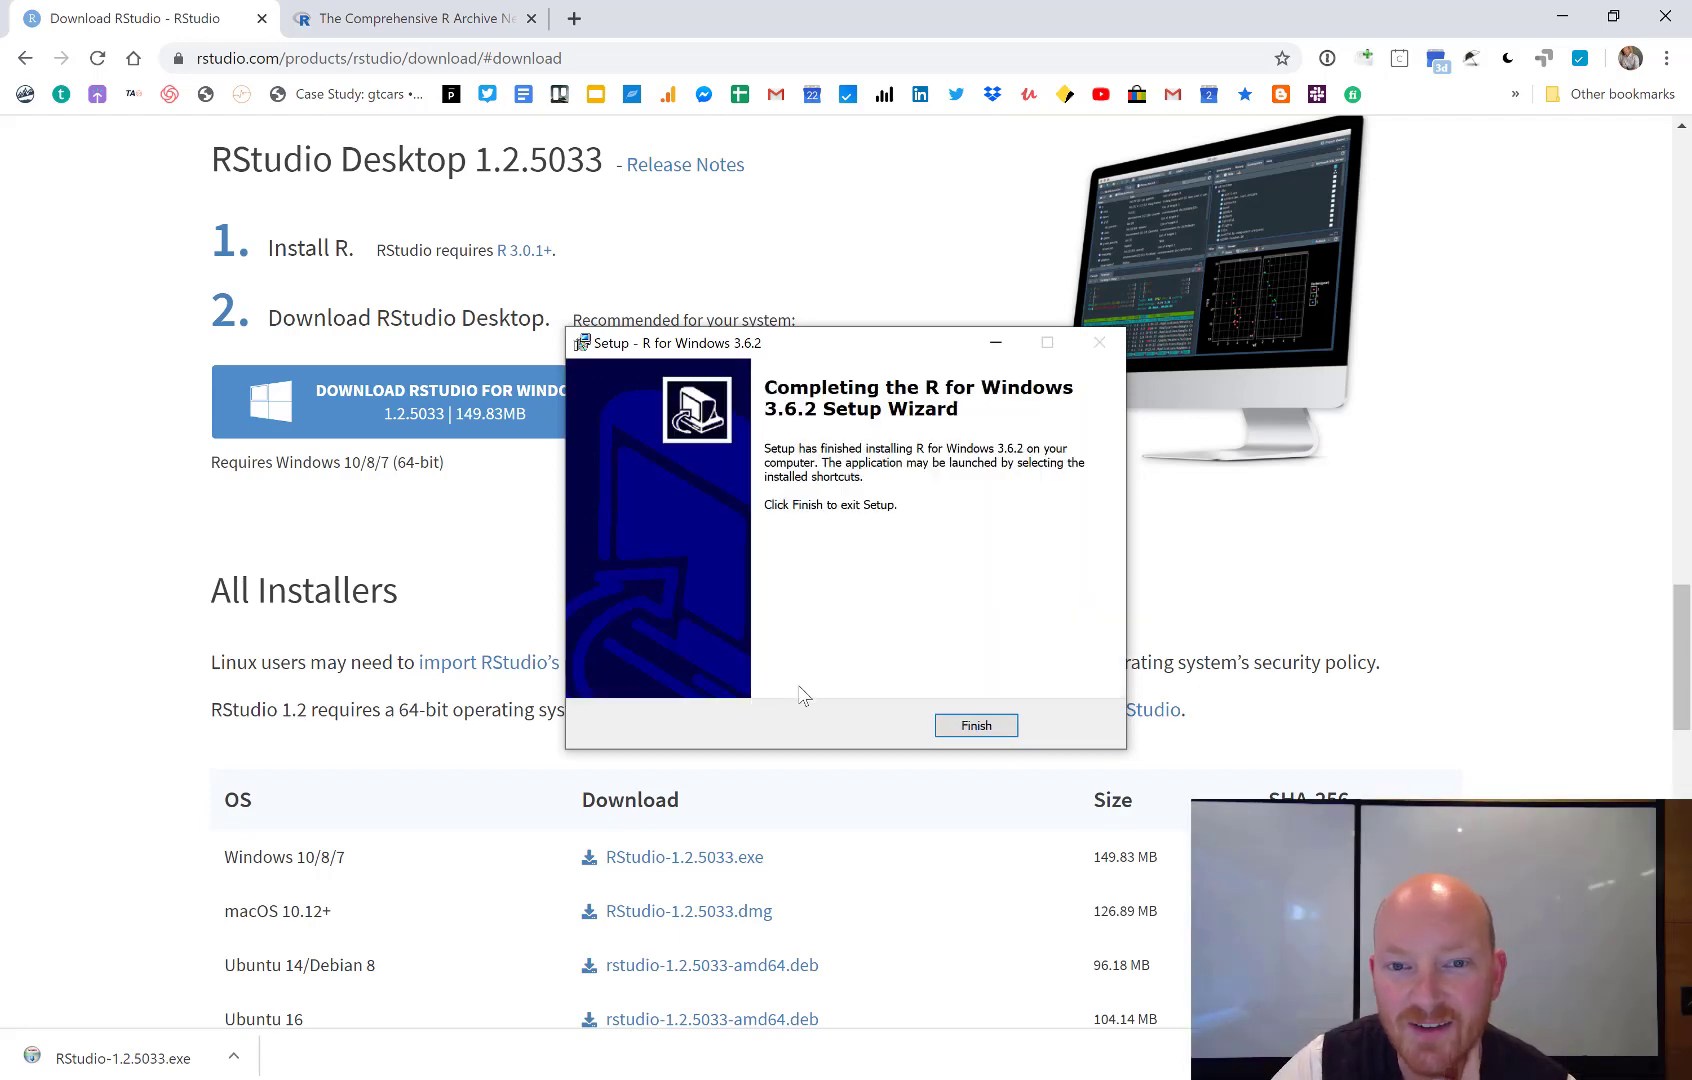
left_click(975, 733)
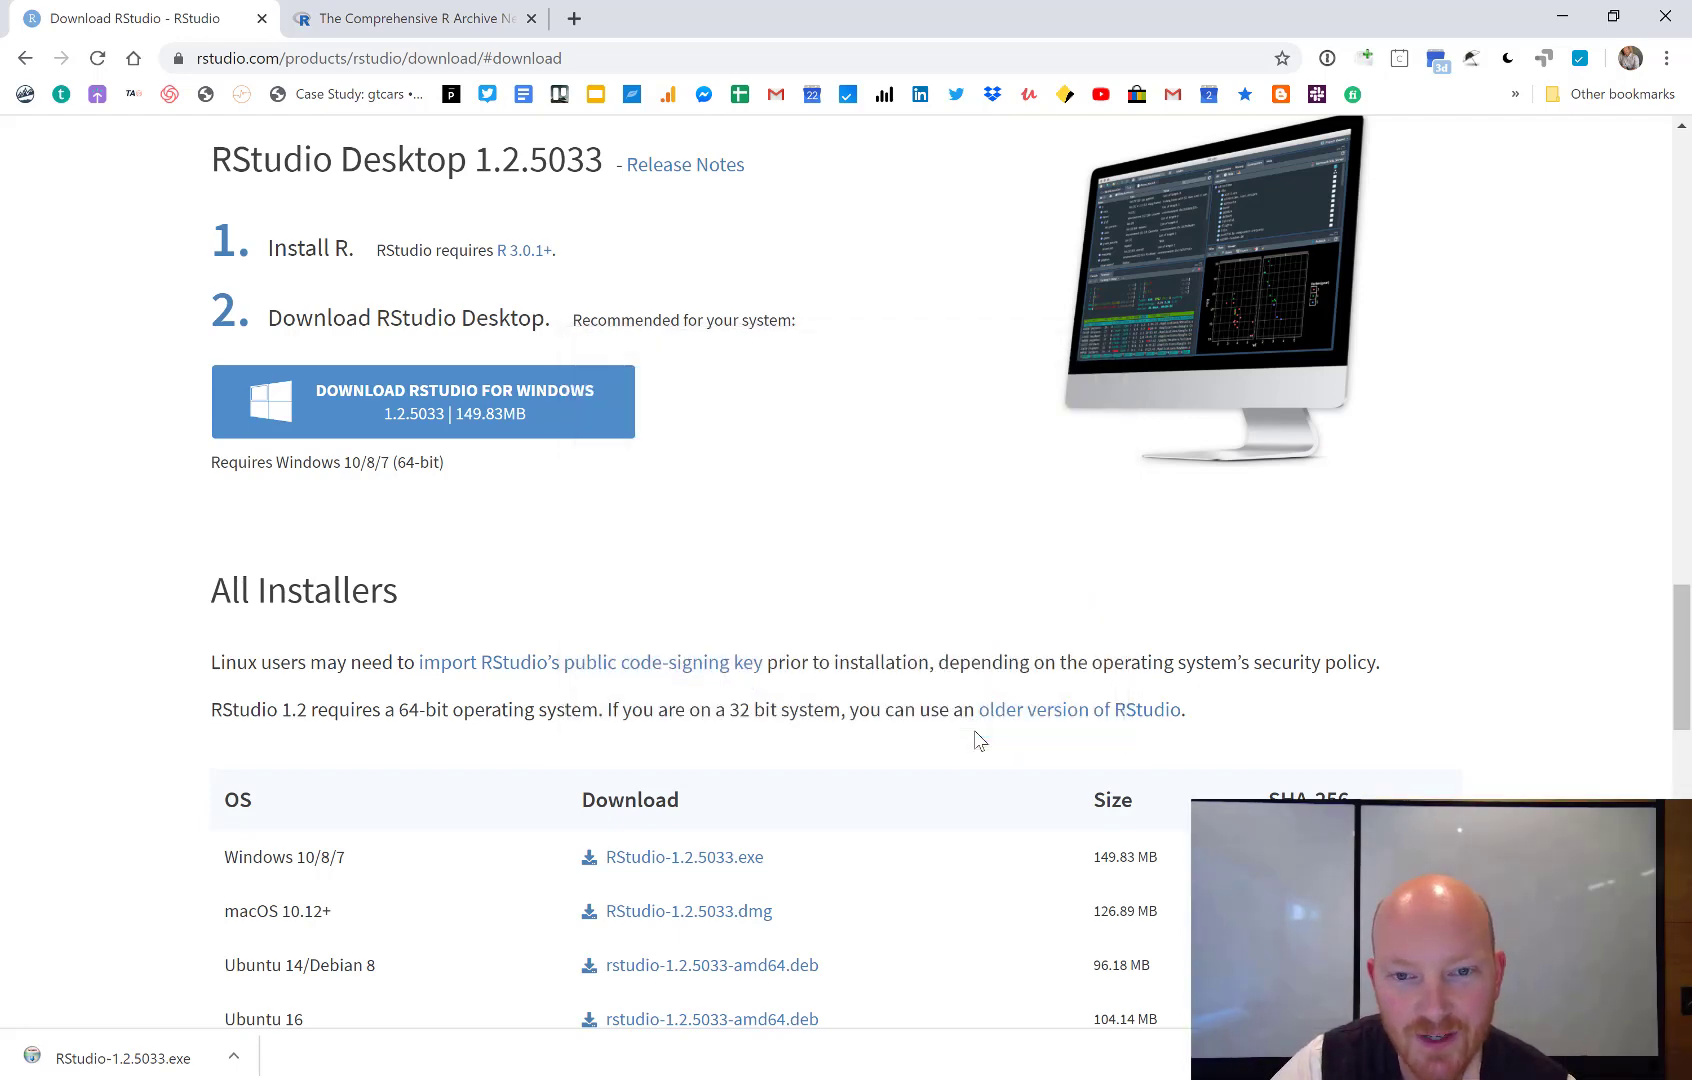
Run the downloaded RStudio-1.2.5033.exe installer and install RStudio with the default settings and RStudio Start Menu folder
left_click(108, 1060)
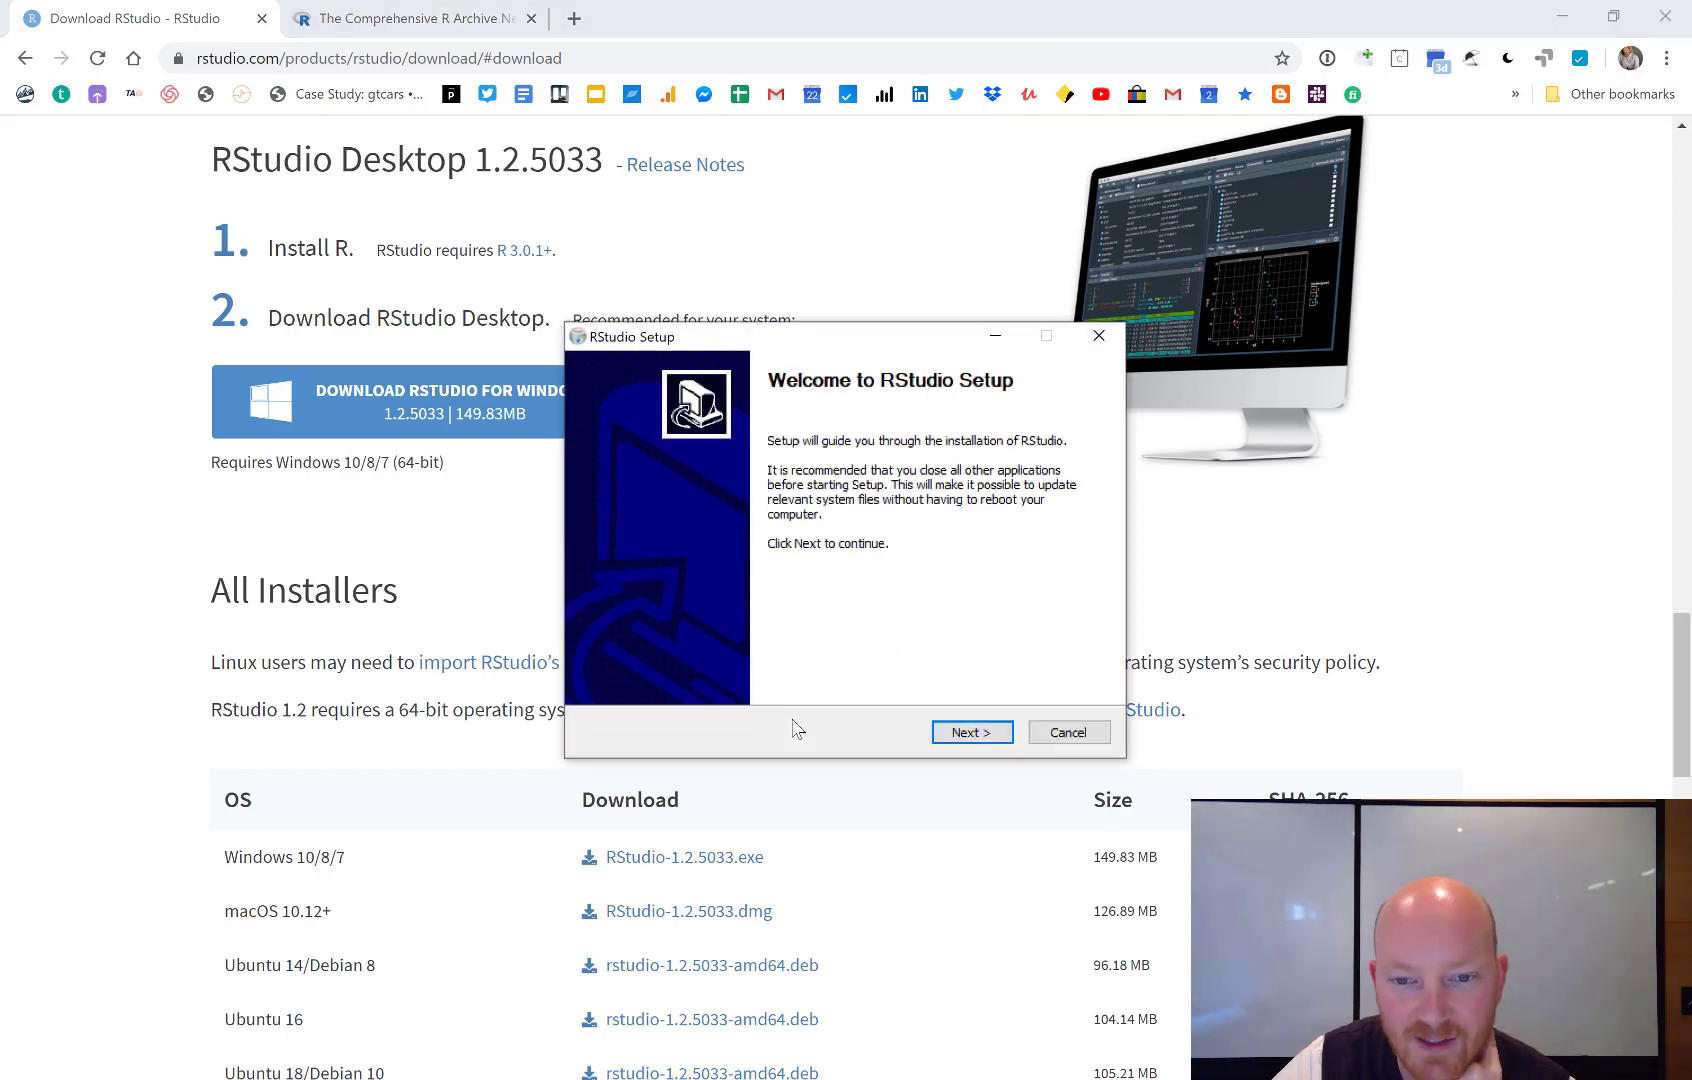
left_click(975, 734)
left_click(980, 734)
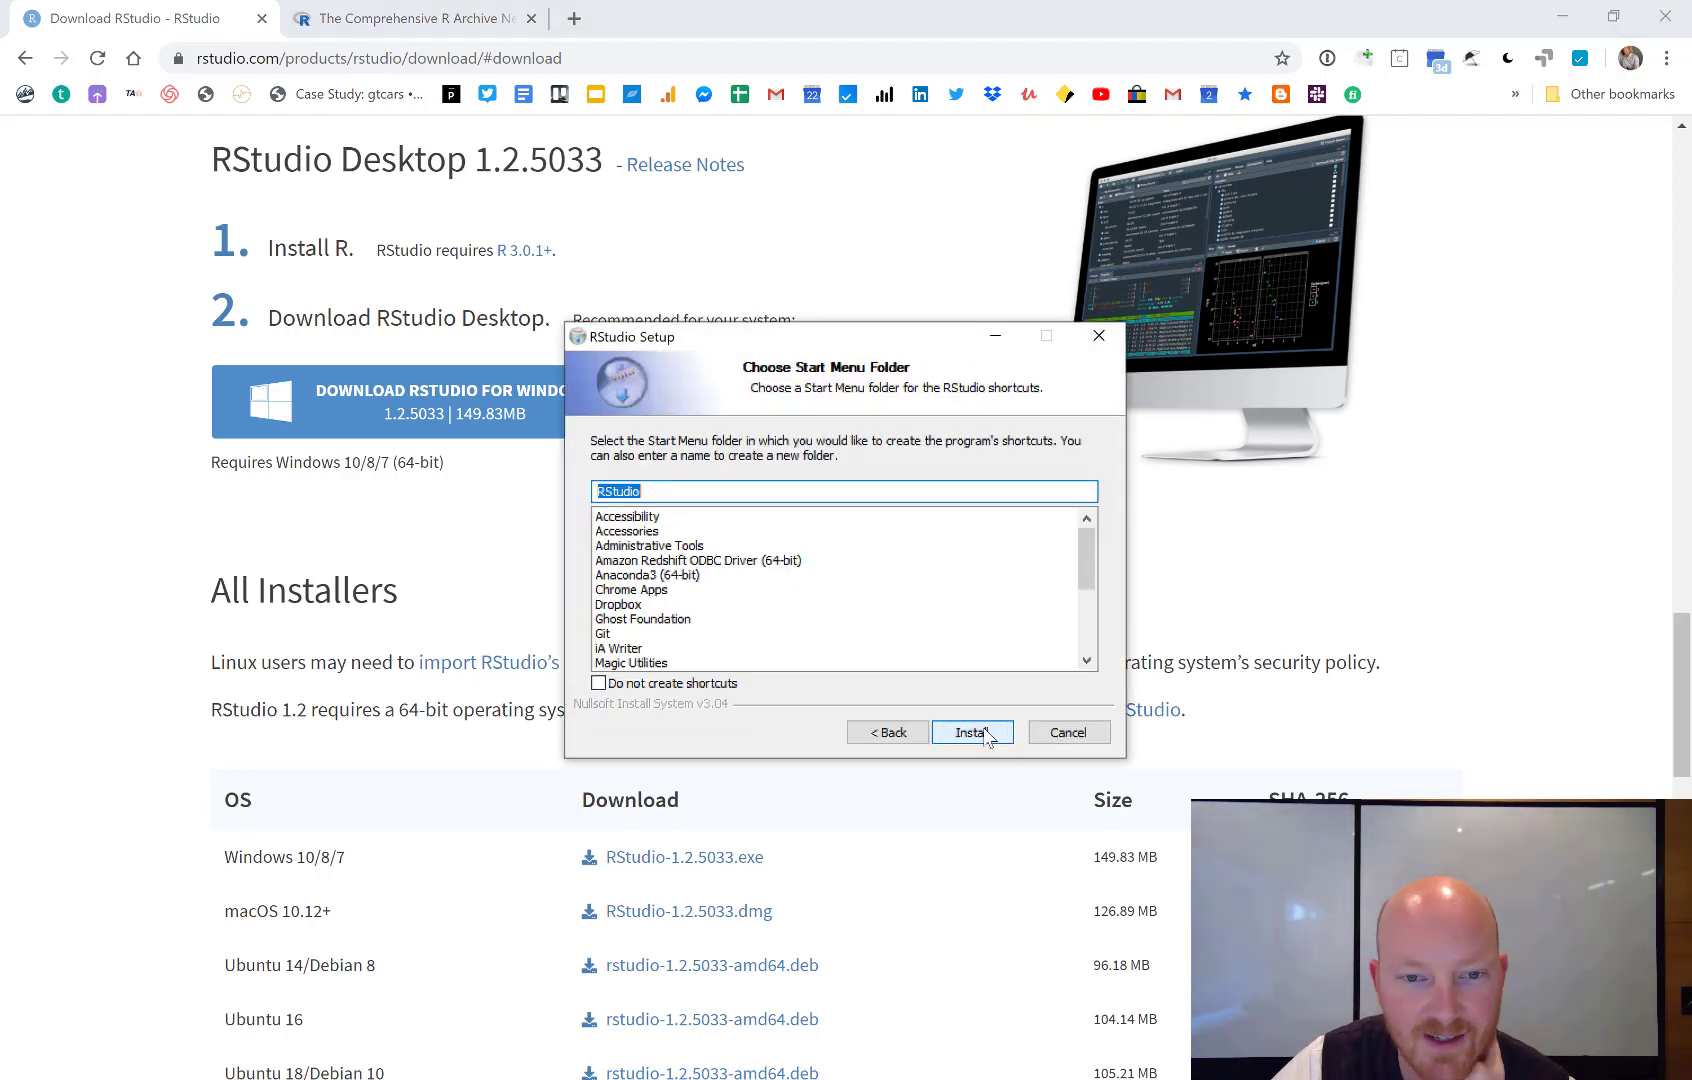
left_click(983, 734)
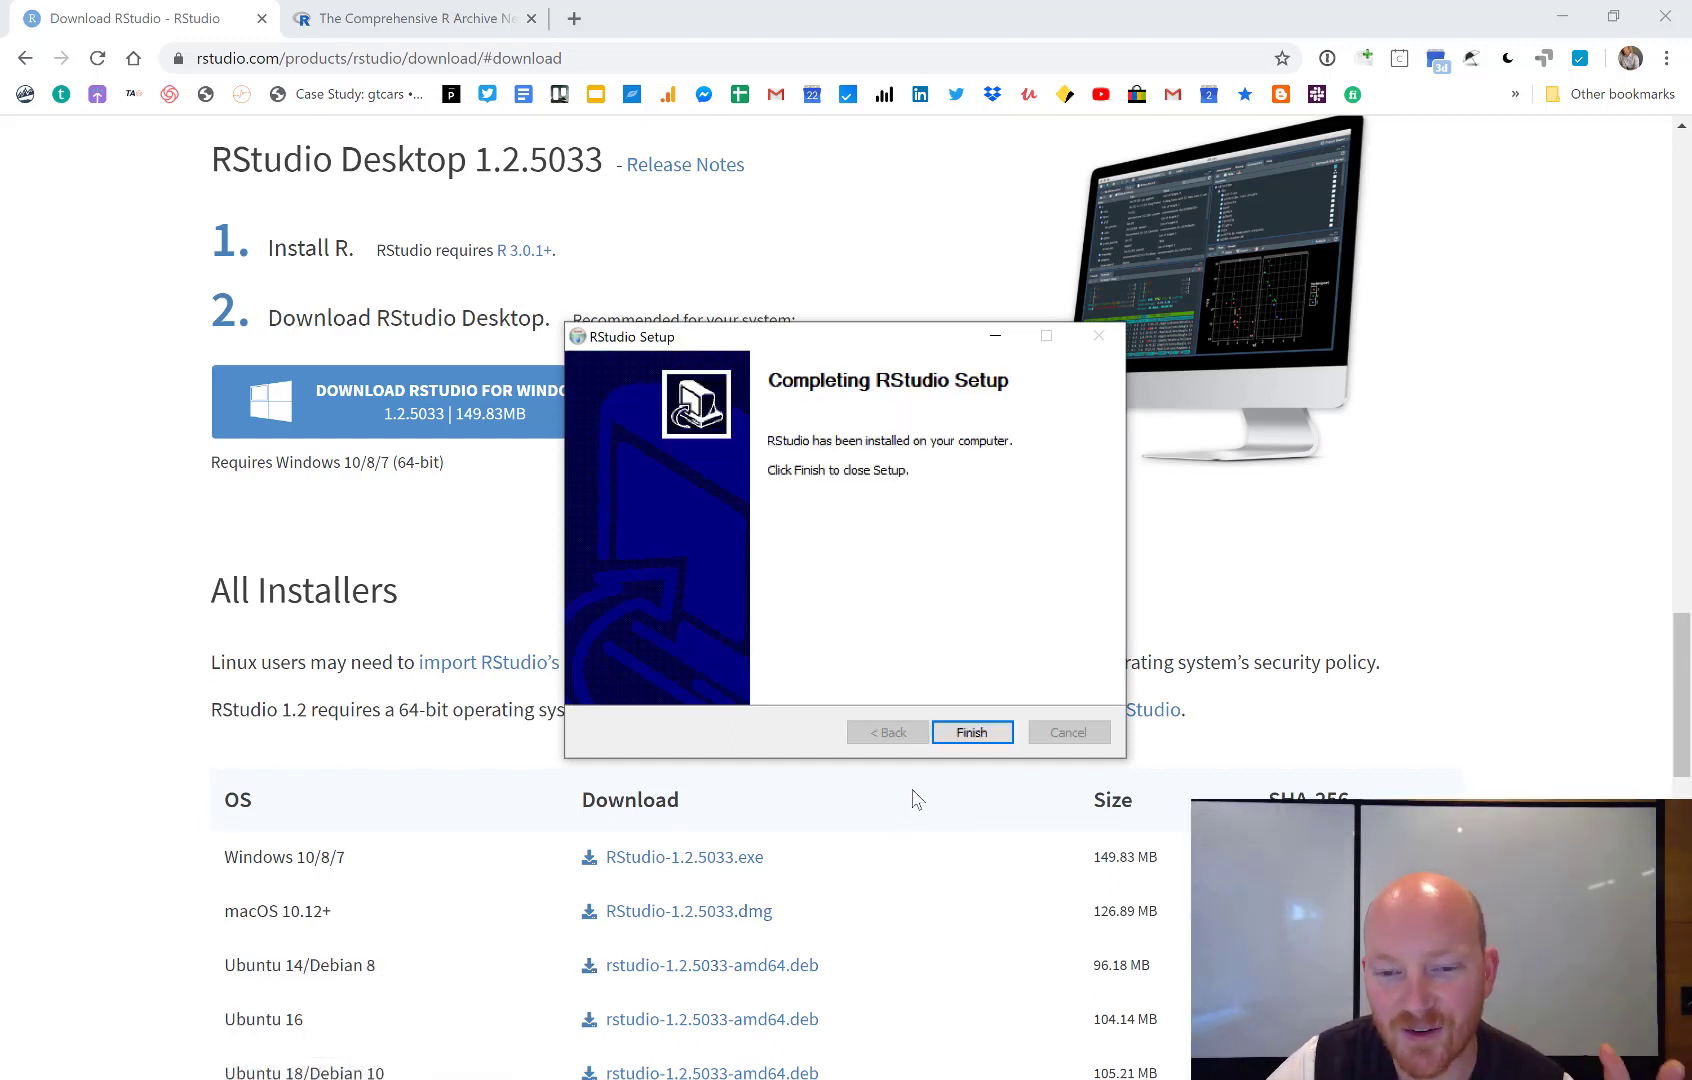
left_click(971, 734)
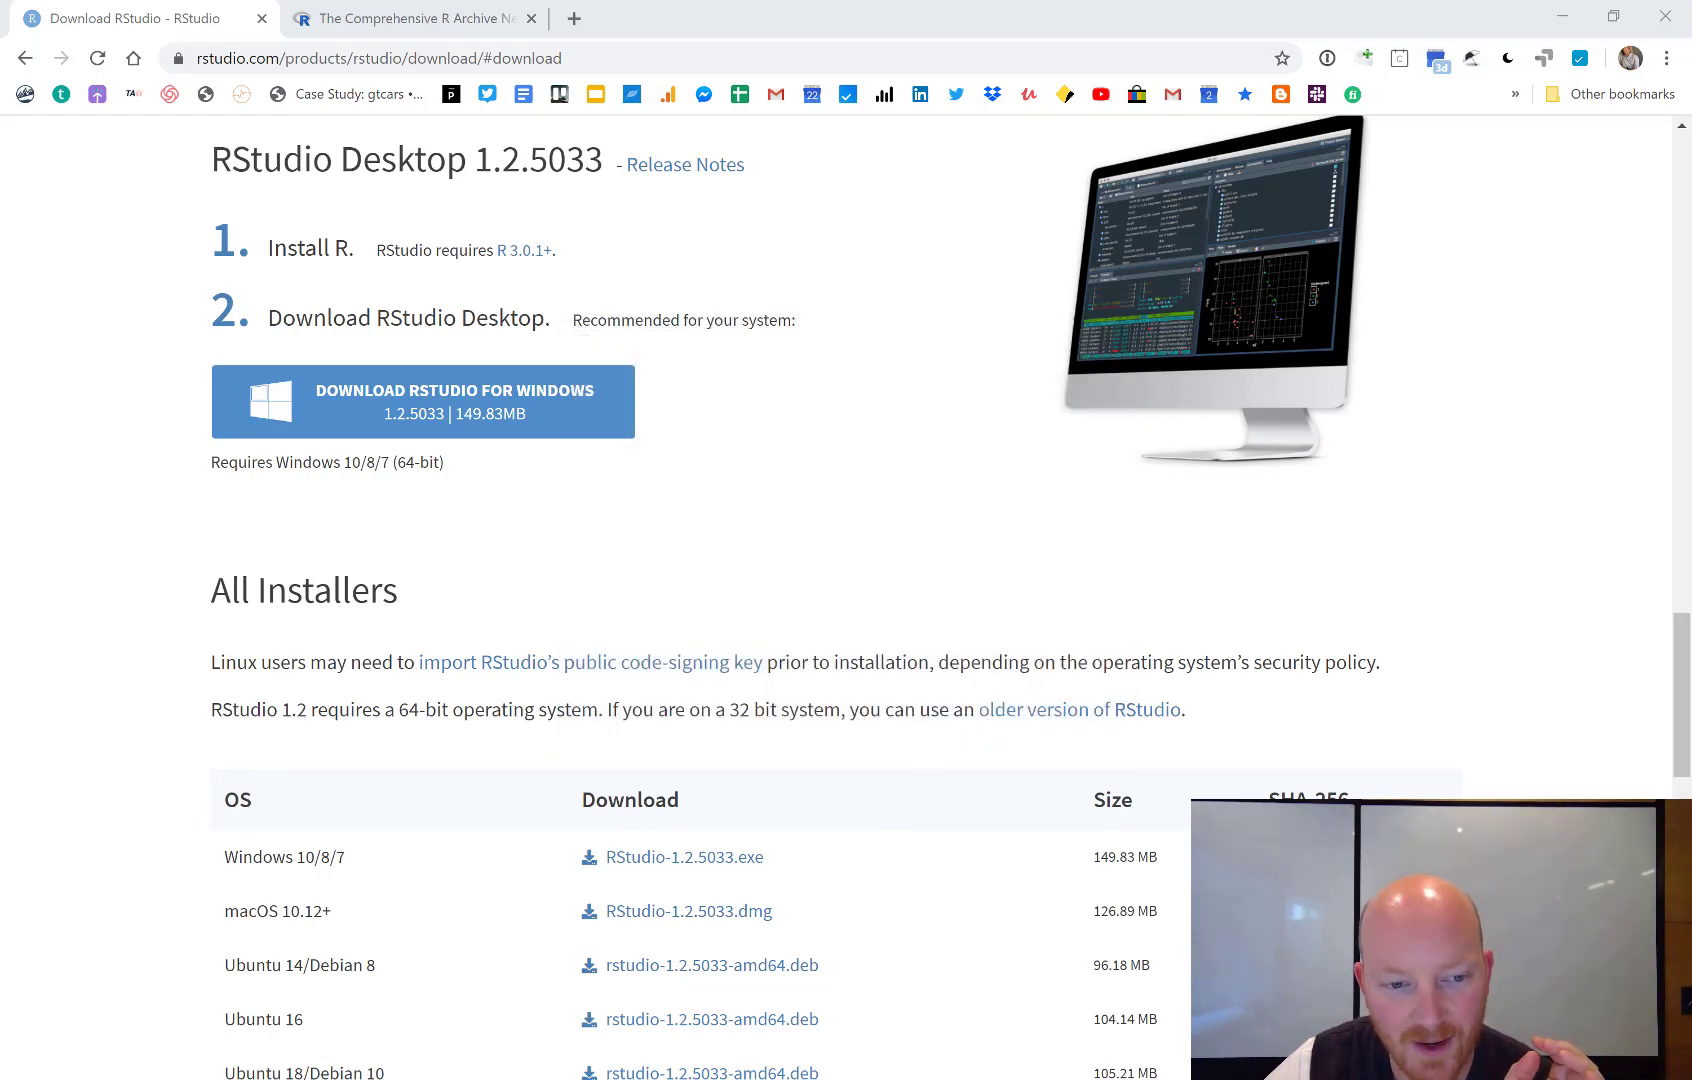
Find the installed RStudio app in Windows, pin it to the taskbar and open it in a maximized window
key("super")
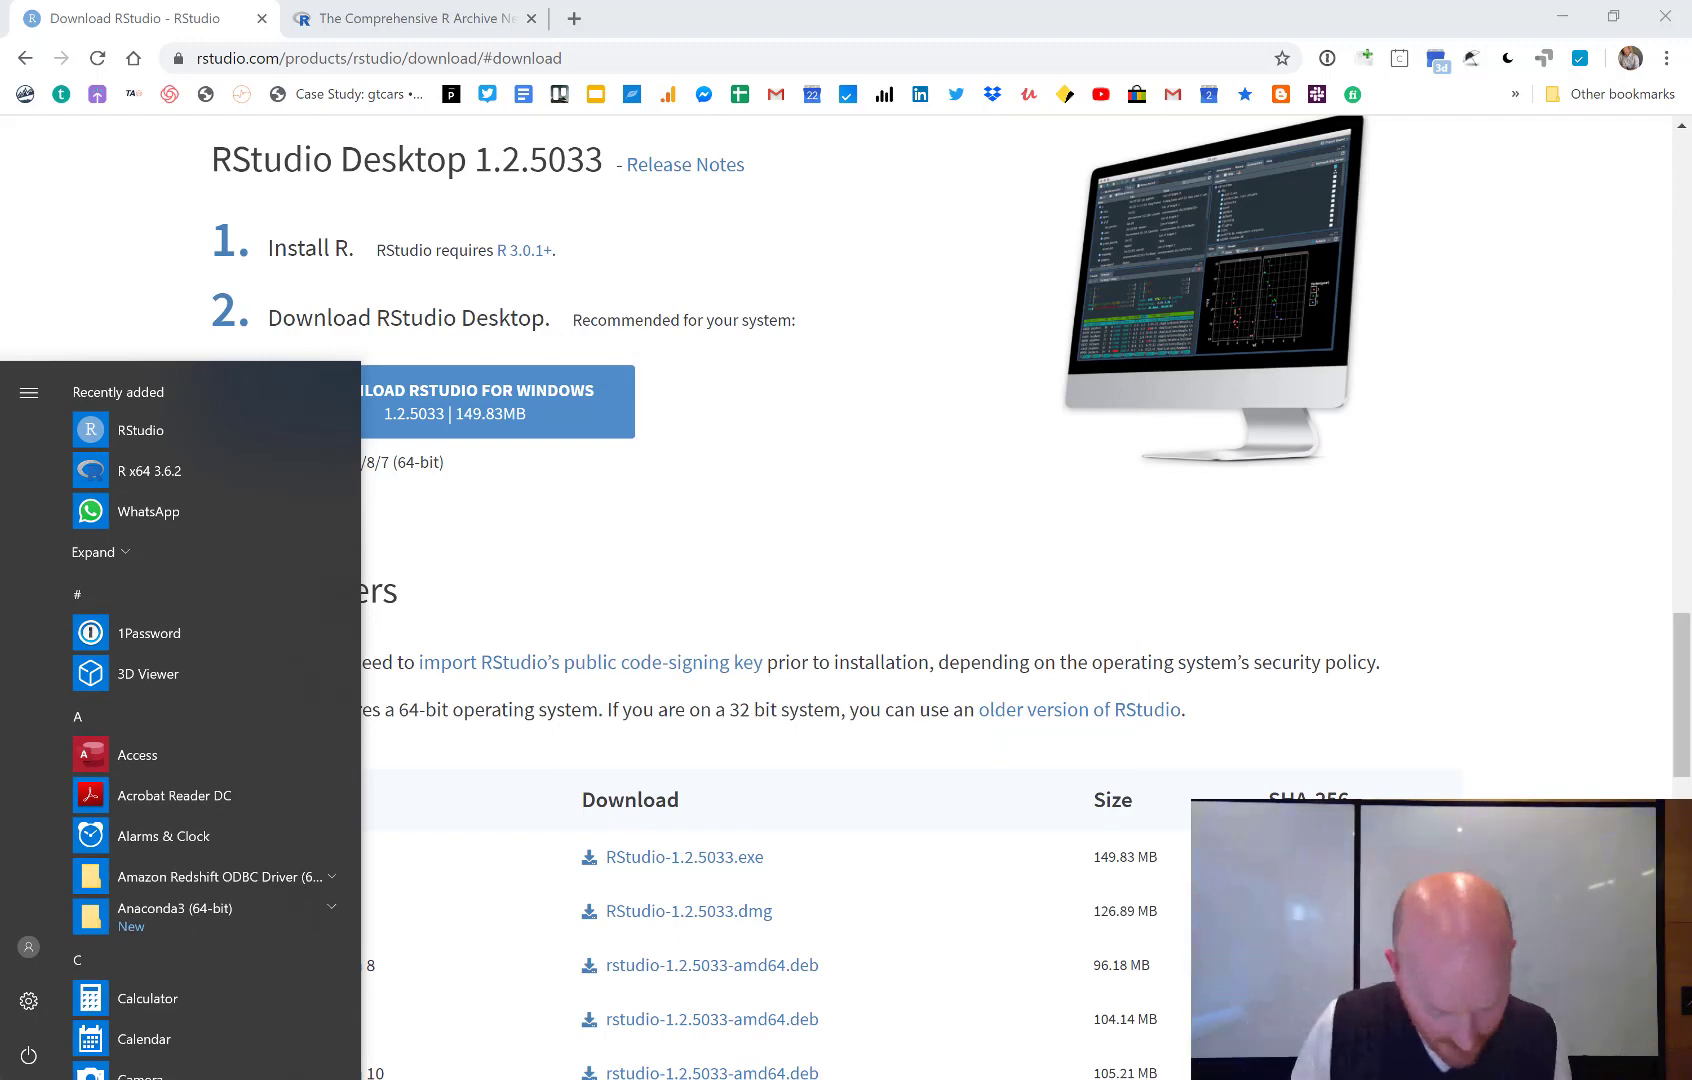
type("rst")
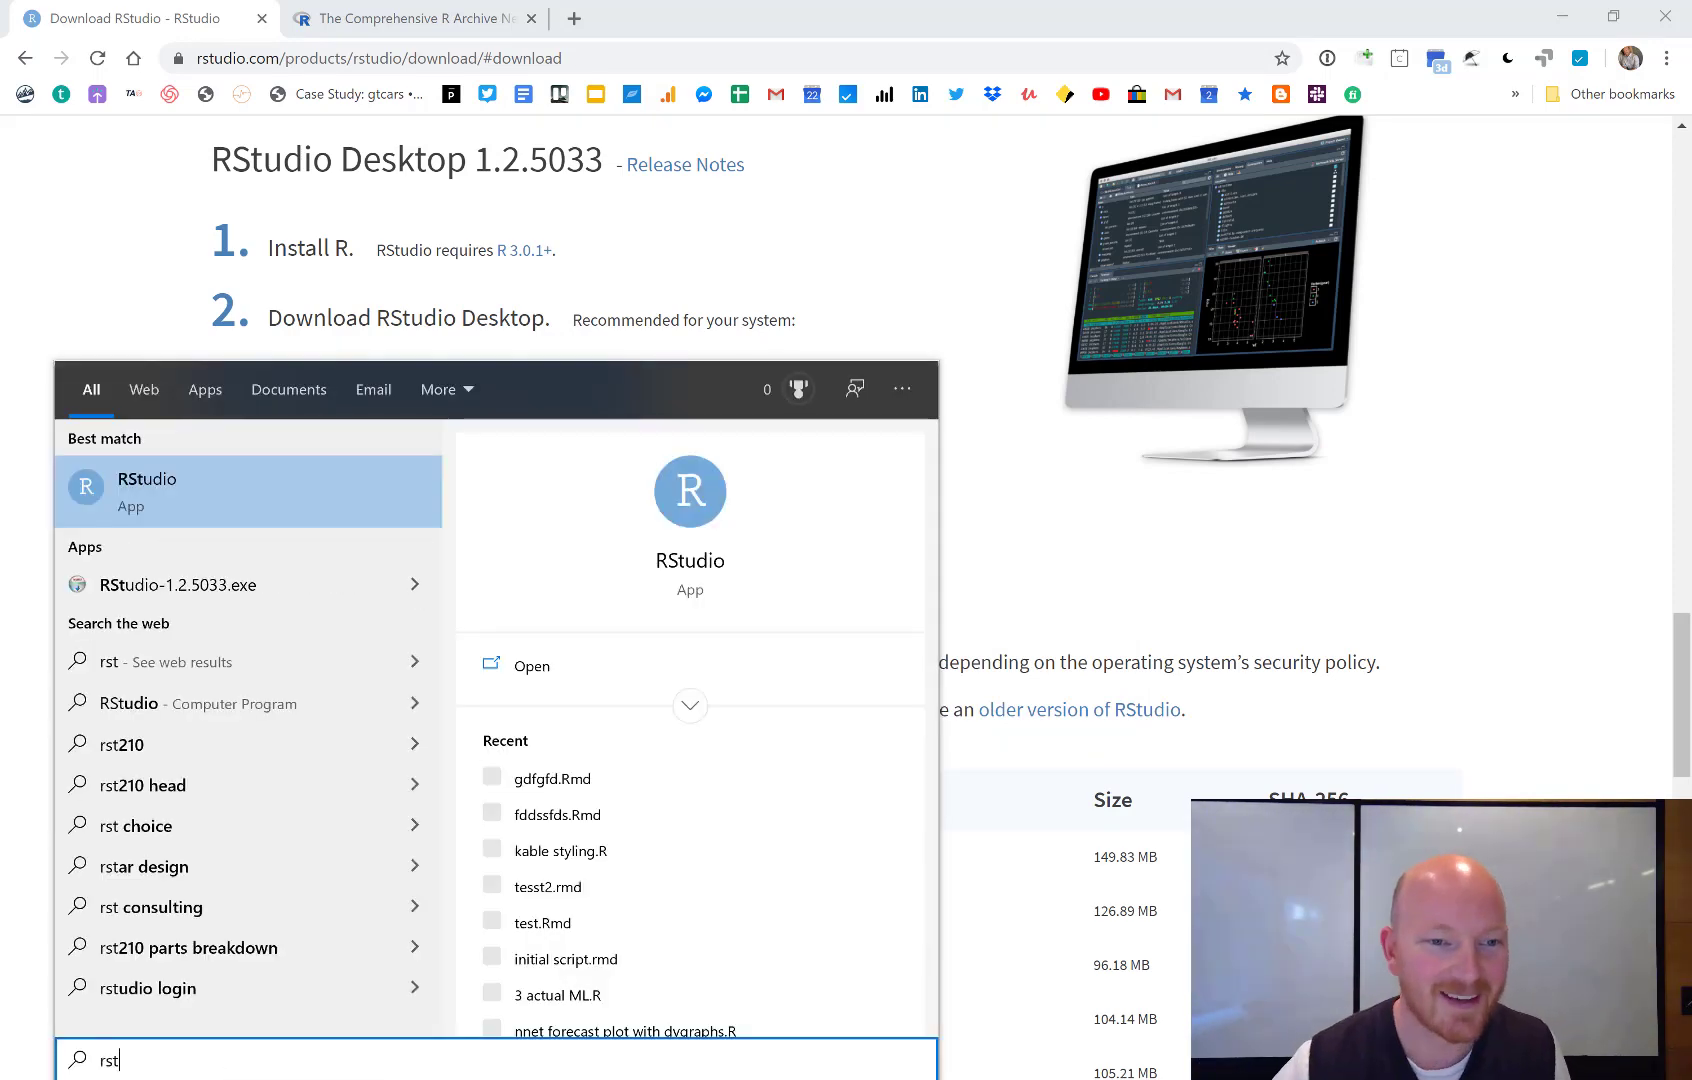
right_click(155, 488)
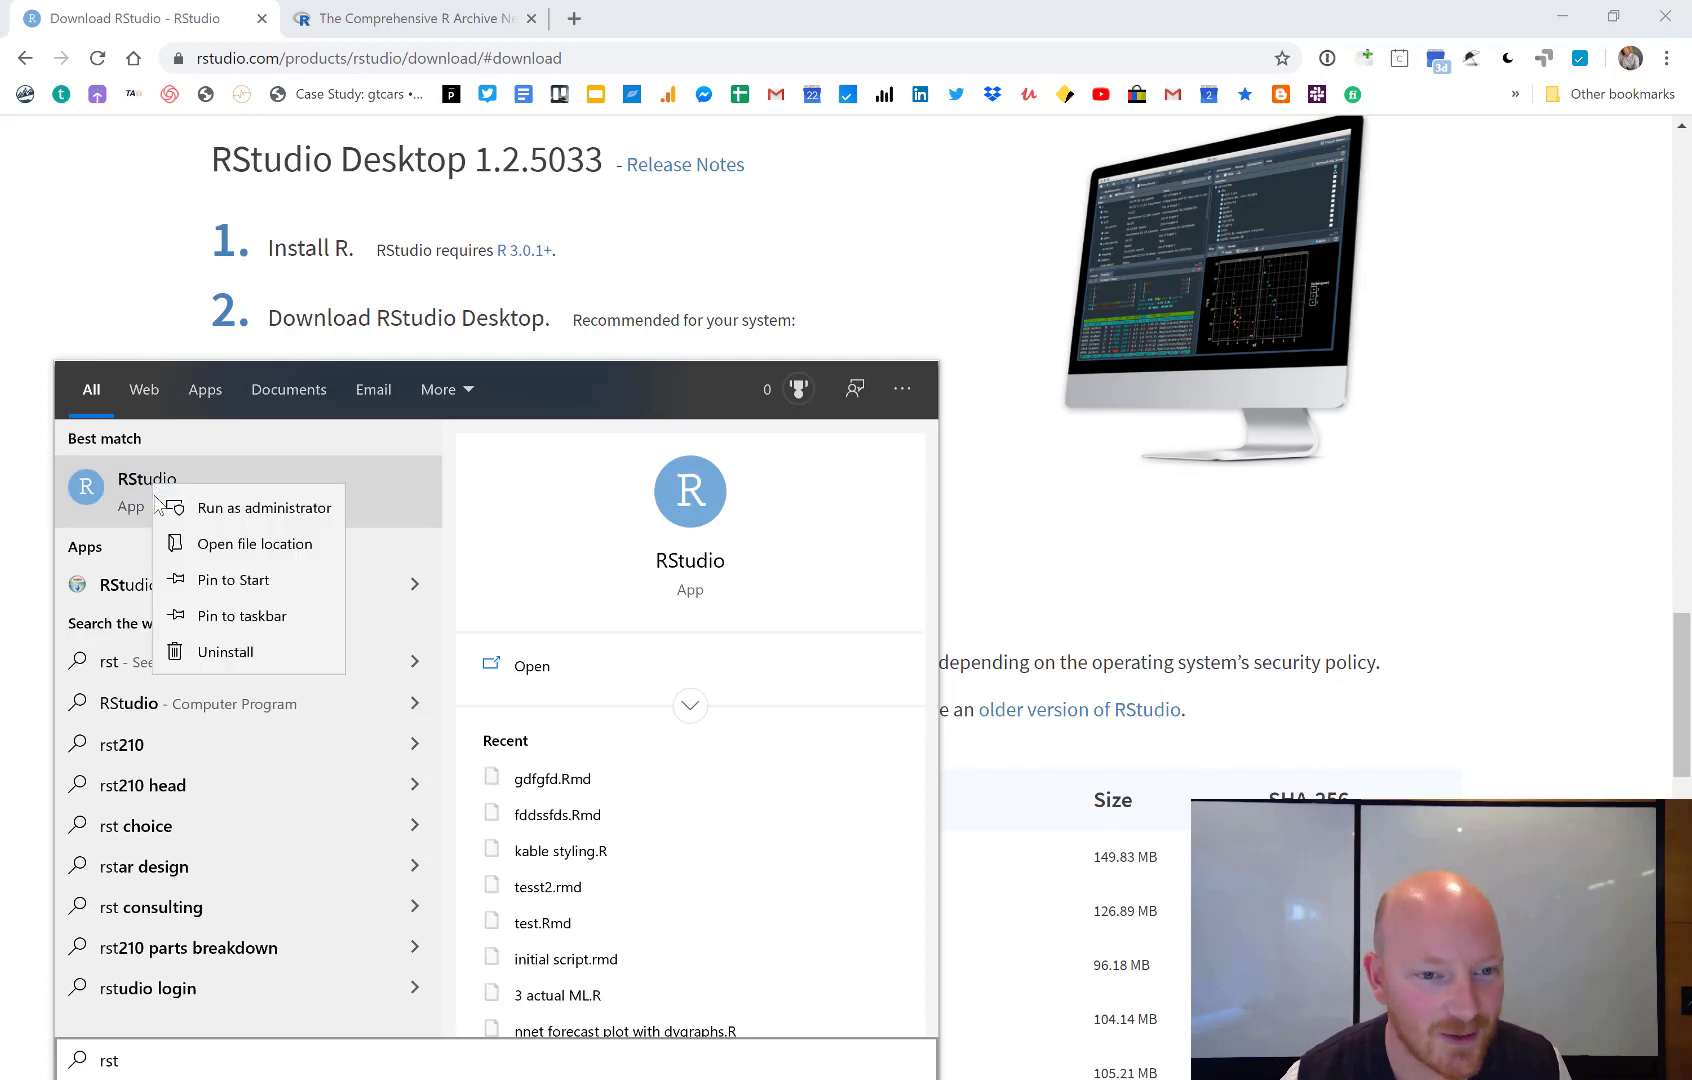
left_click(224, 616)
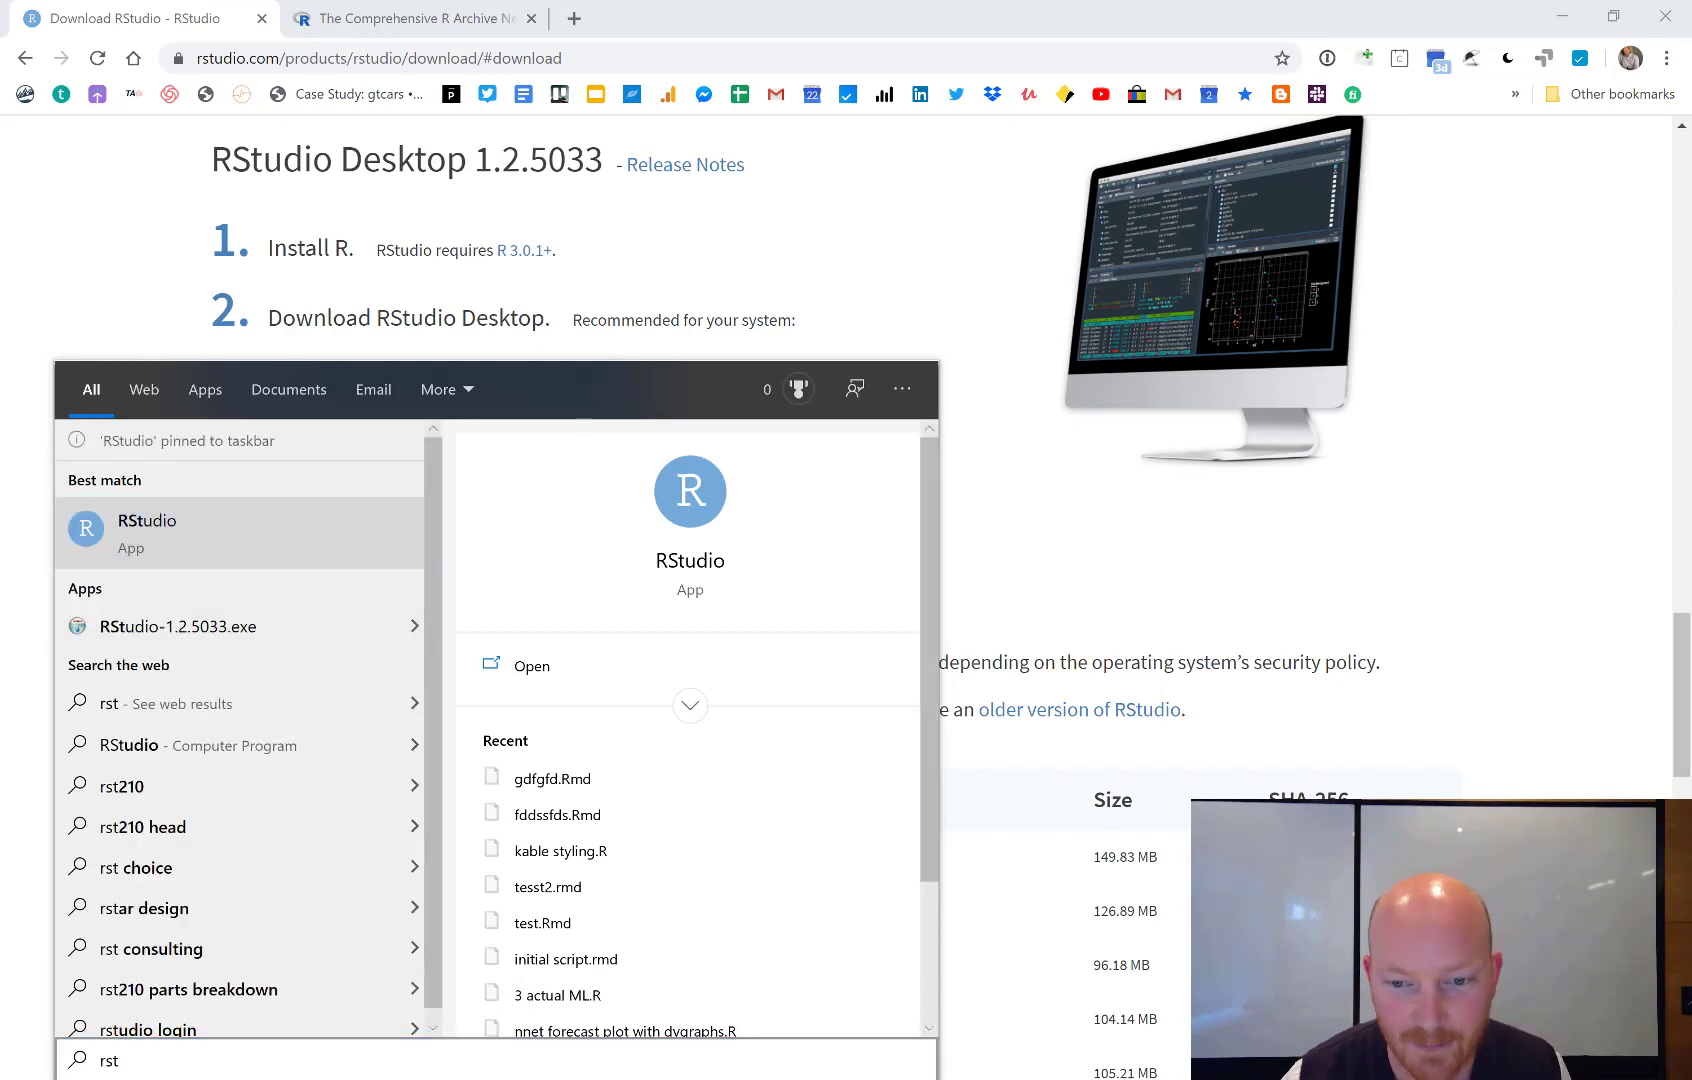
key("Escape")
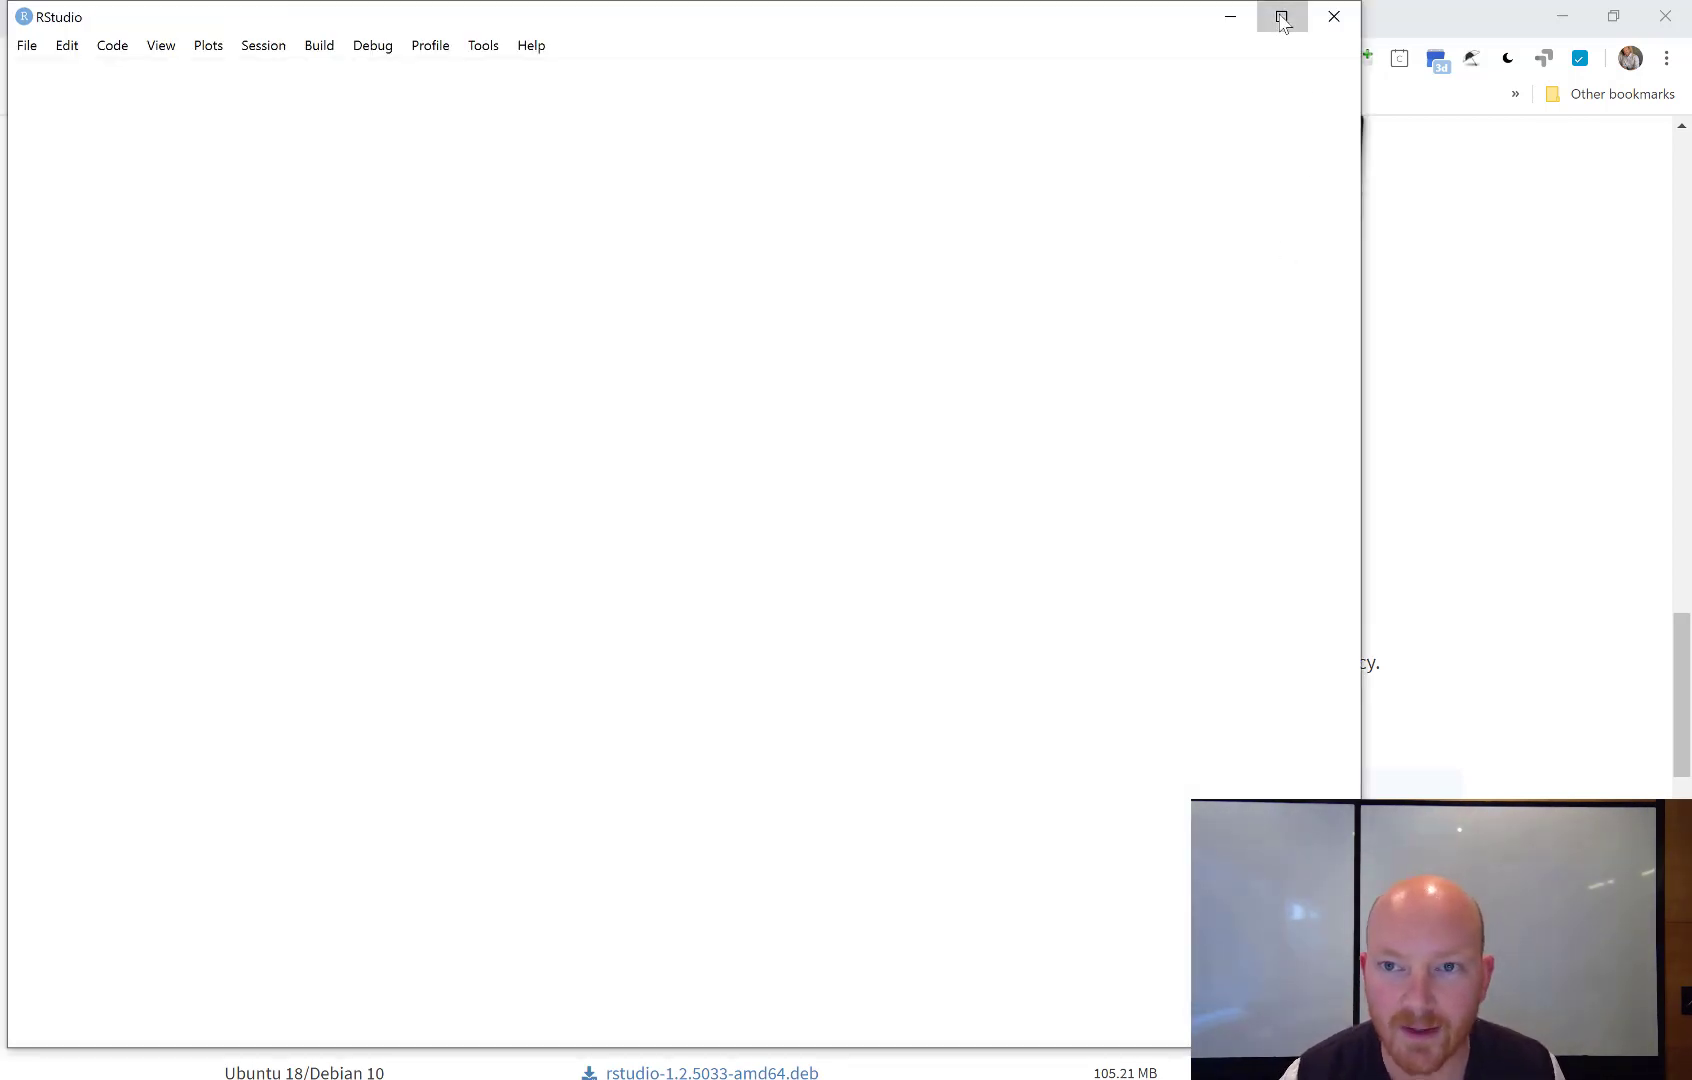
left_click(1281, 16)
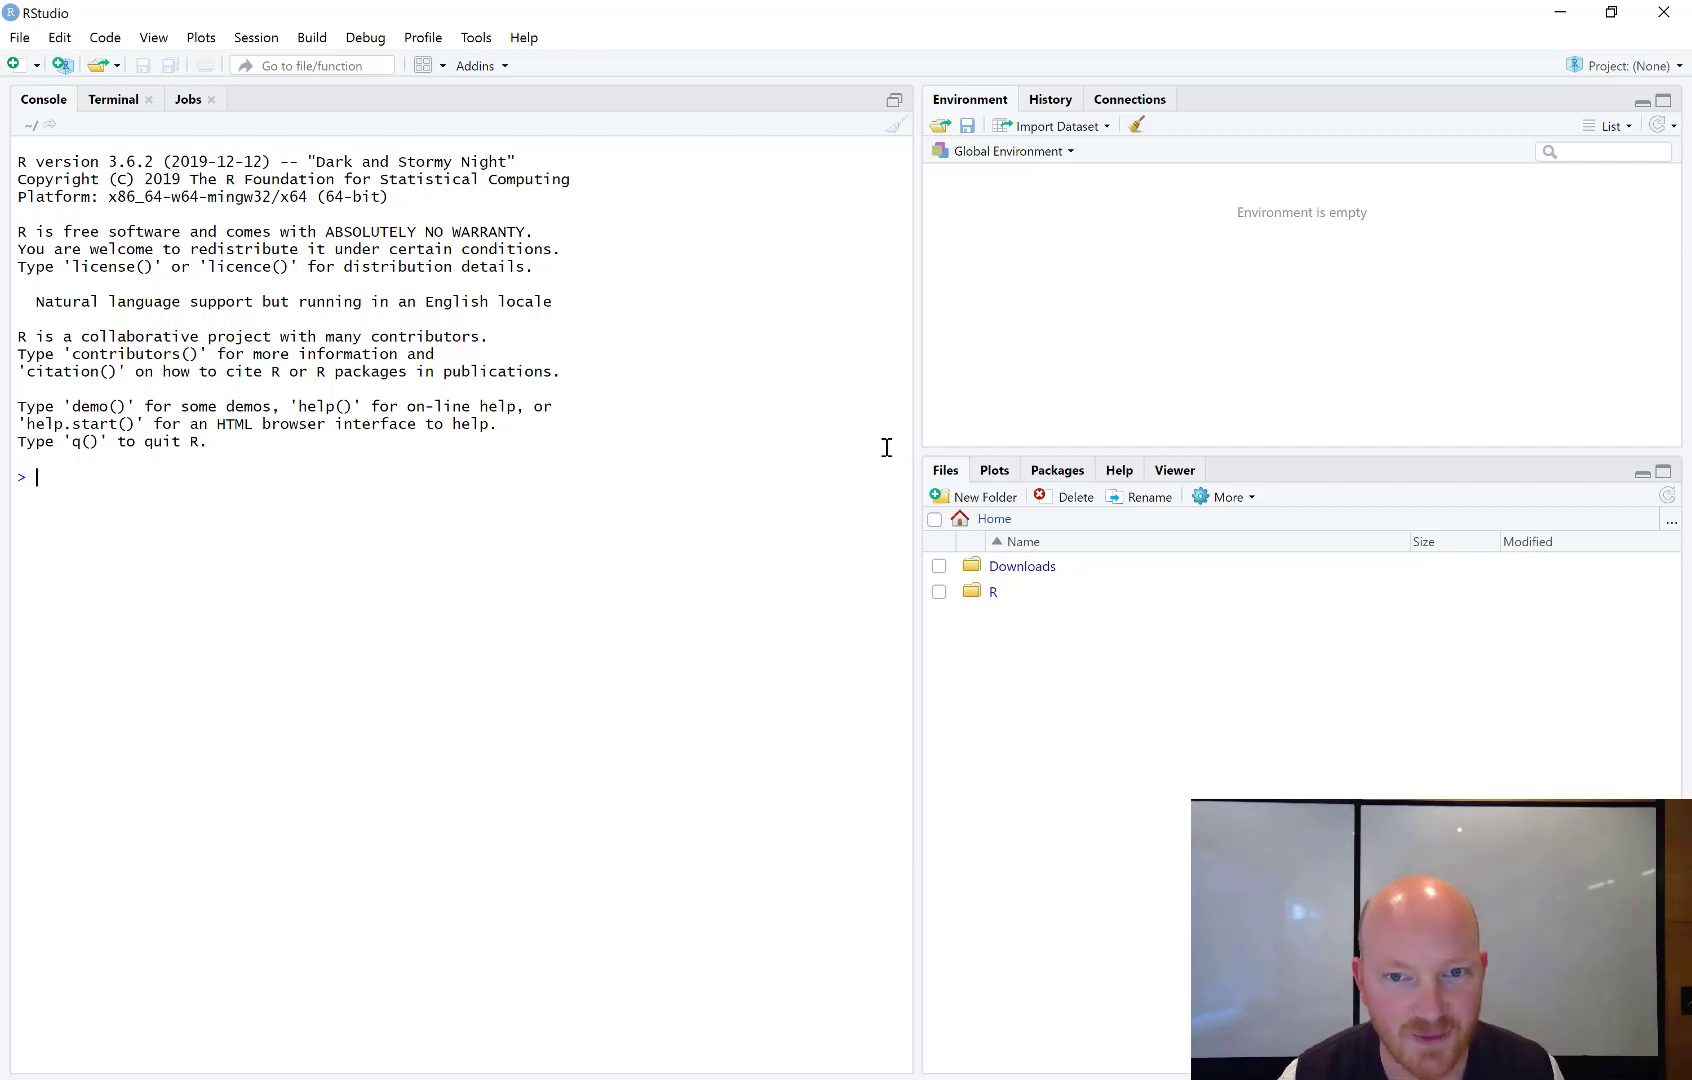
In the Global Options, set the default working directory for sessions outside a project to the Desktop folder
left_click(476, 37)
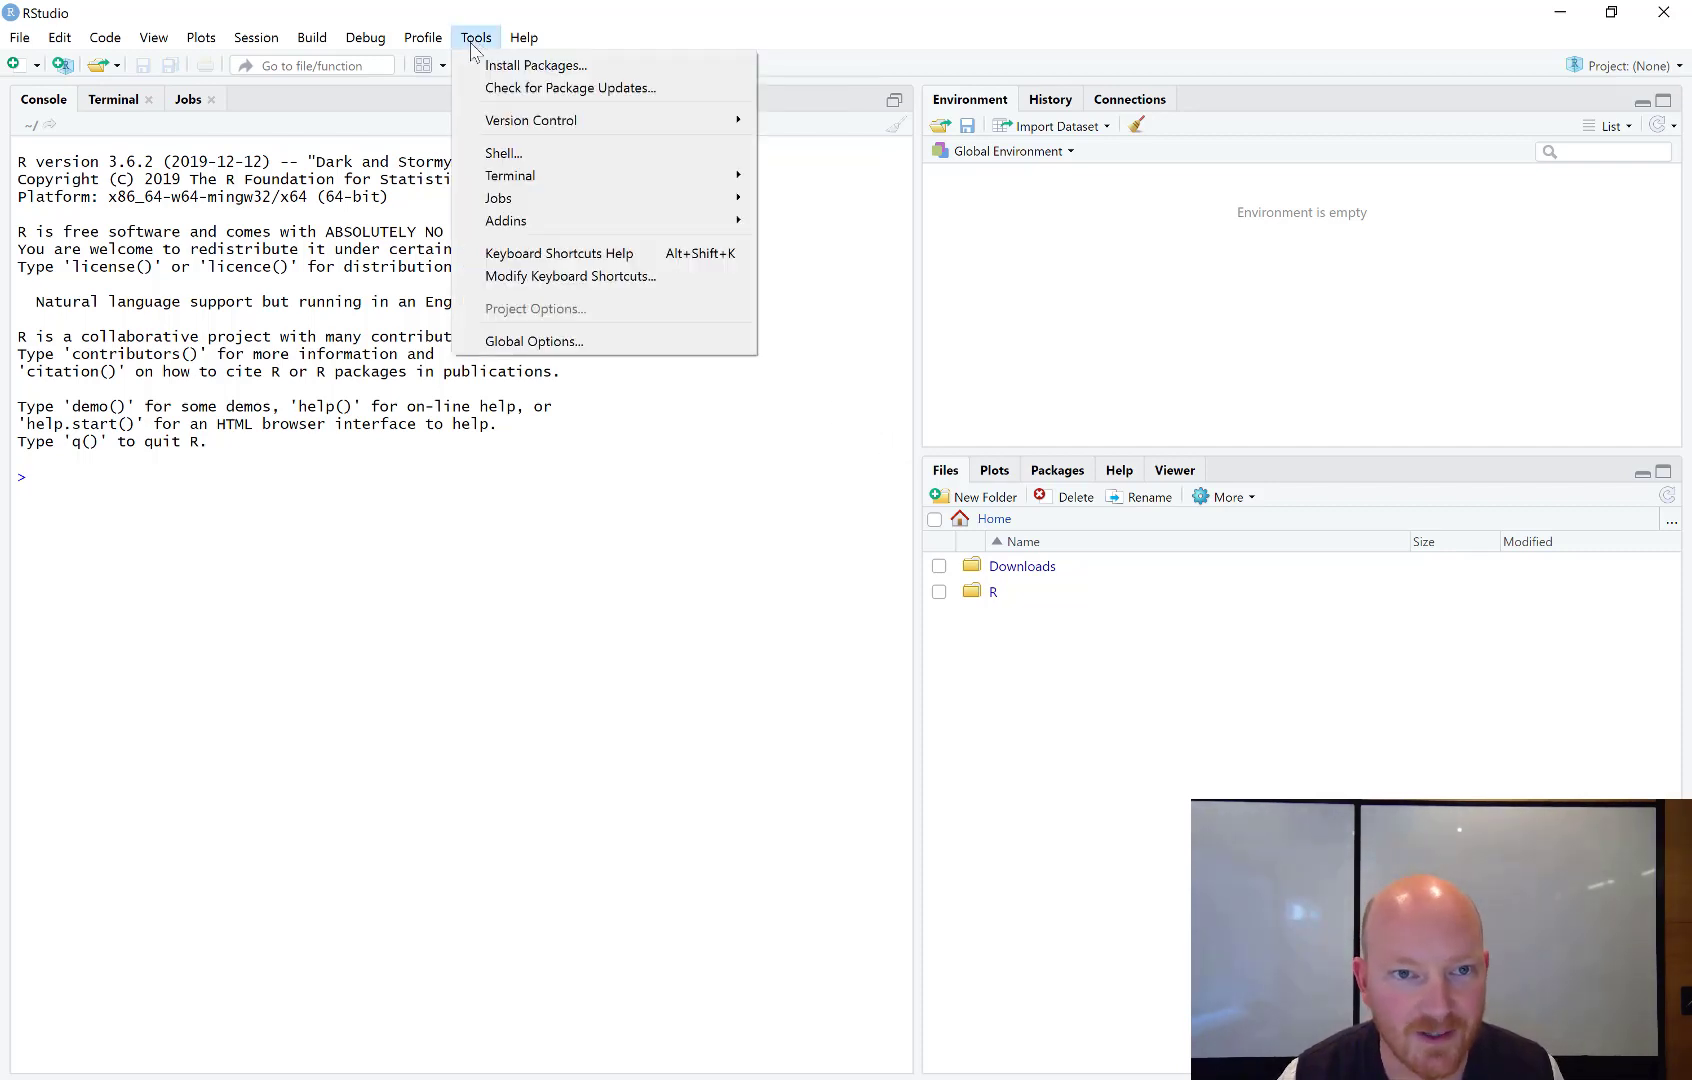
left_click(549, 340)
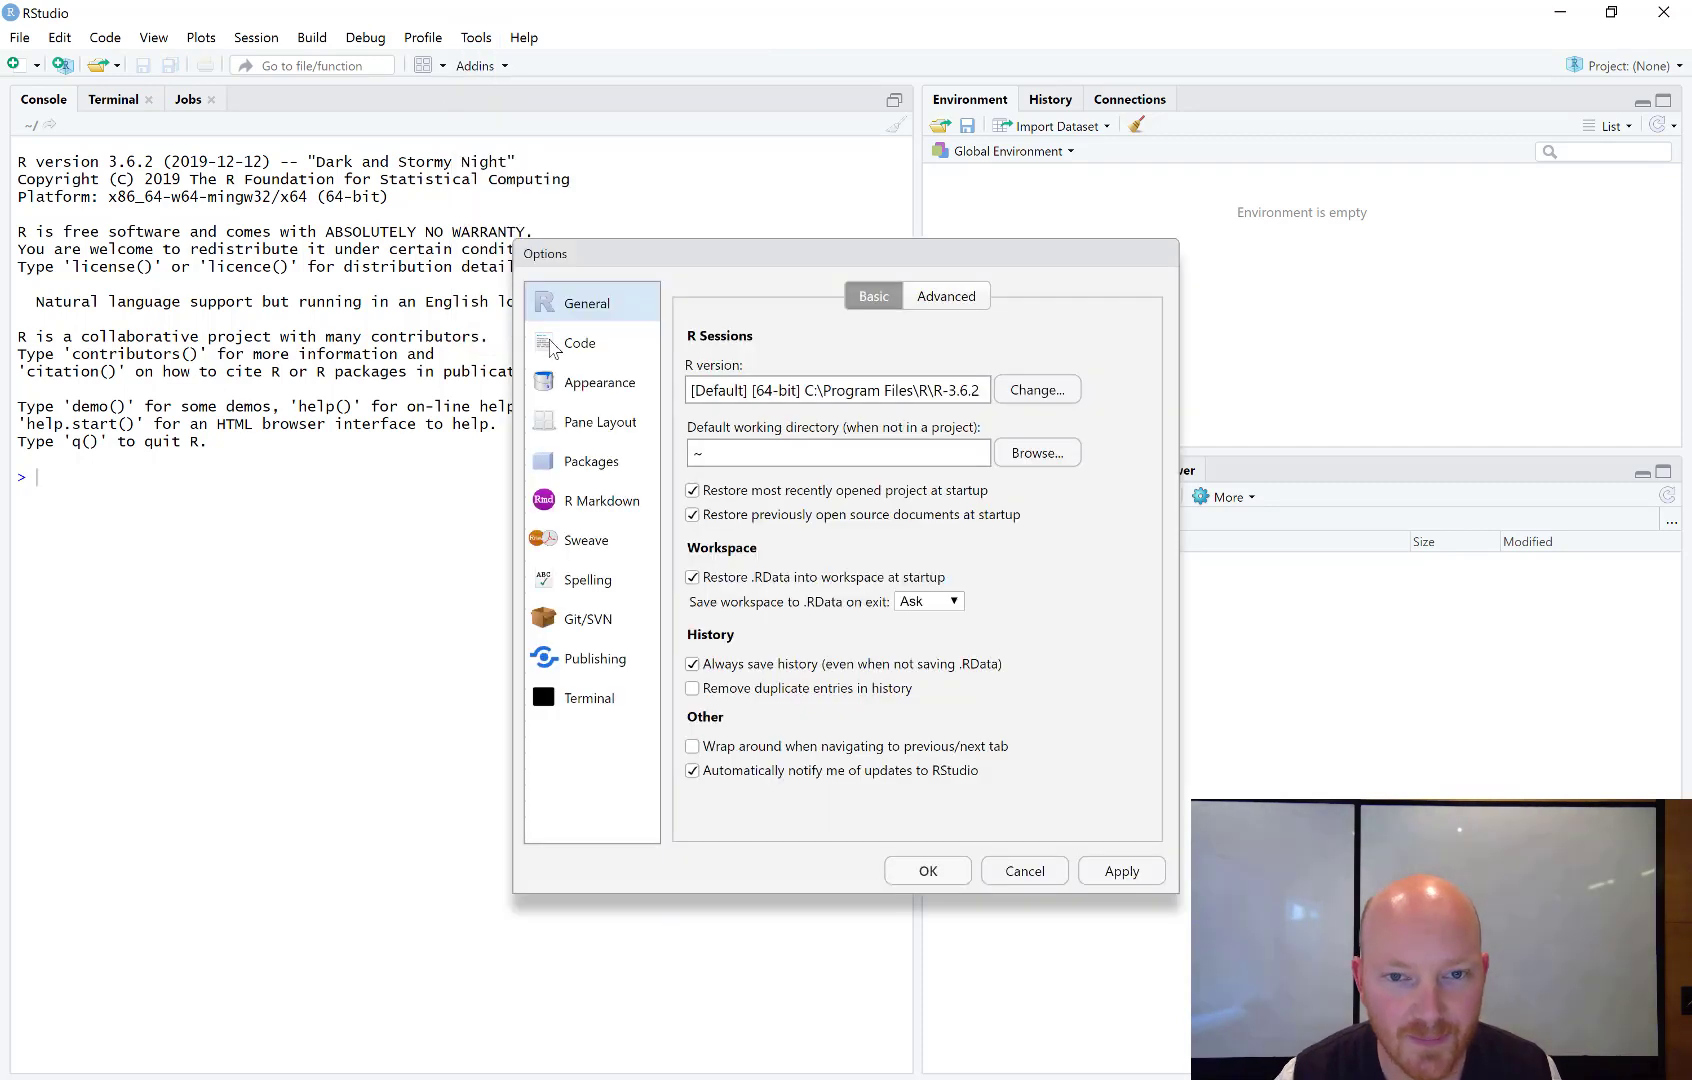
left_click(1038, 455)
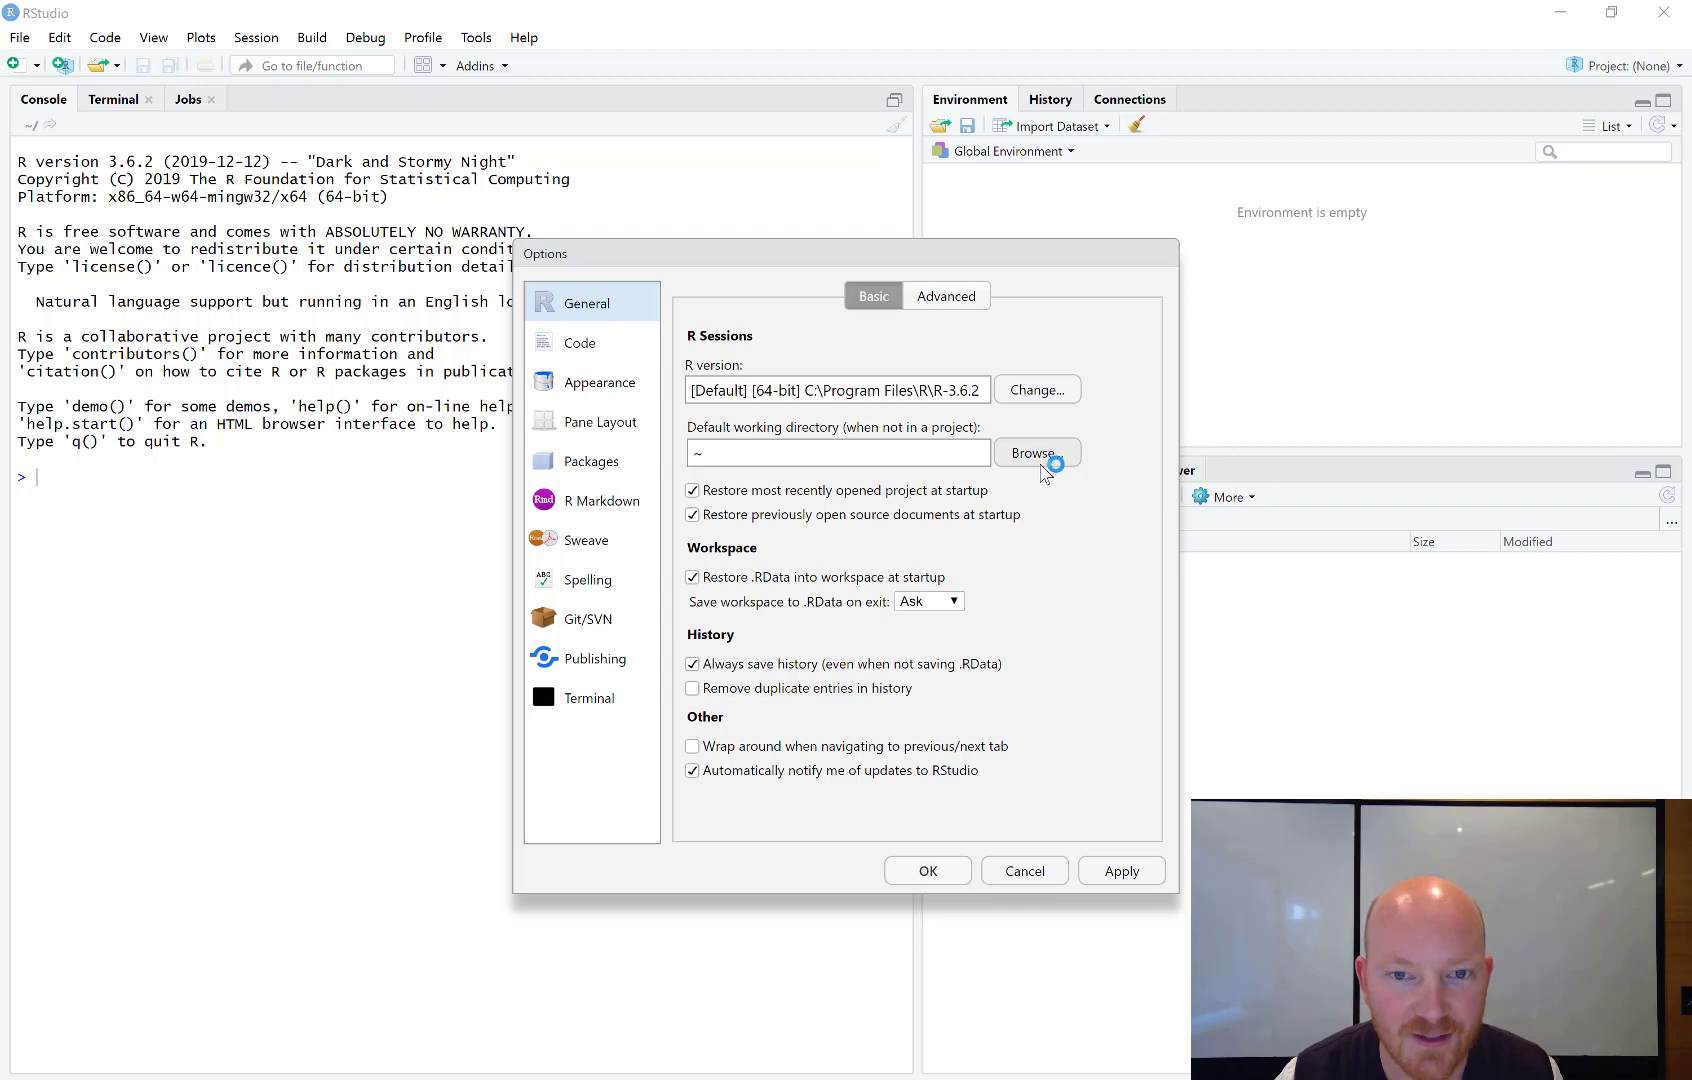
left_click(100, 252)
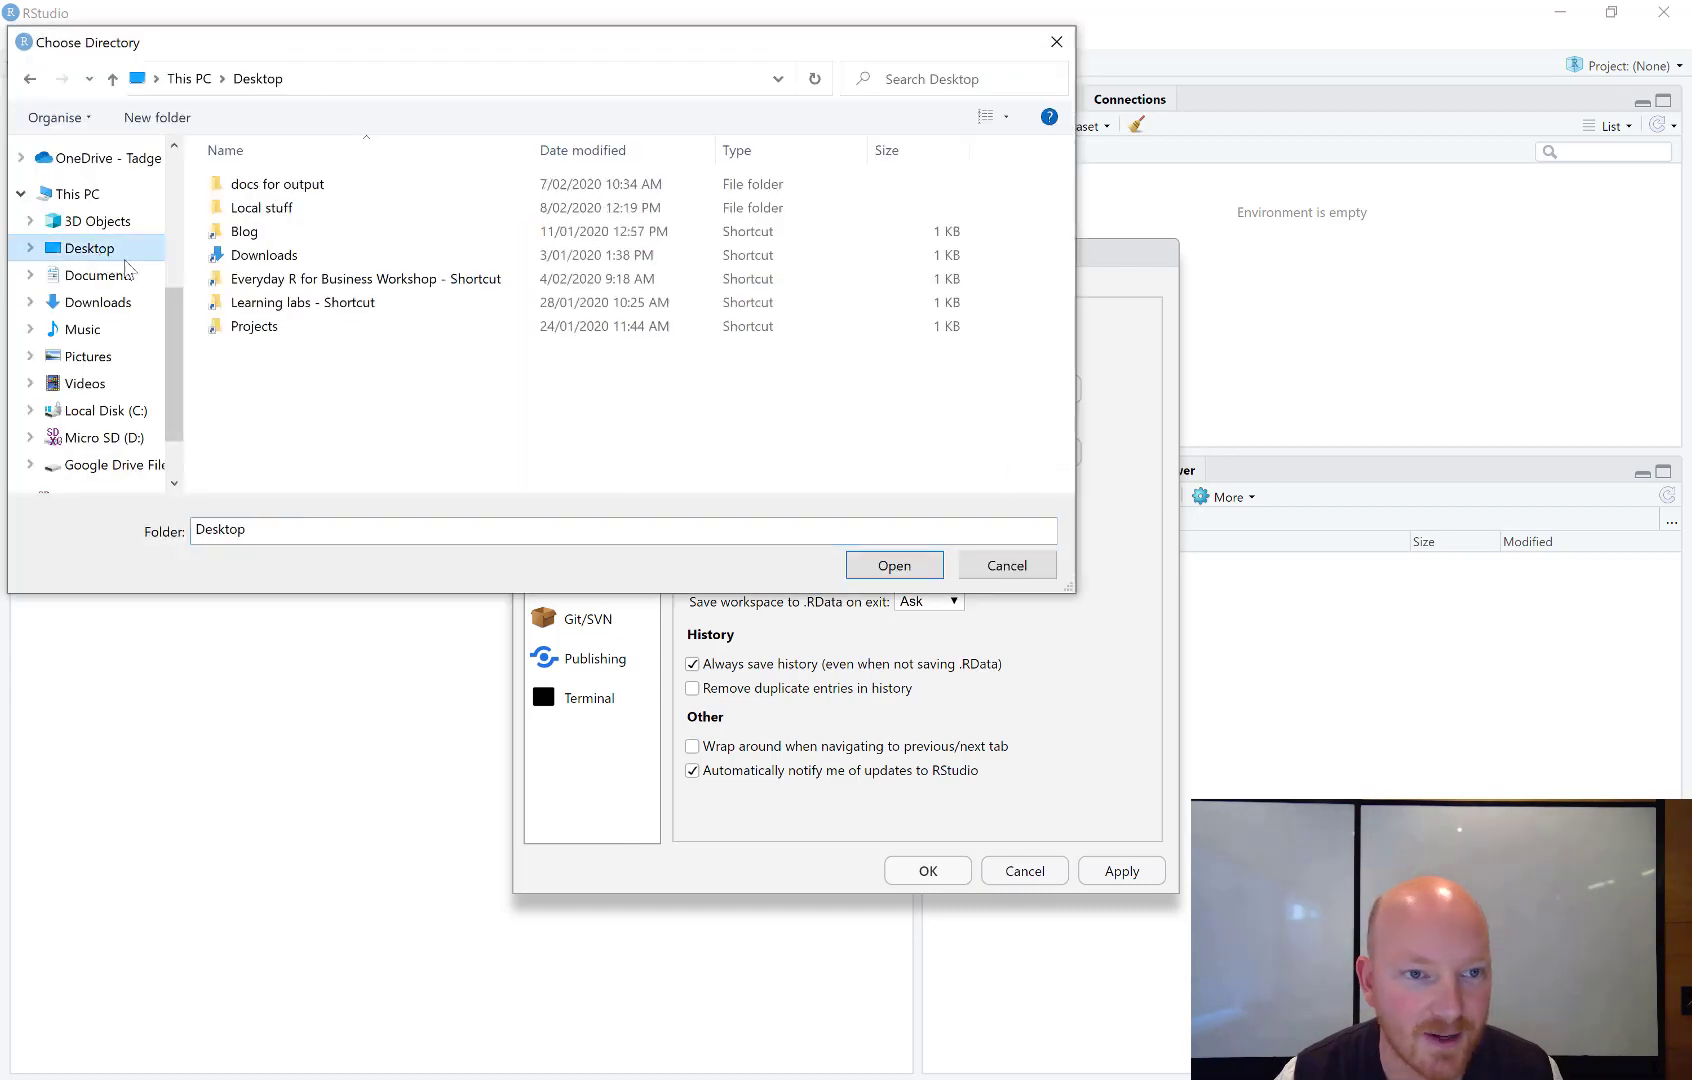
left_click(890, 565)
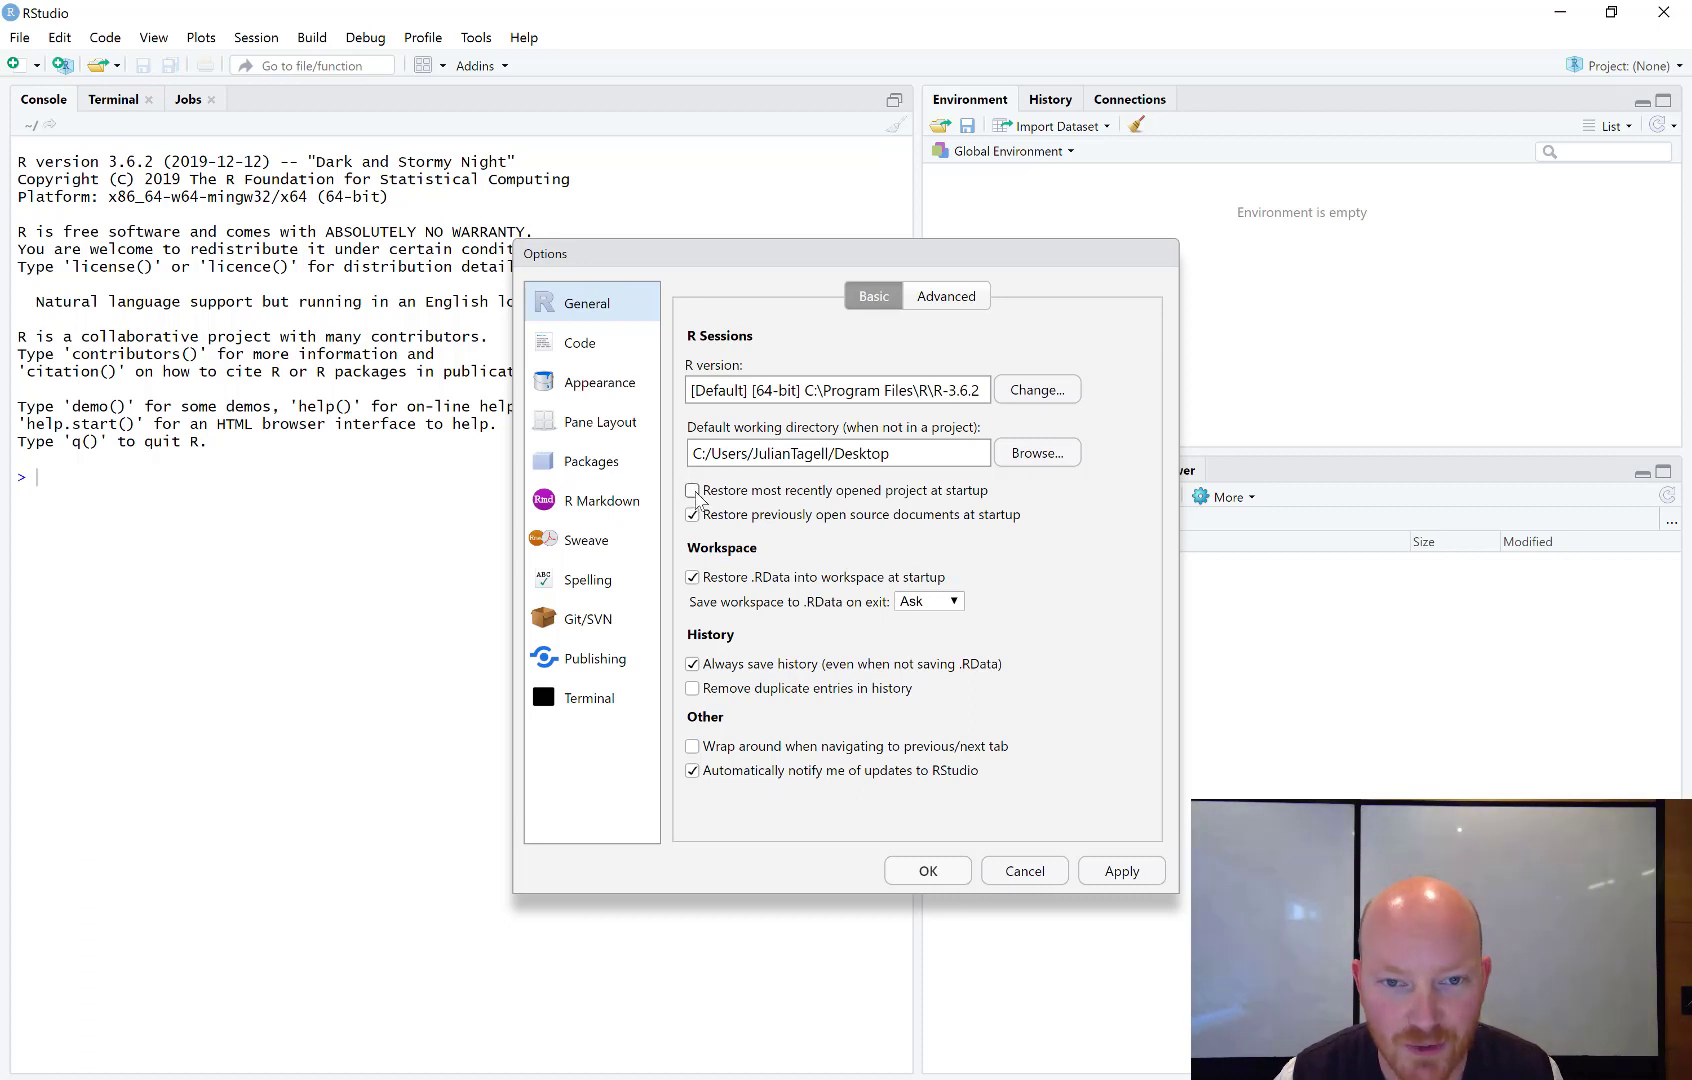
Turn off restoring the recent project, open source documents and .RData at startup, and set saving the workspace on exit to Never
left_click(692, 514)
left_click(692, 577)
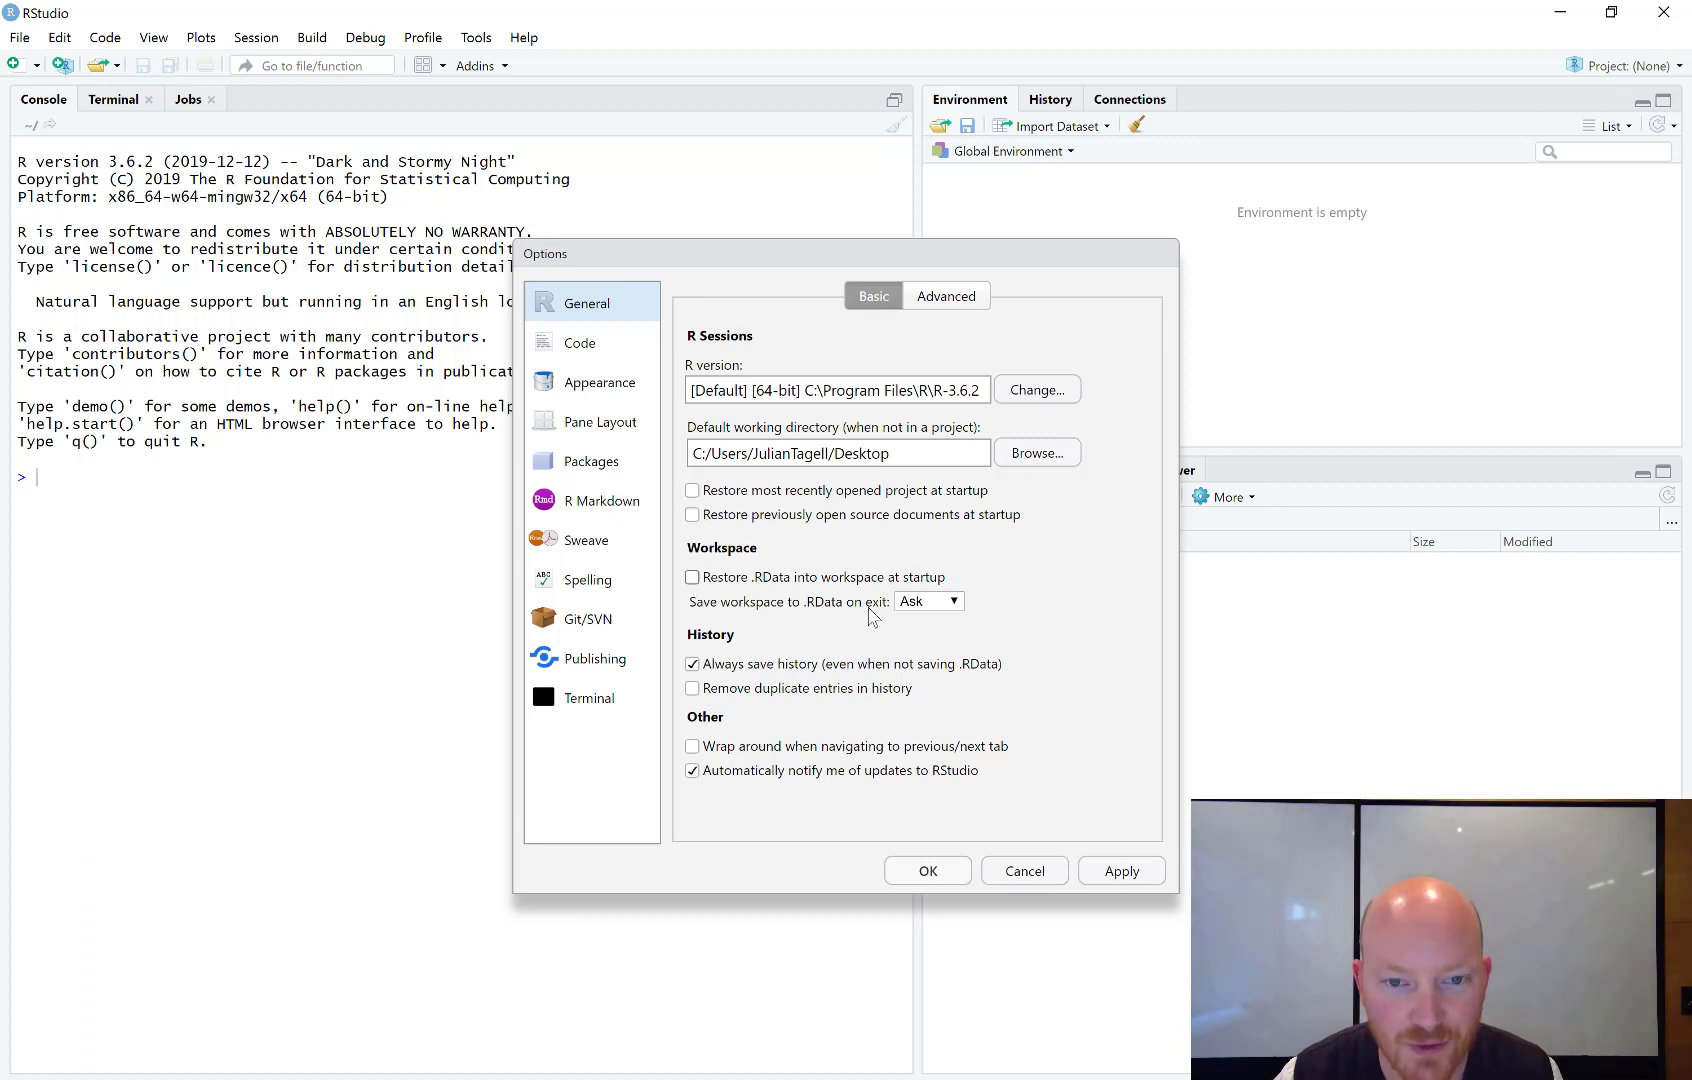
left_click(938, 603)
left_click(931, 661)
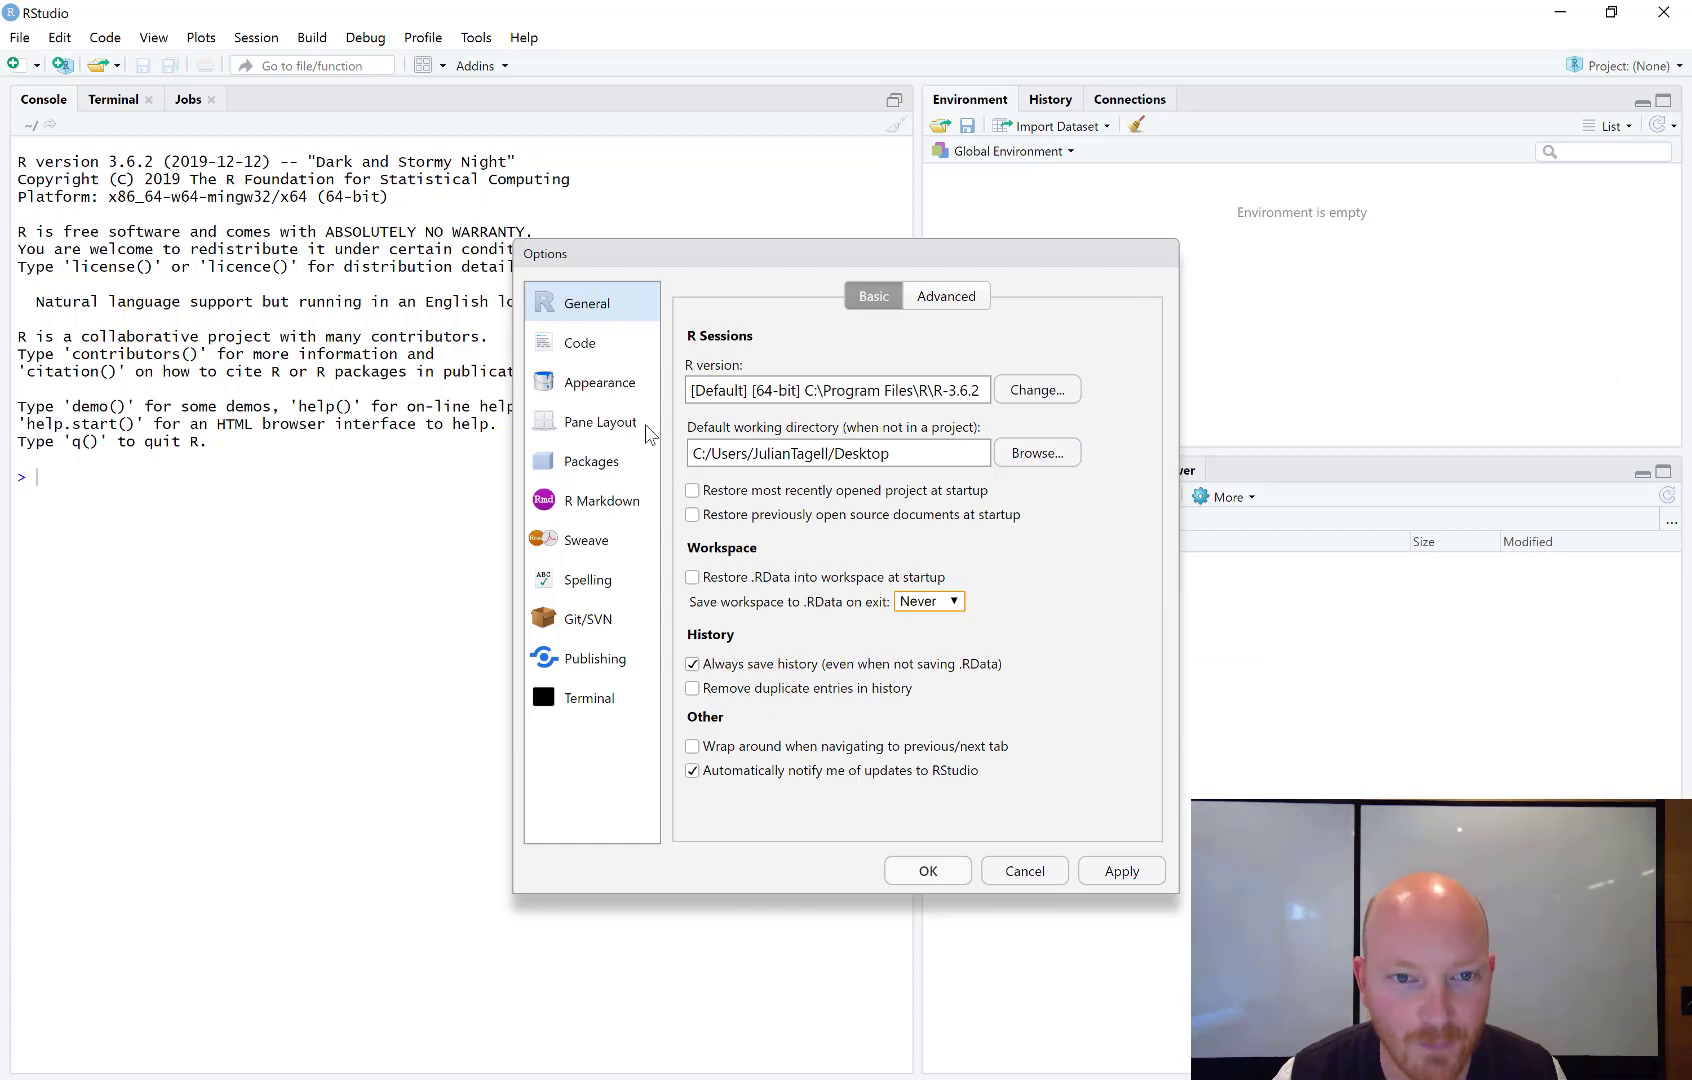
Disable auto-indenting code after paste in the code editing options
left_click(583, 350)
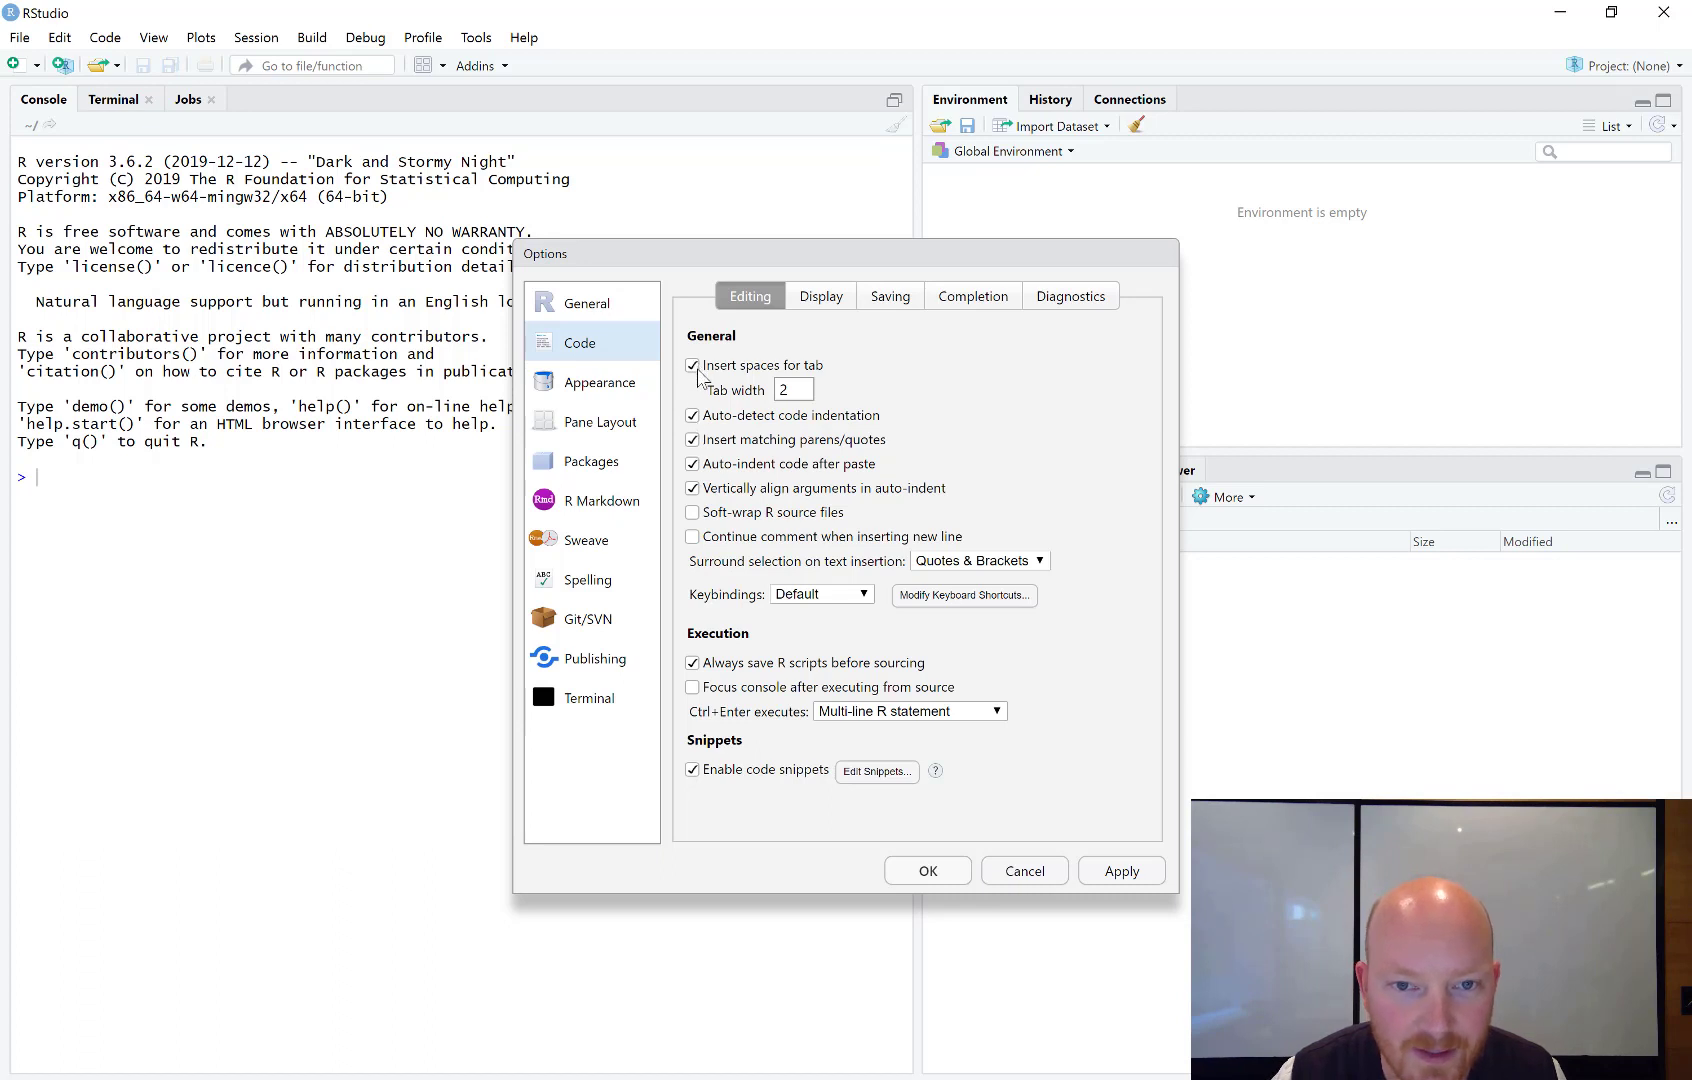
left_click(692, 489)
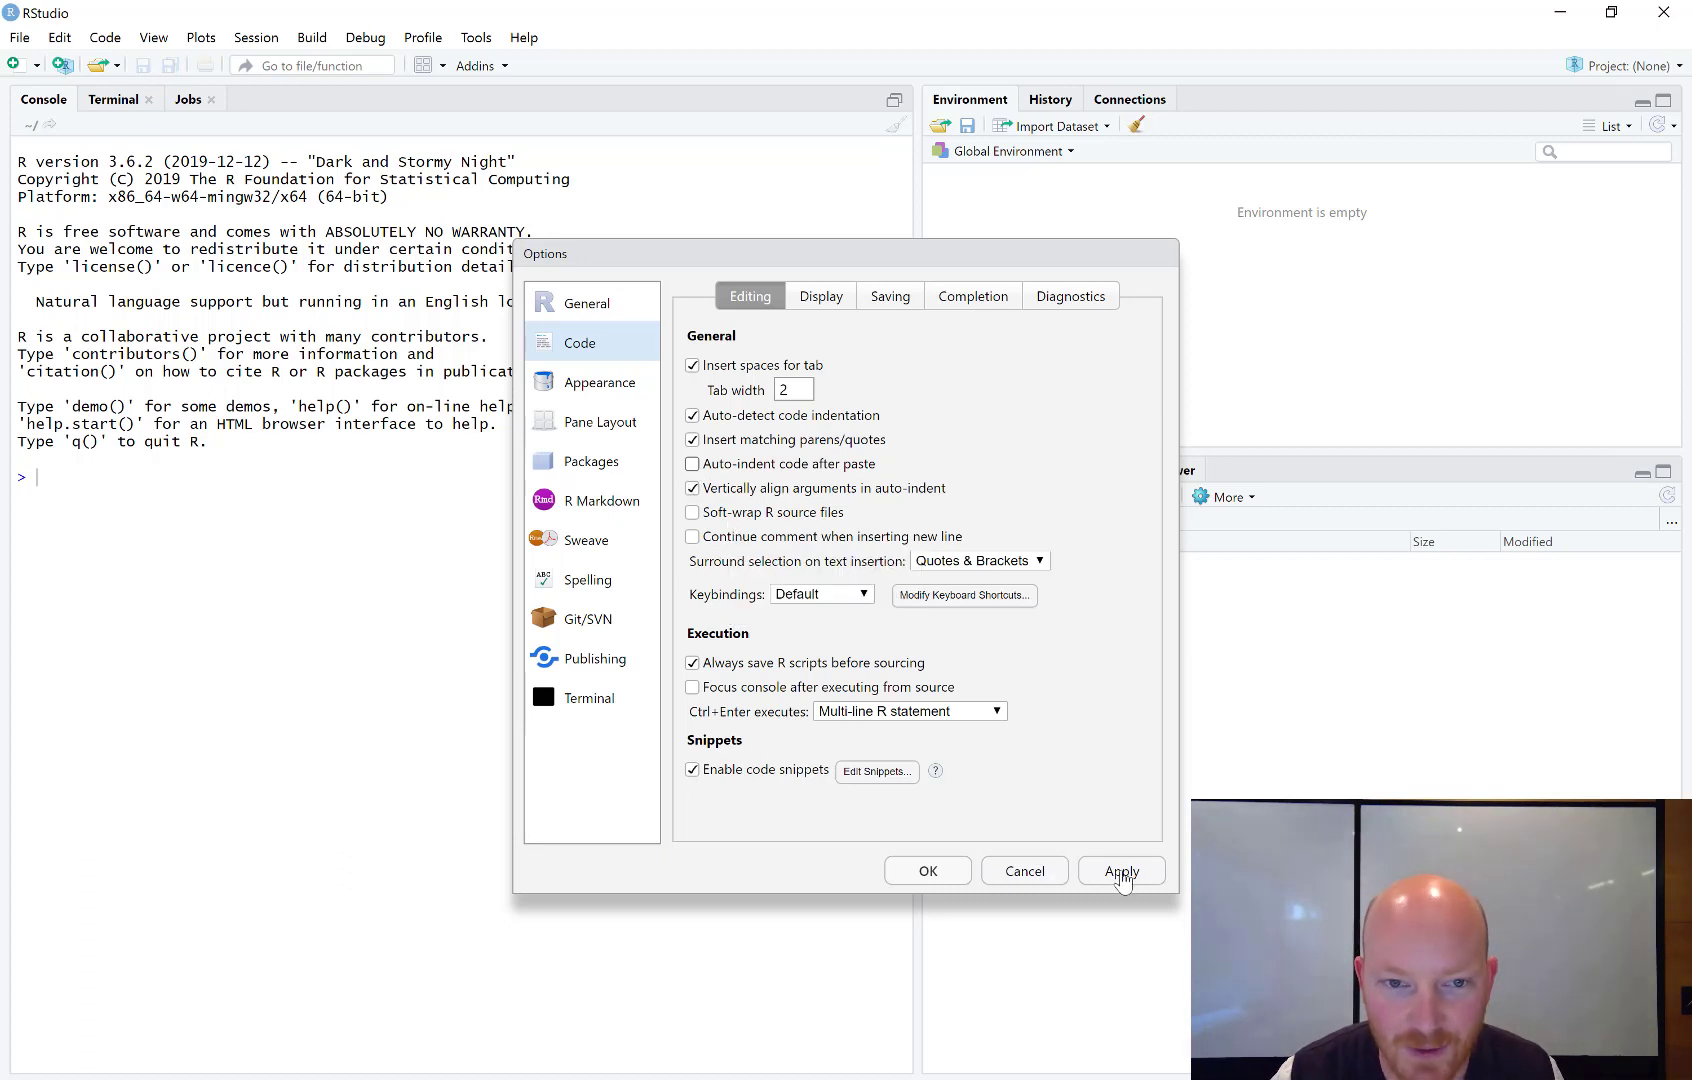
Set the editor theme to Tomorrow Night 80s, apply it, and restart RStudio in a maximized window
left_click(582, 390)
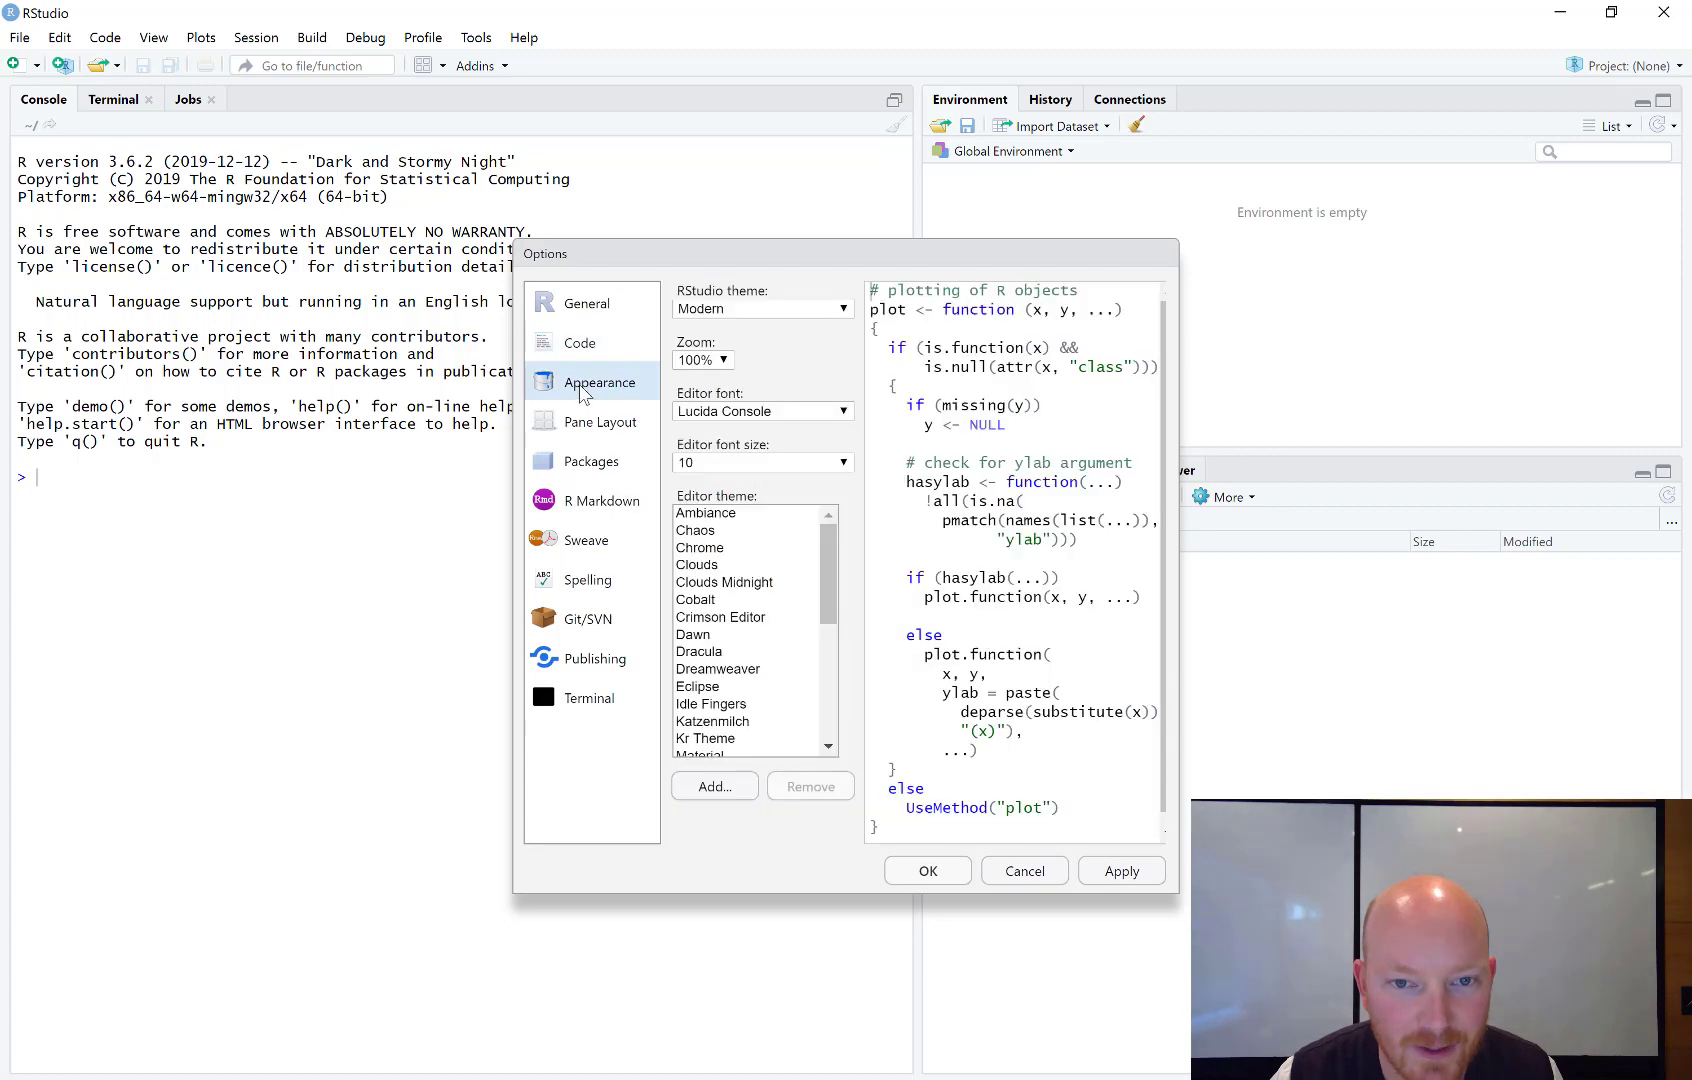
scroll(815, 693, "down", 5)
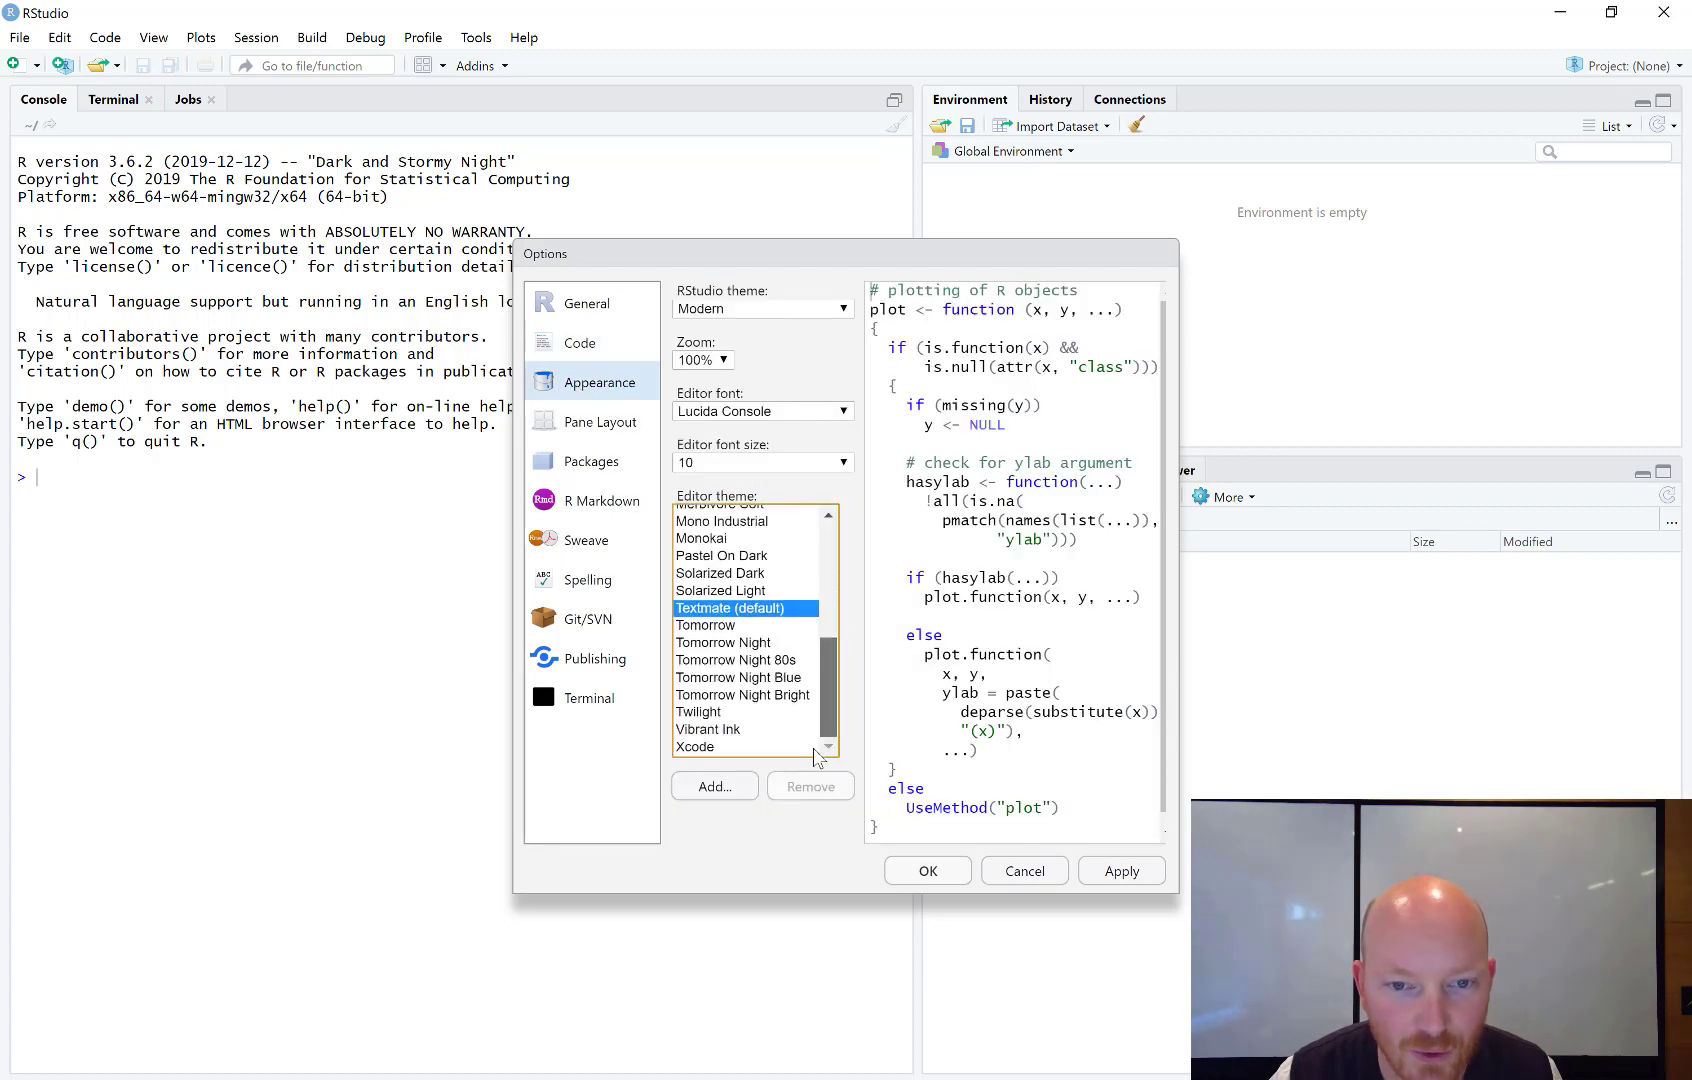
left_click(698, 646)
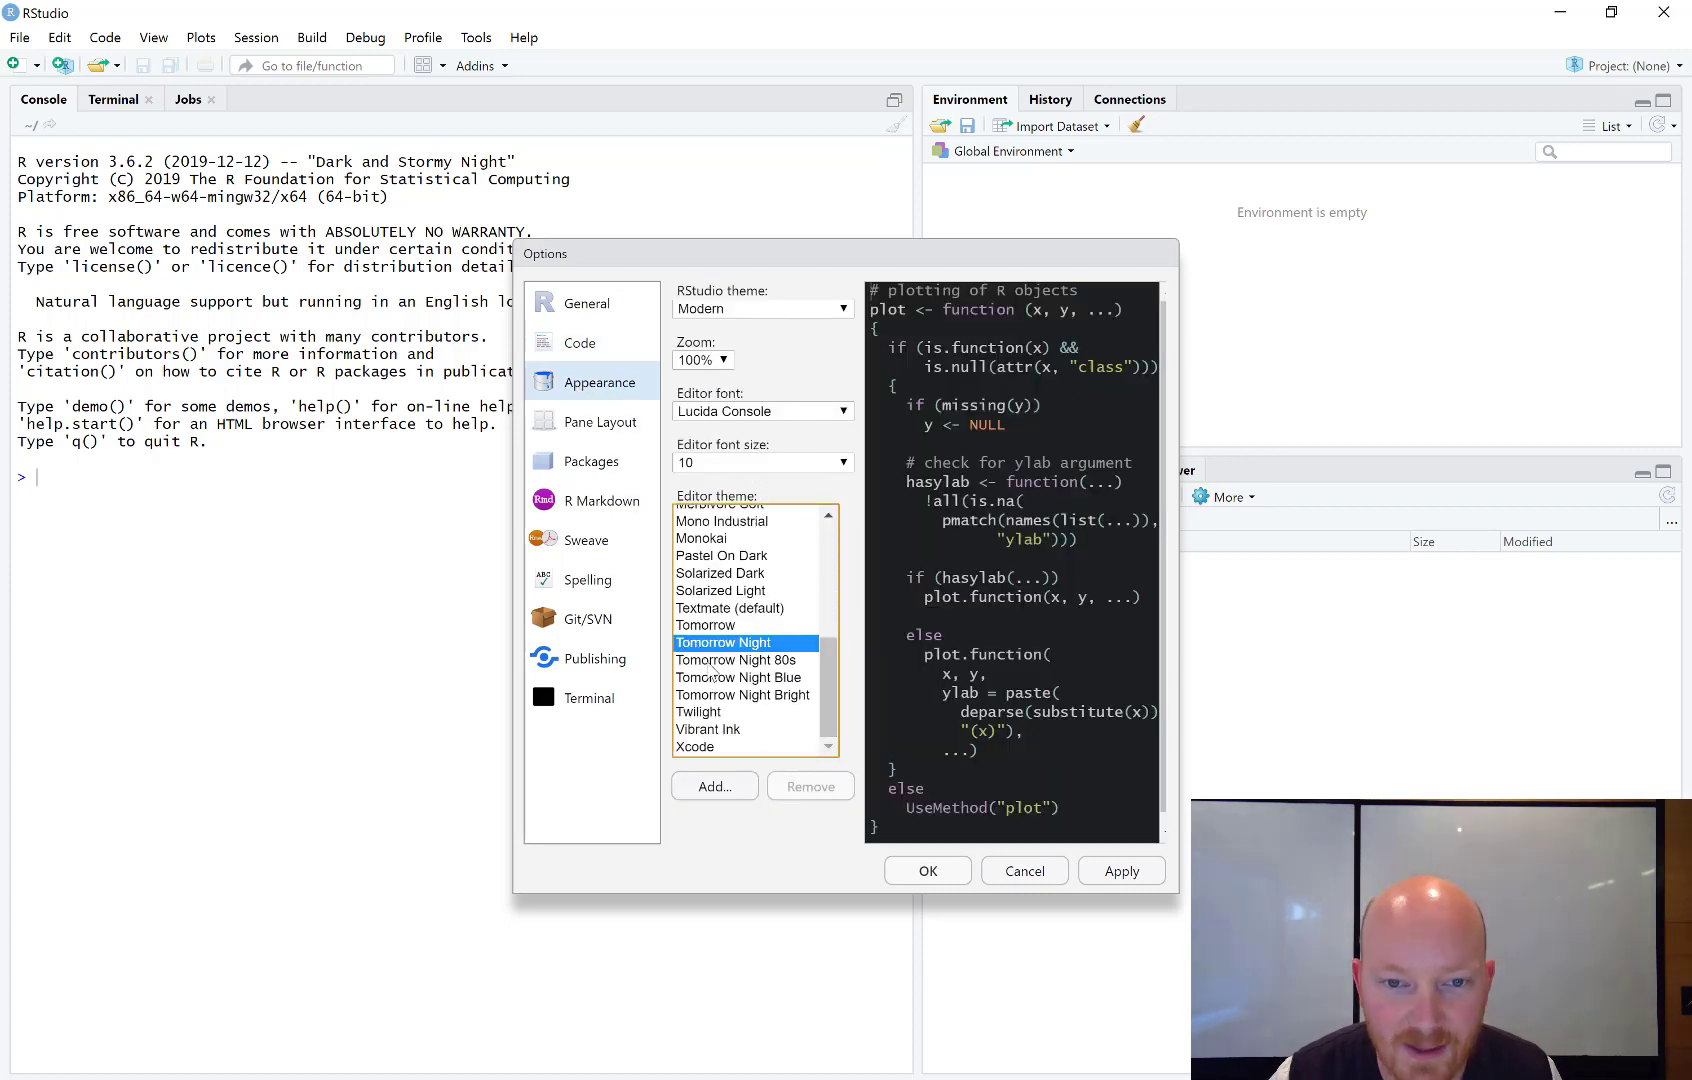
left_click(714, 677)
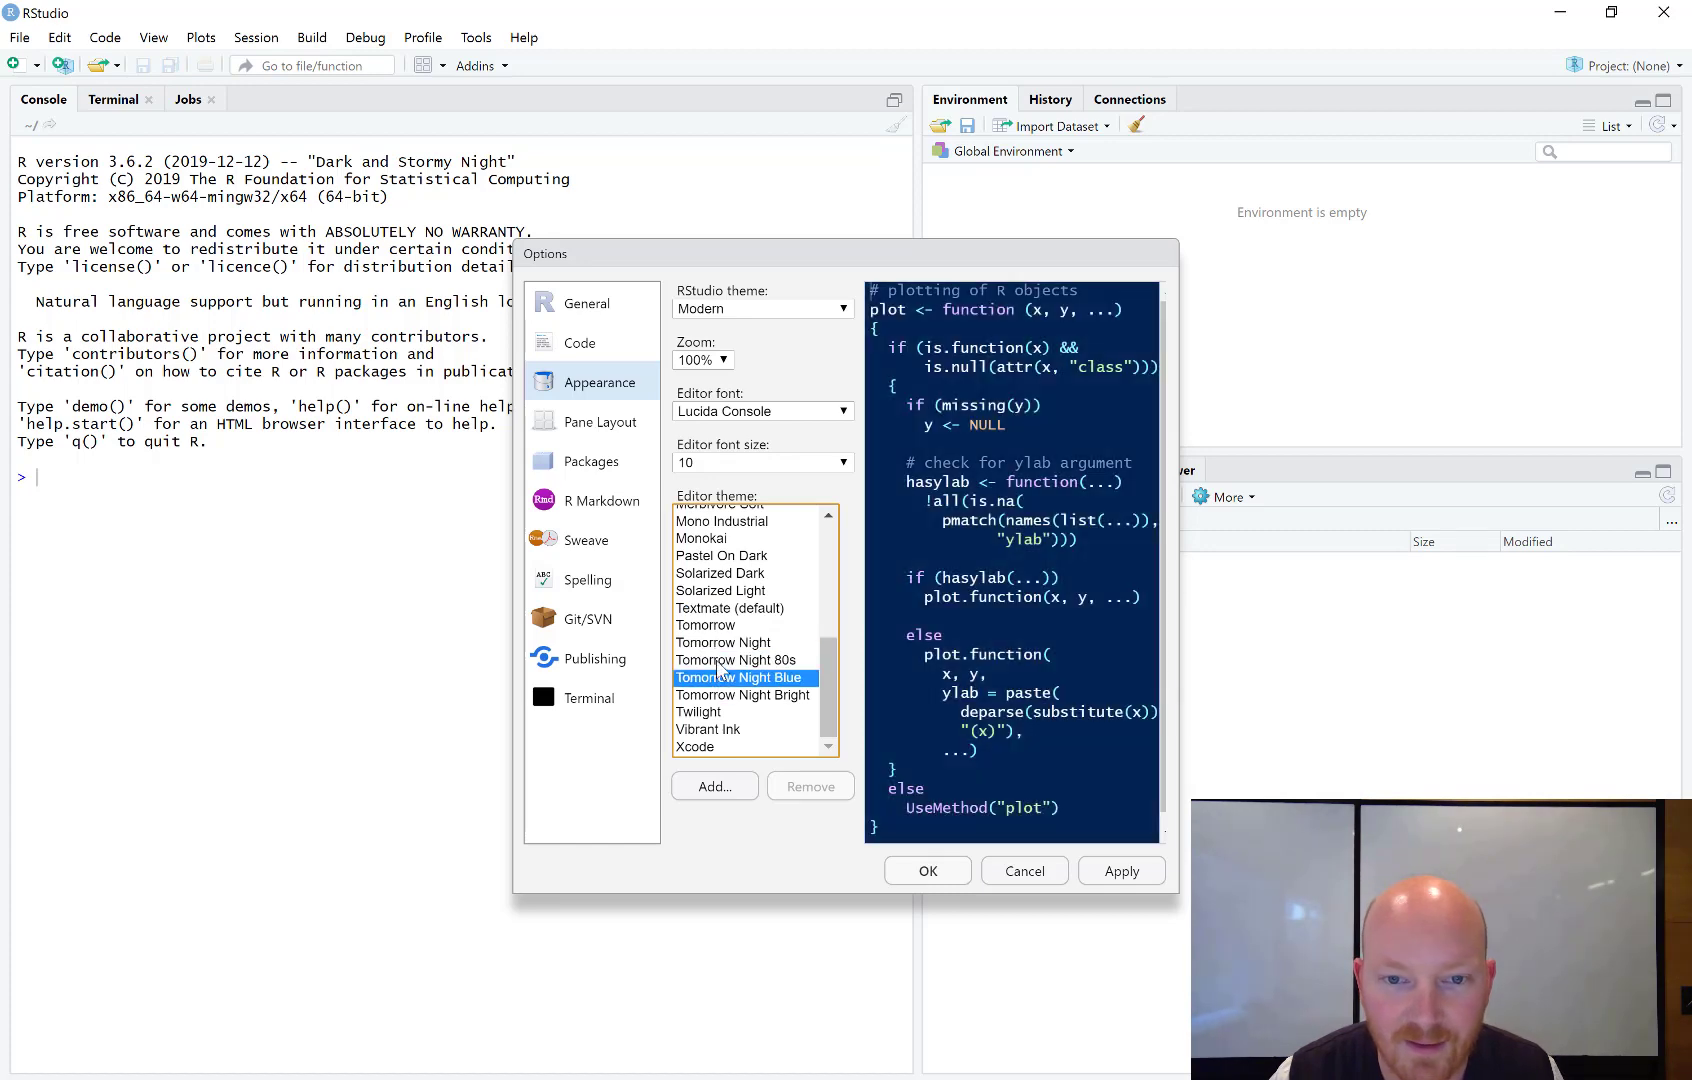
left_click(720, 661)
left_click(1120, 872)
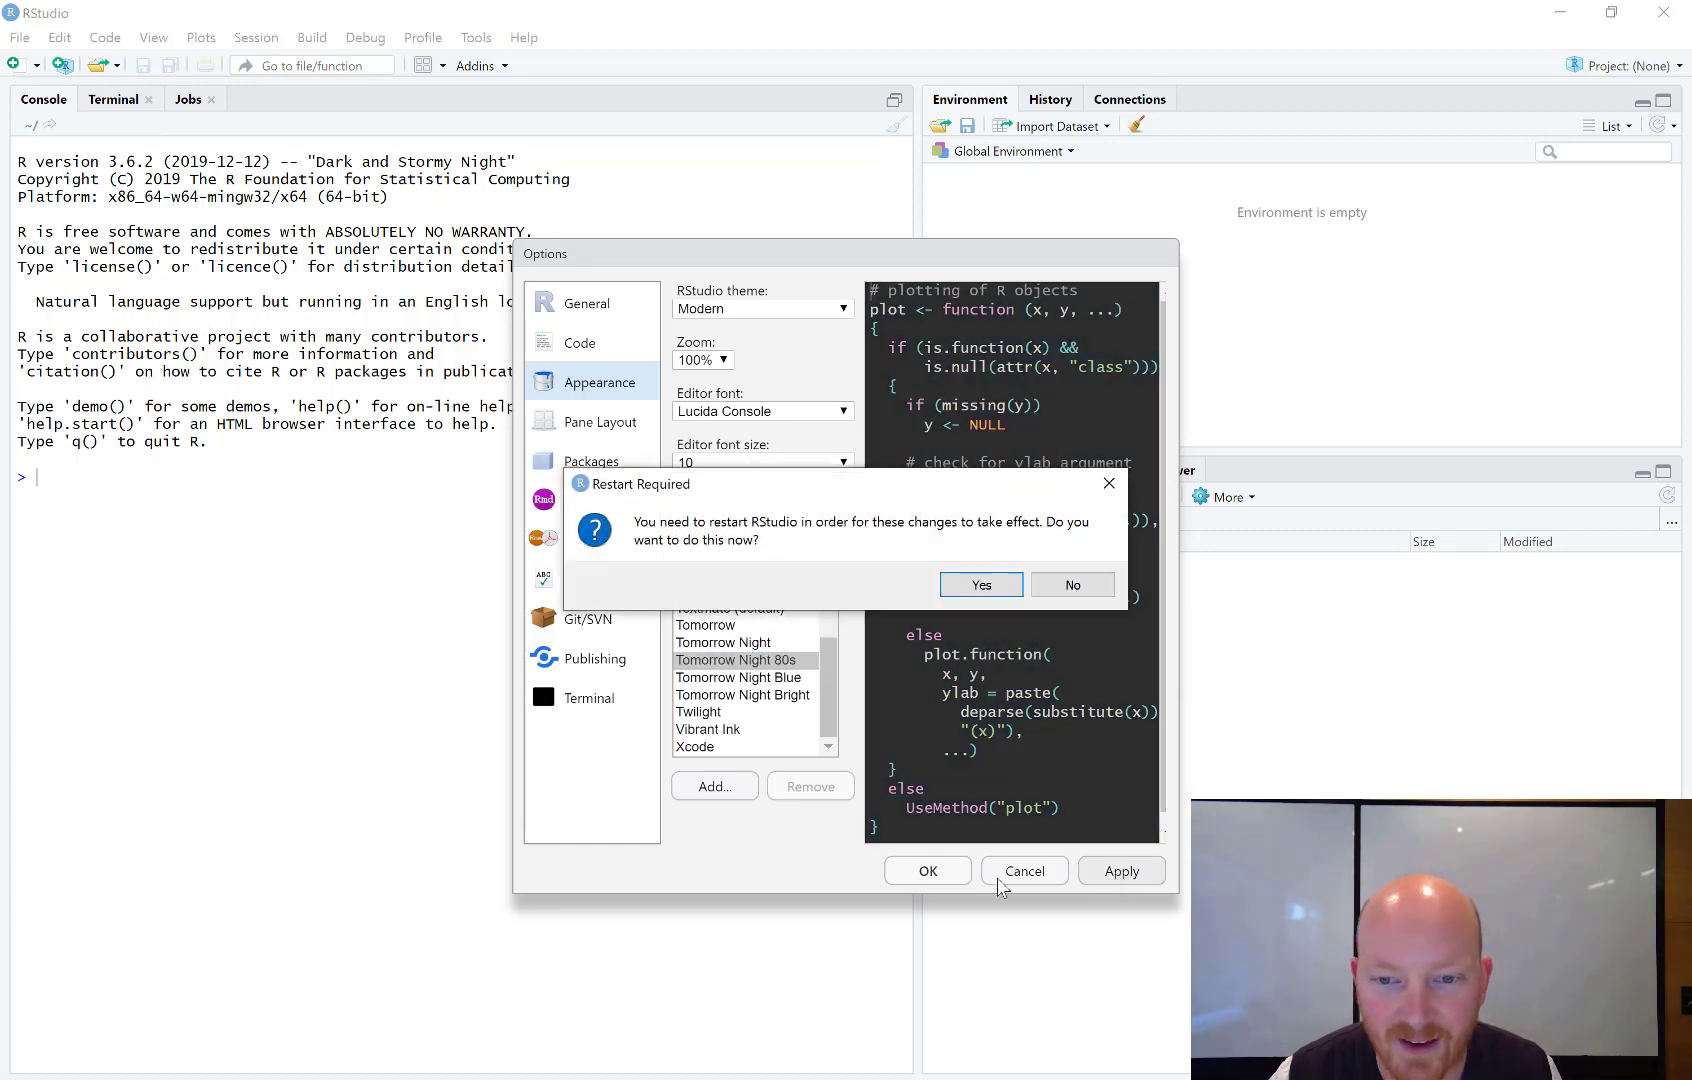
left_click(975, 585)
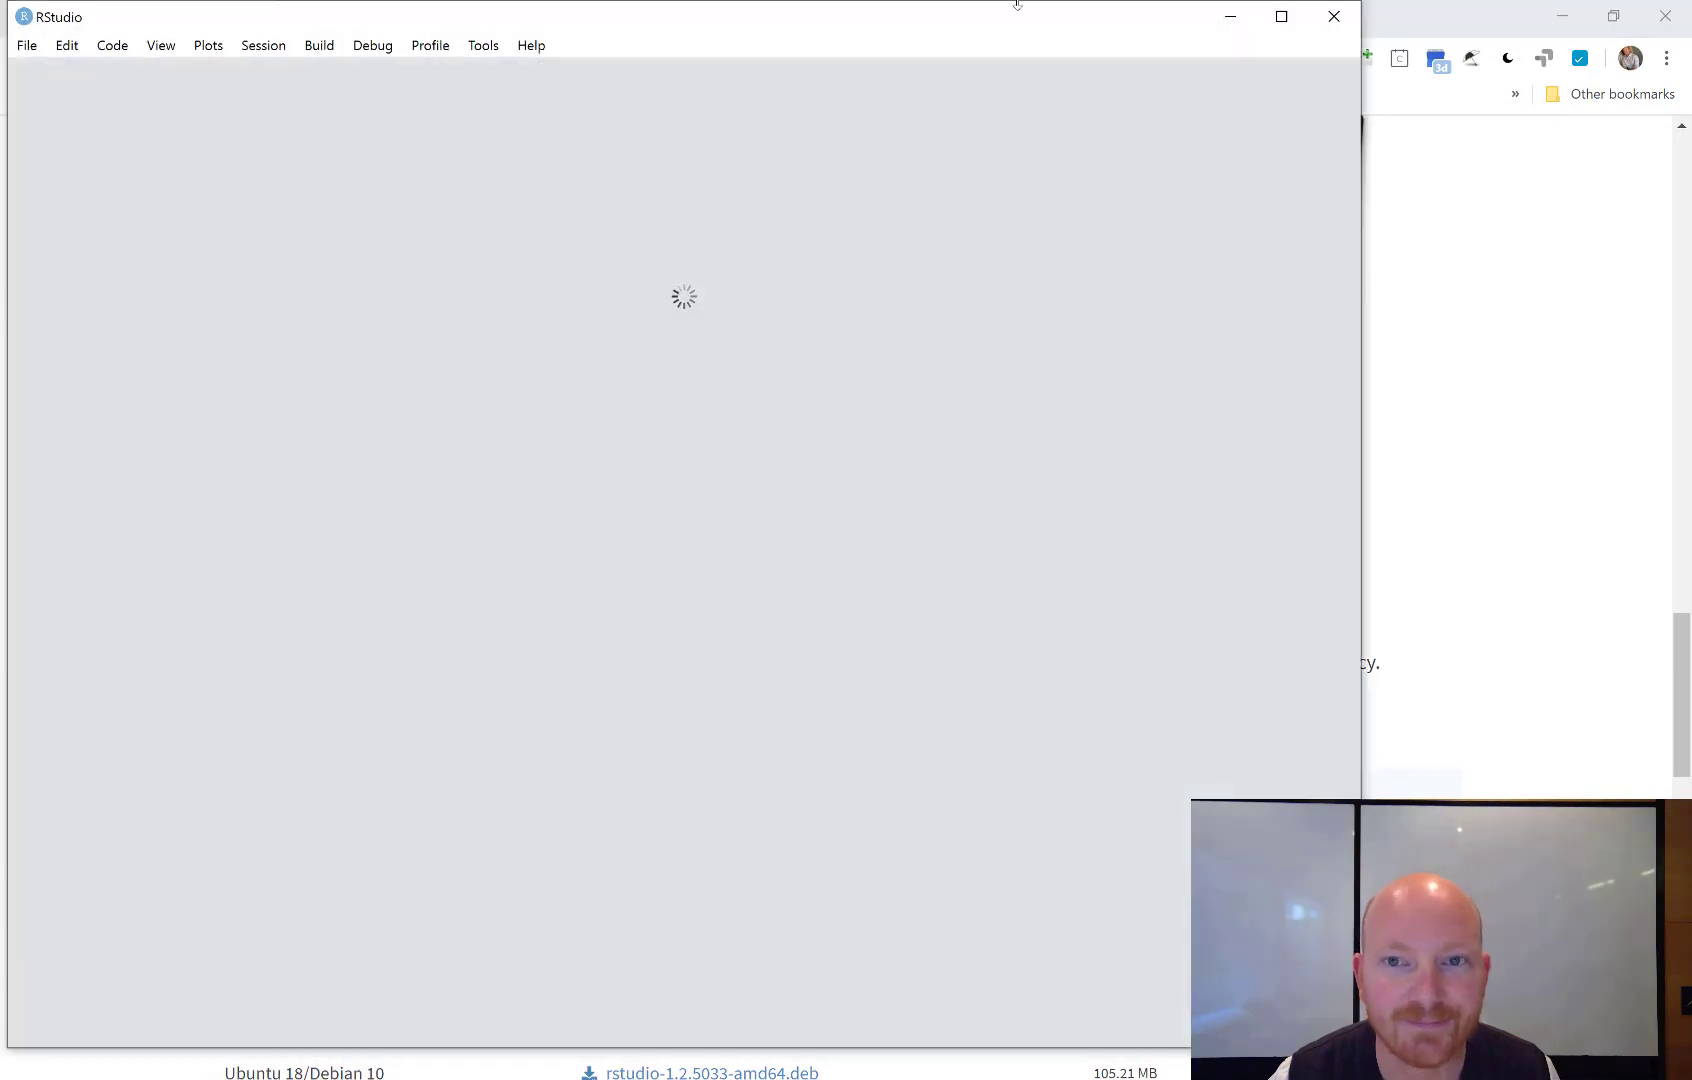
left_click(1281, 16)
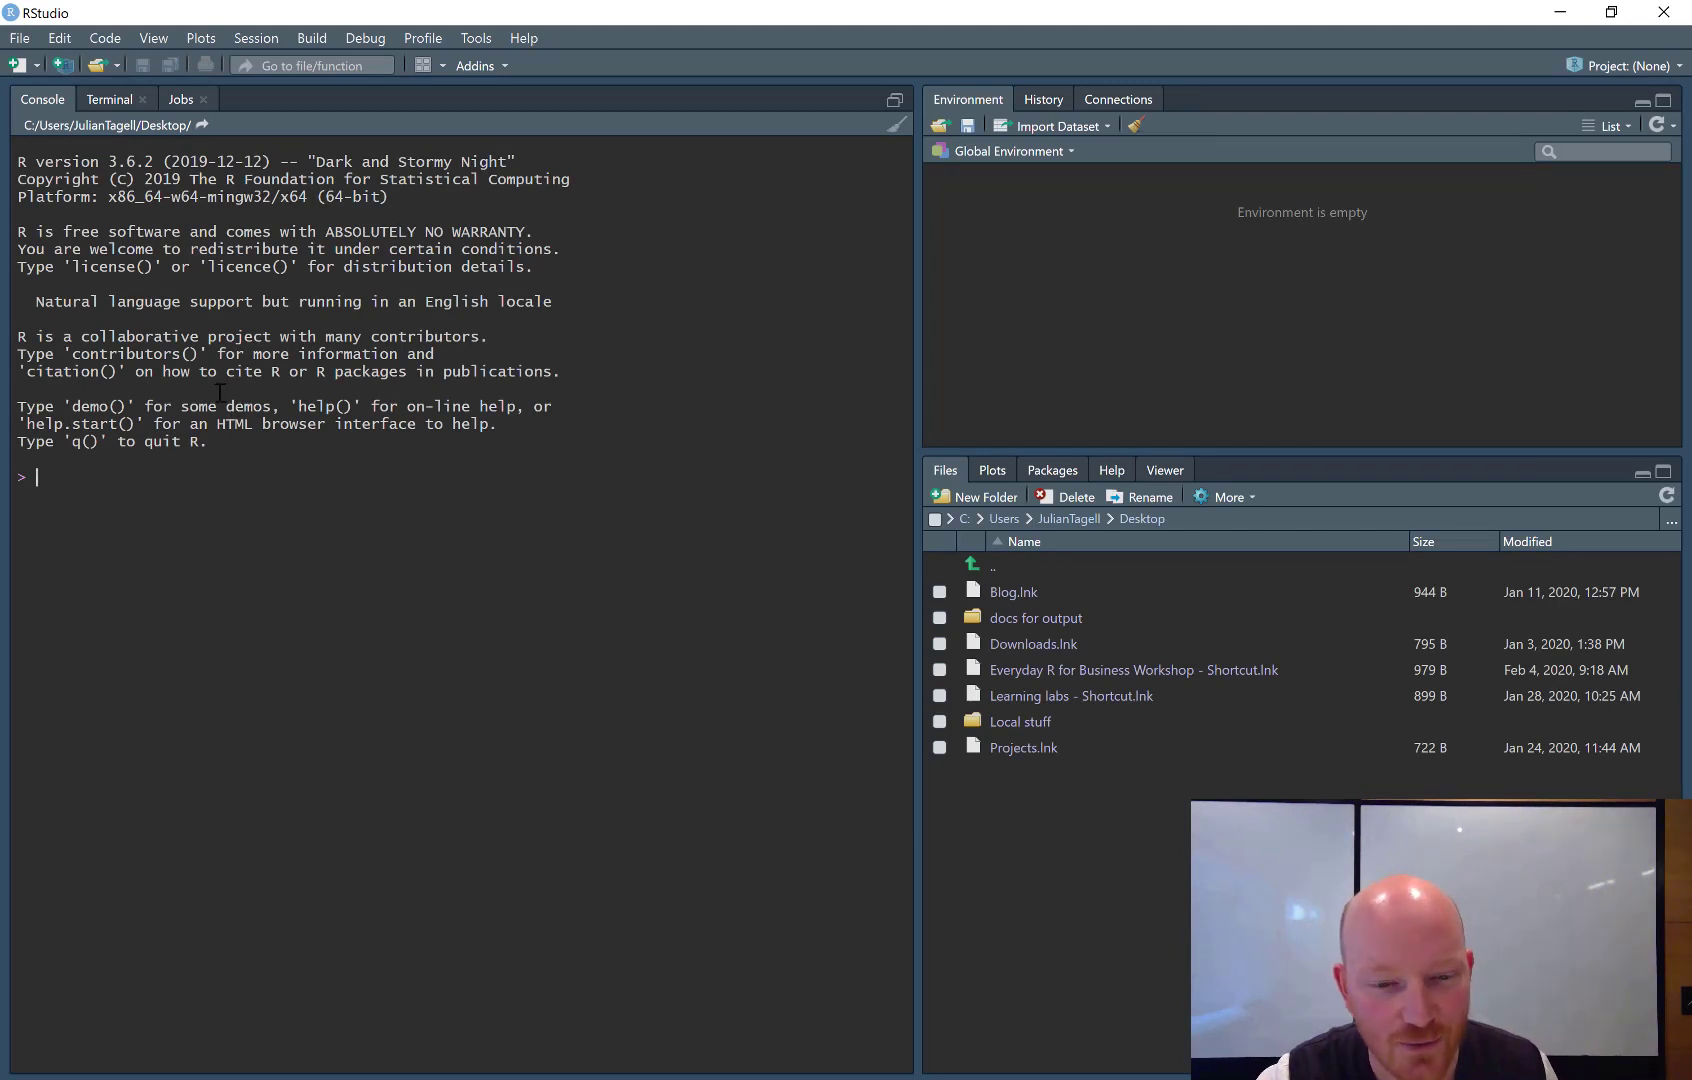
Create a new R Markdown document with PDF as the default output format, installing the required packages
left_click(19, 38)
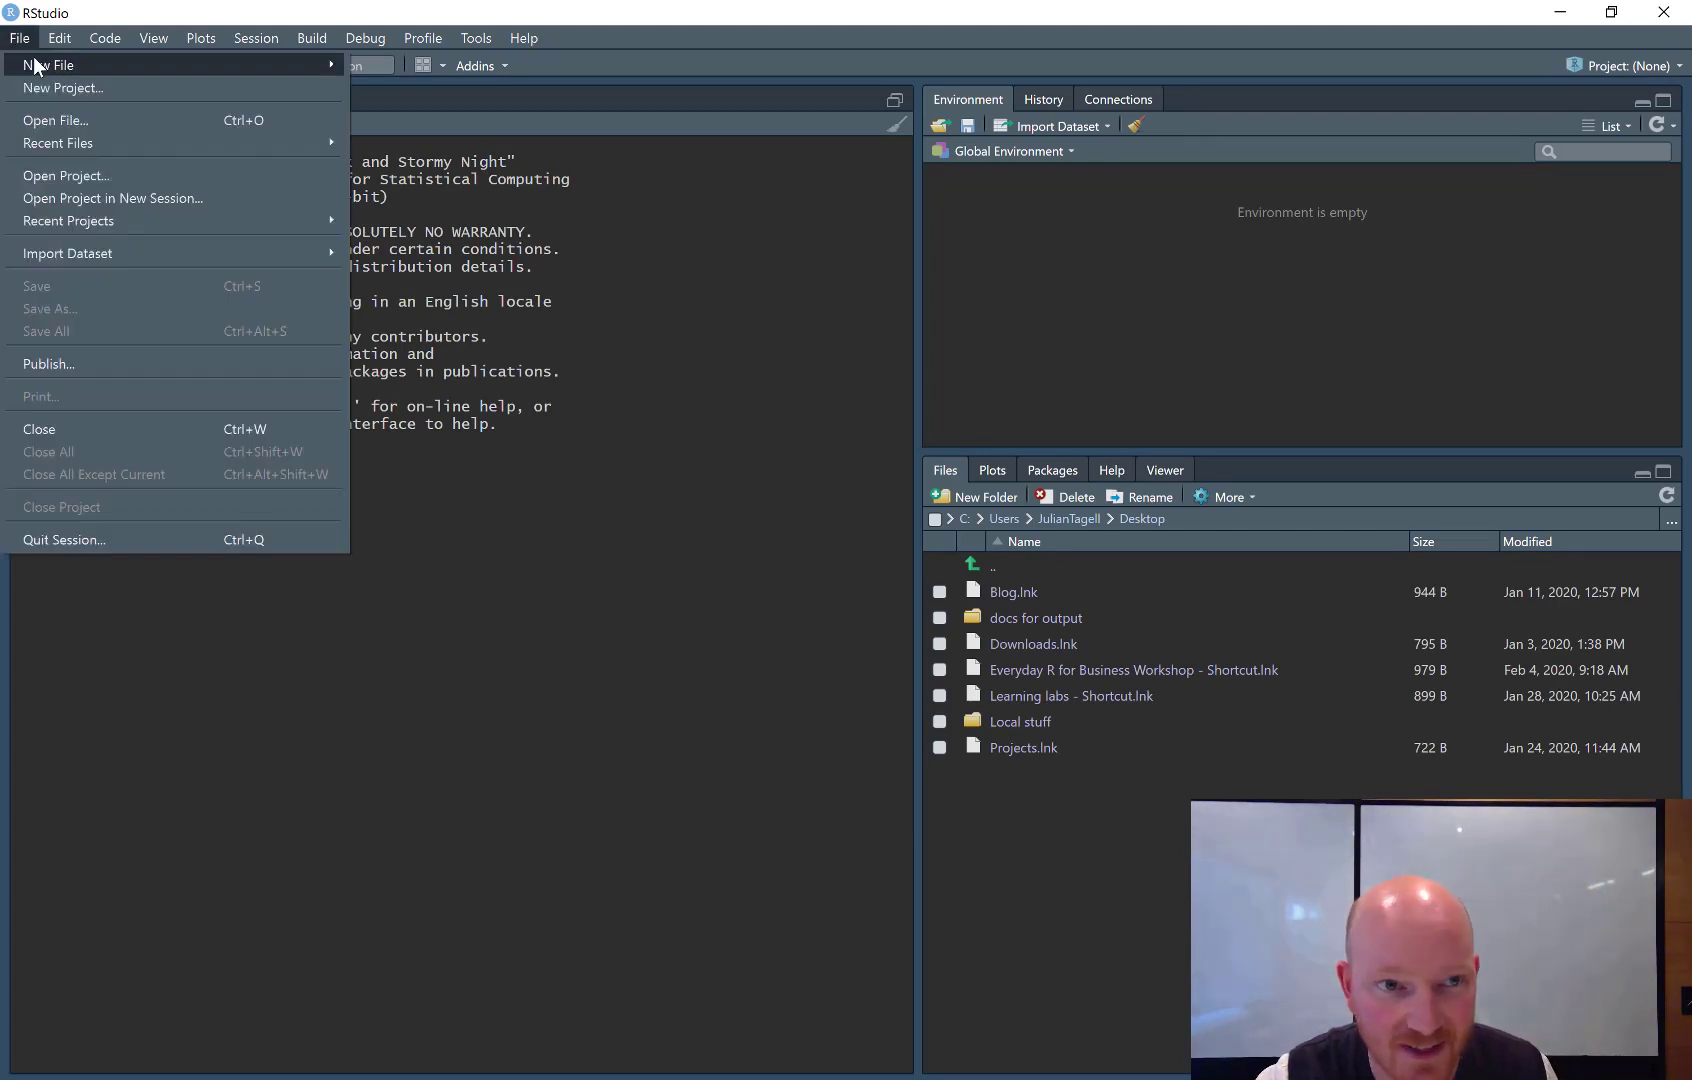
mouse_move(58, 68)
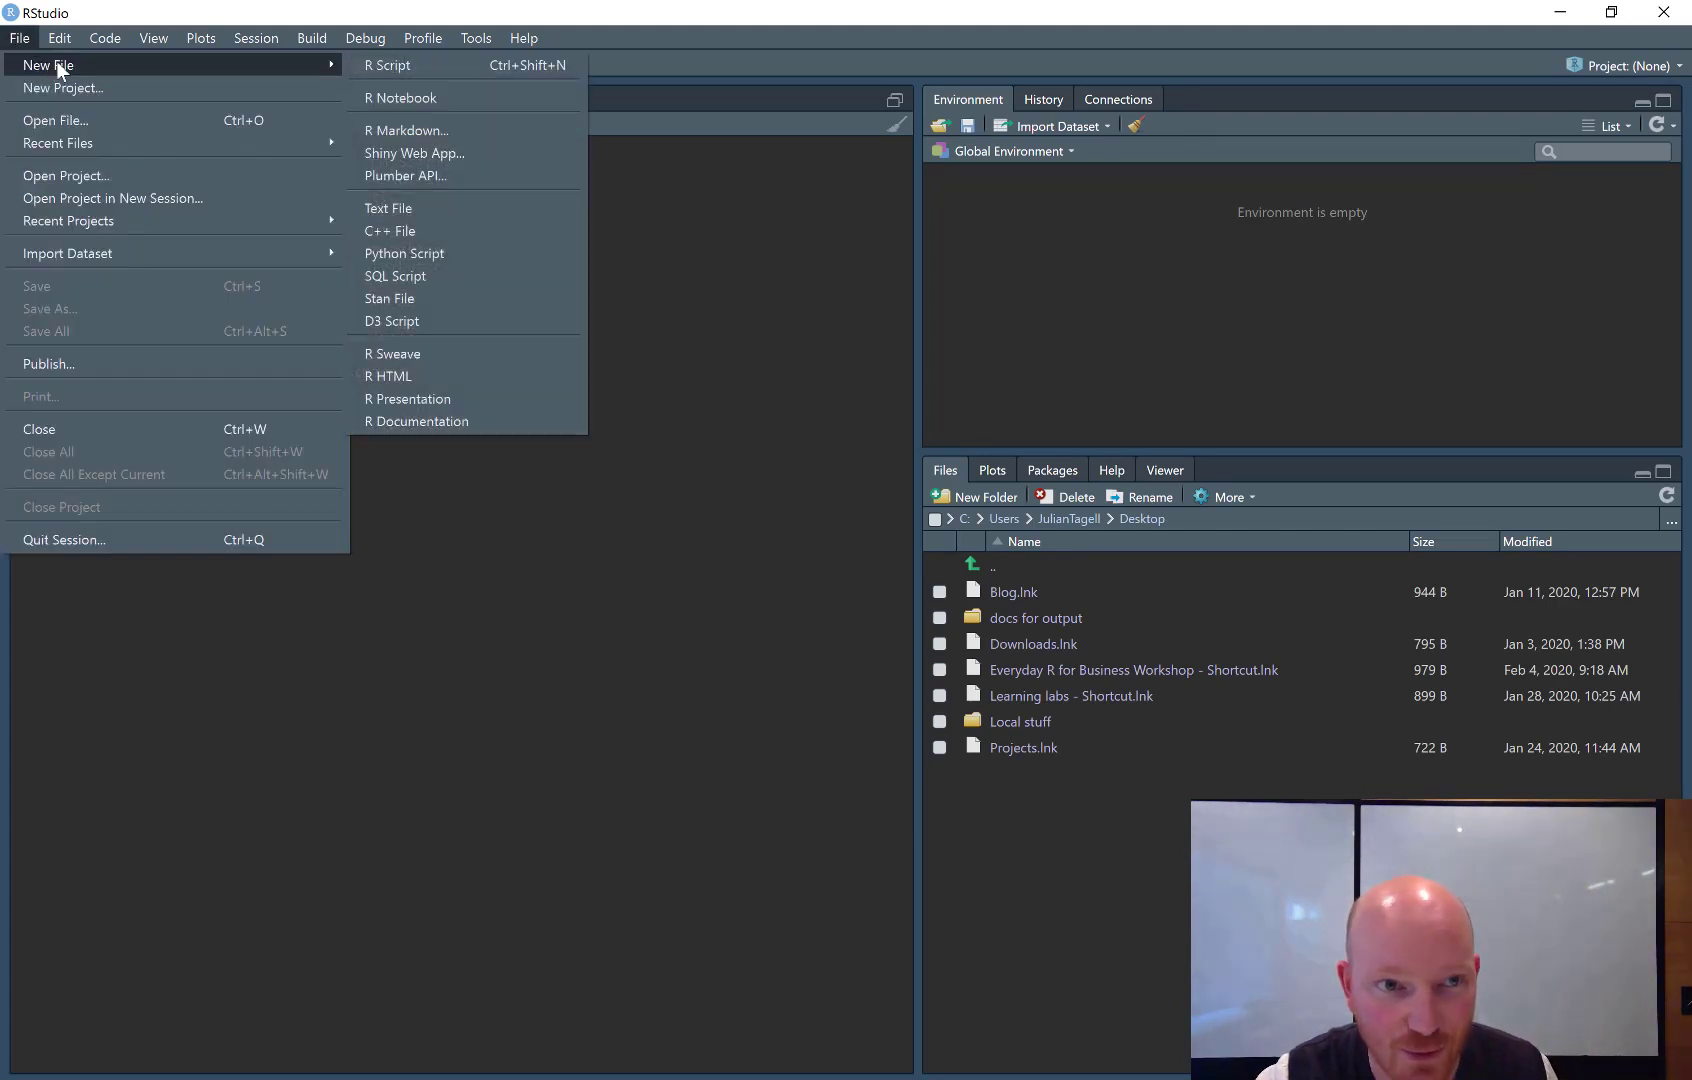
left_click(427, 130)
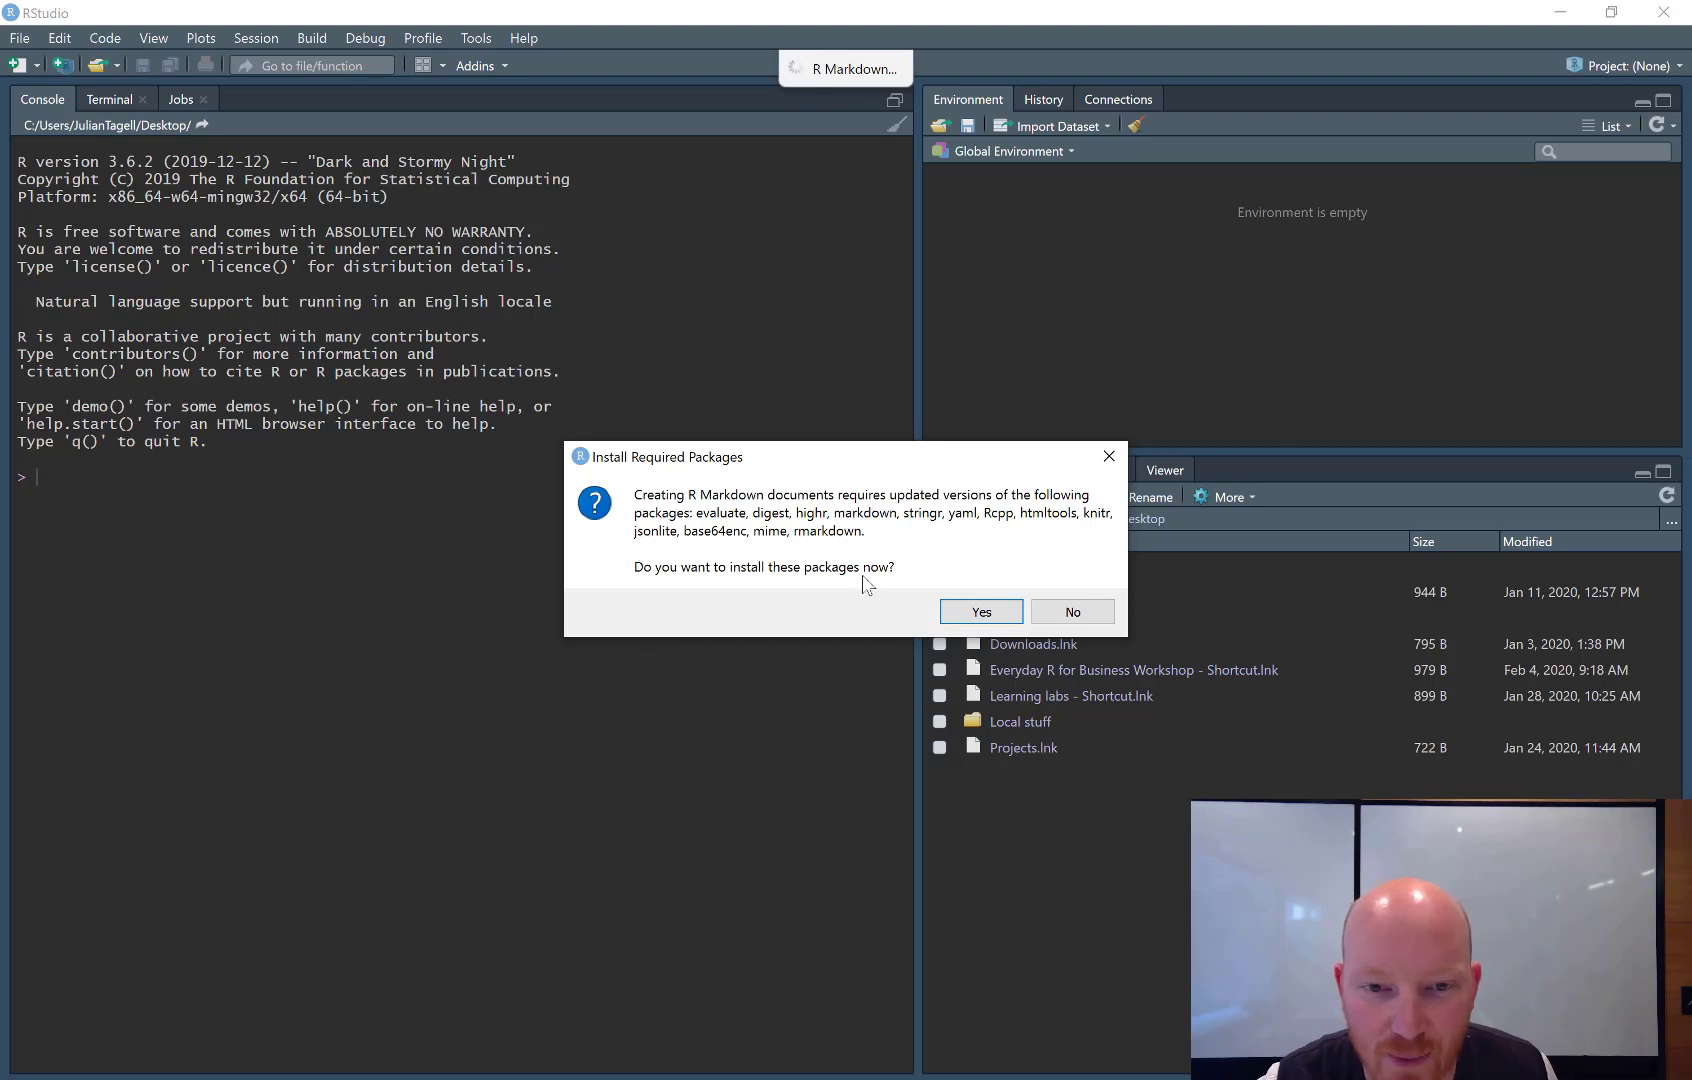
left_click(982, 614)
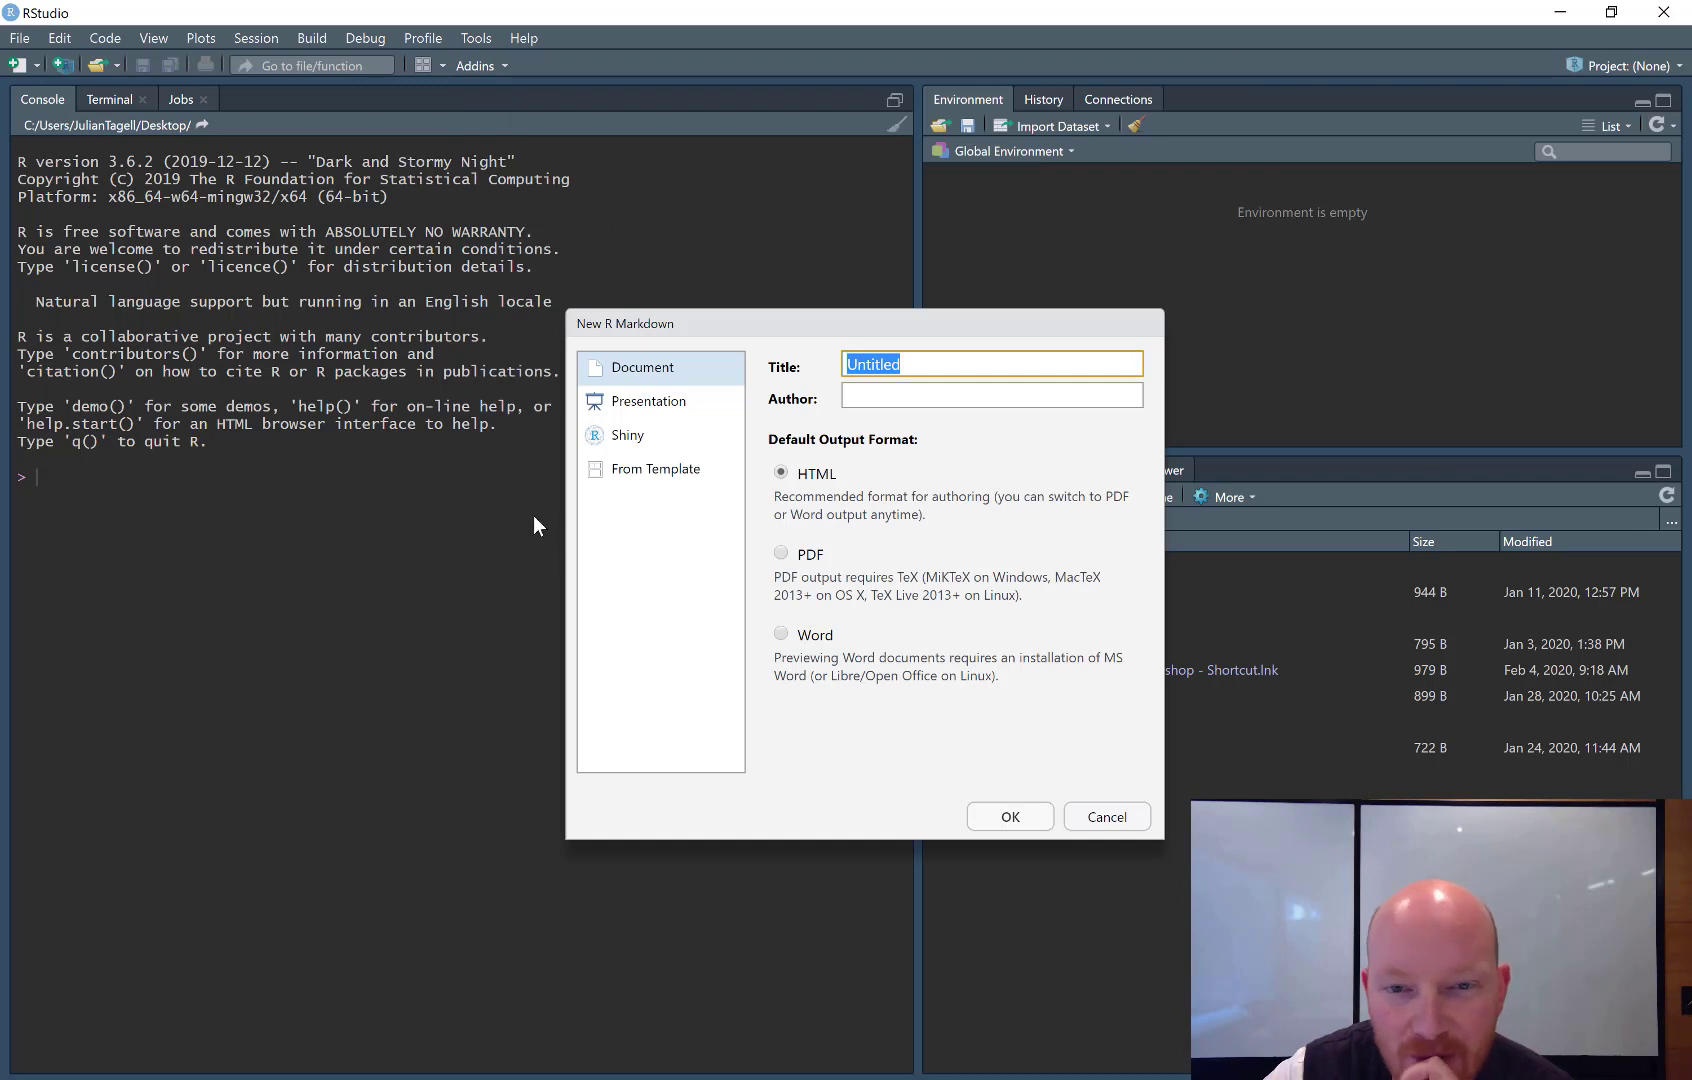
left_click(783, 560)
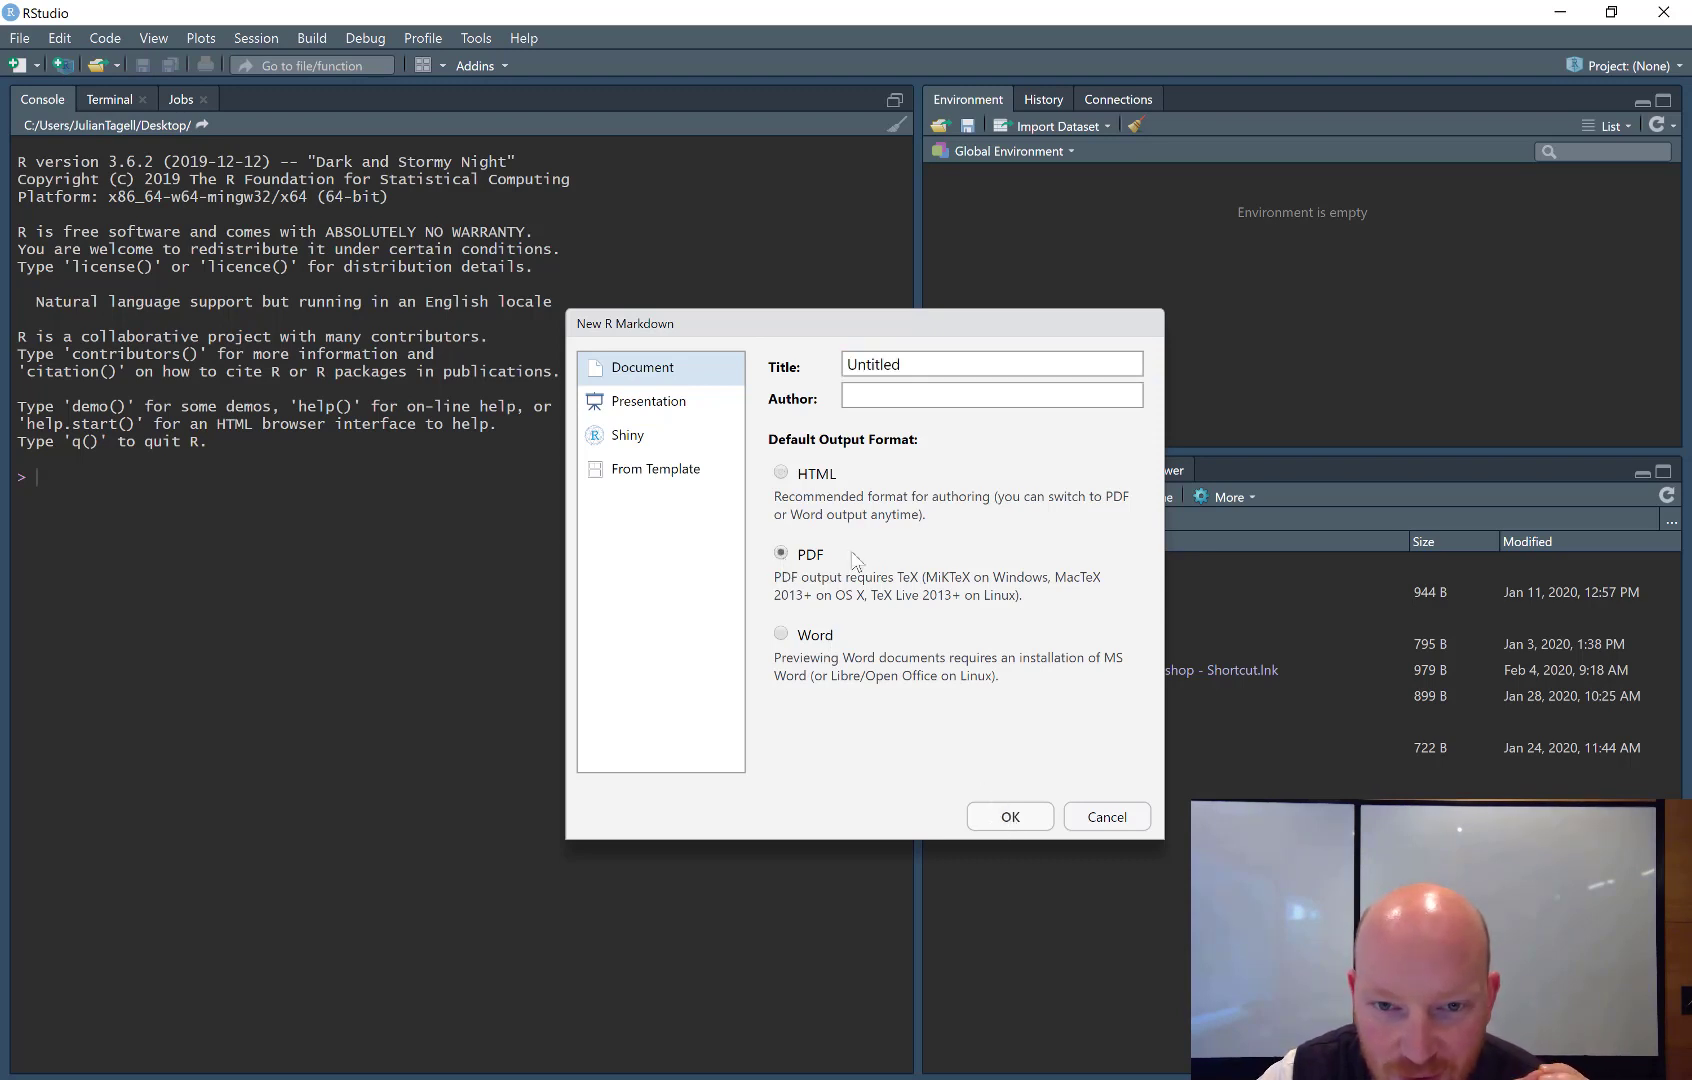
left_click(1002, 820)
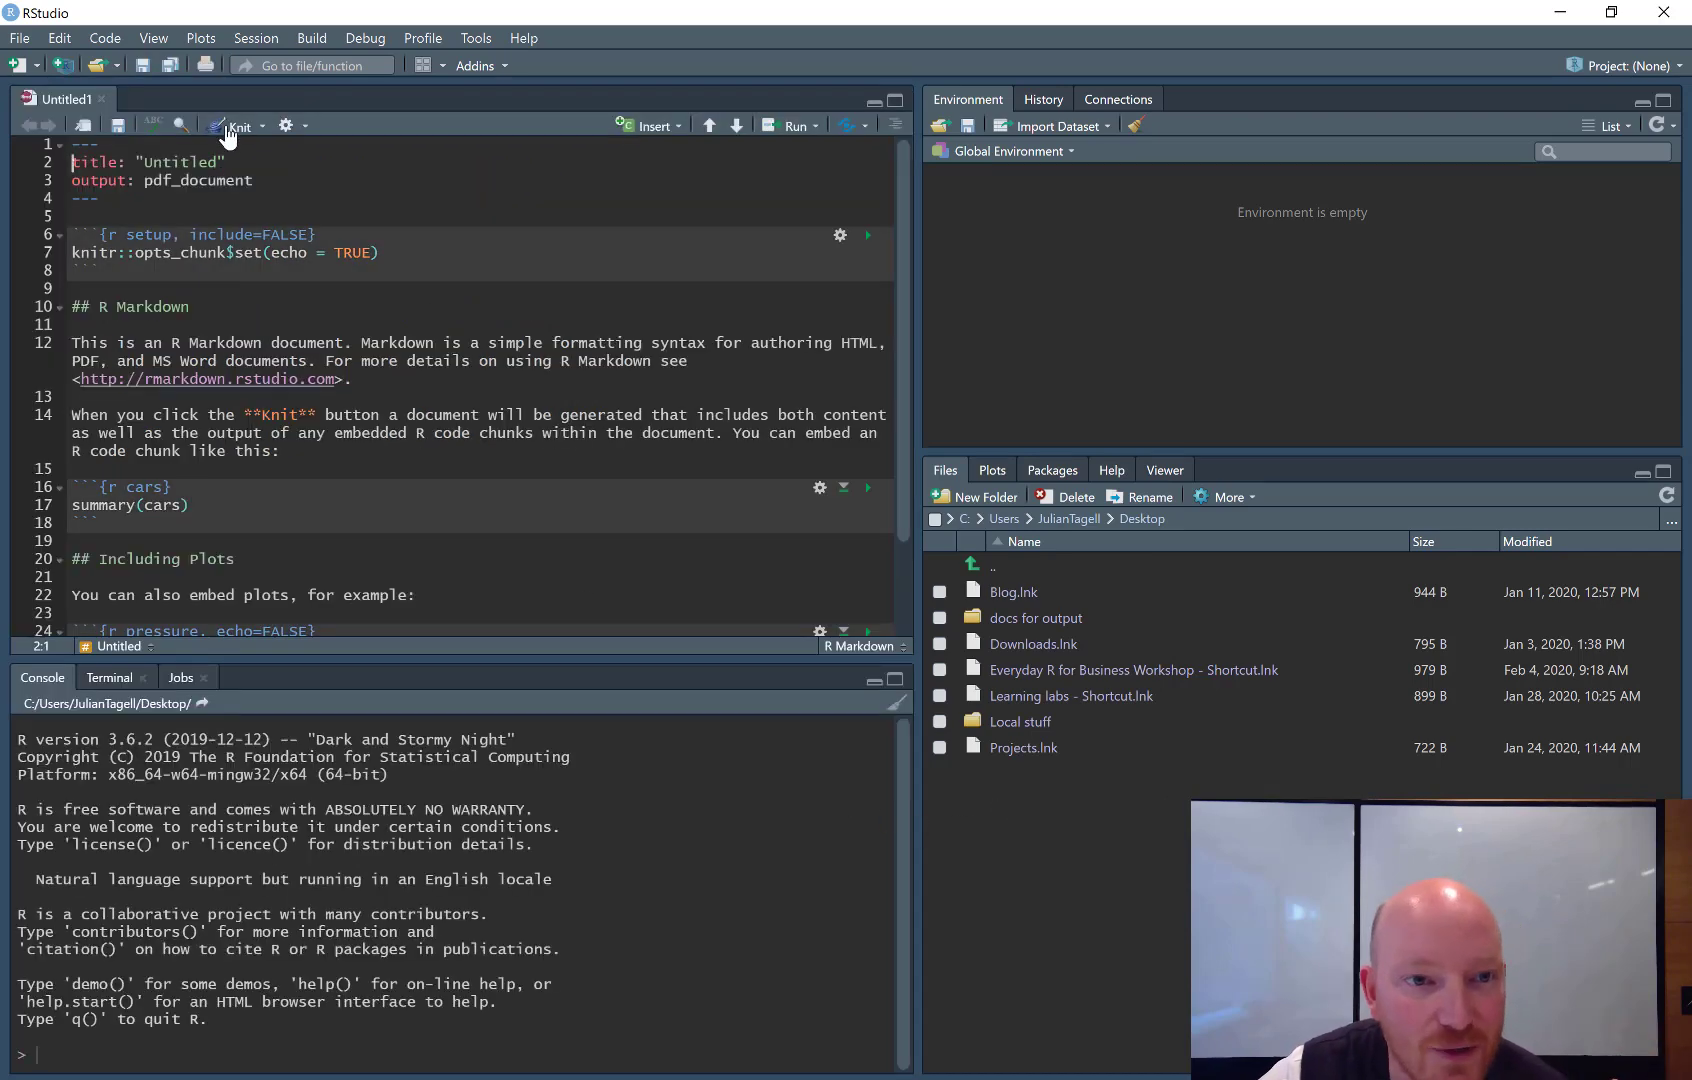
Knit the document, saving it as test on the Desktop, and copy the MiKTeX web address from the output
left_click(227, 136)
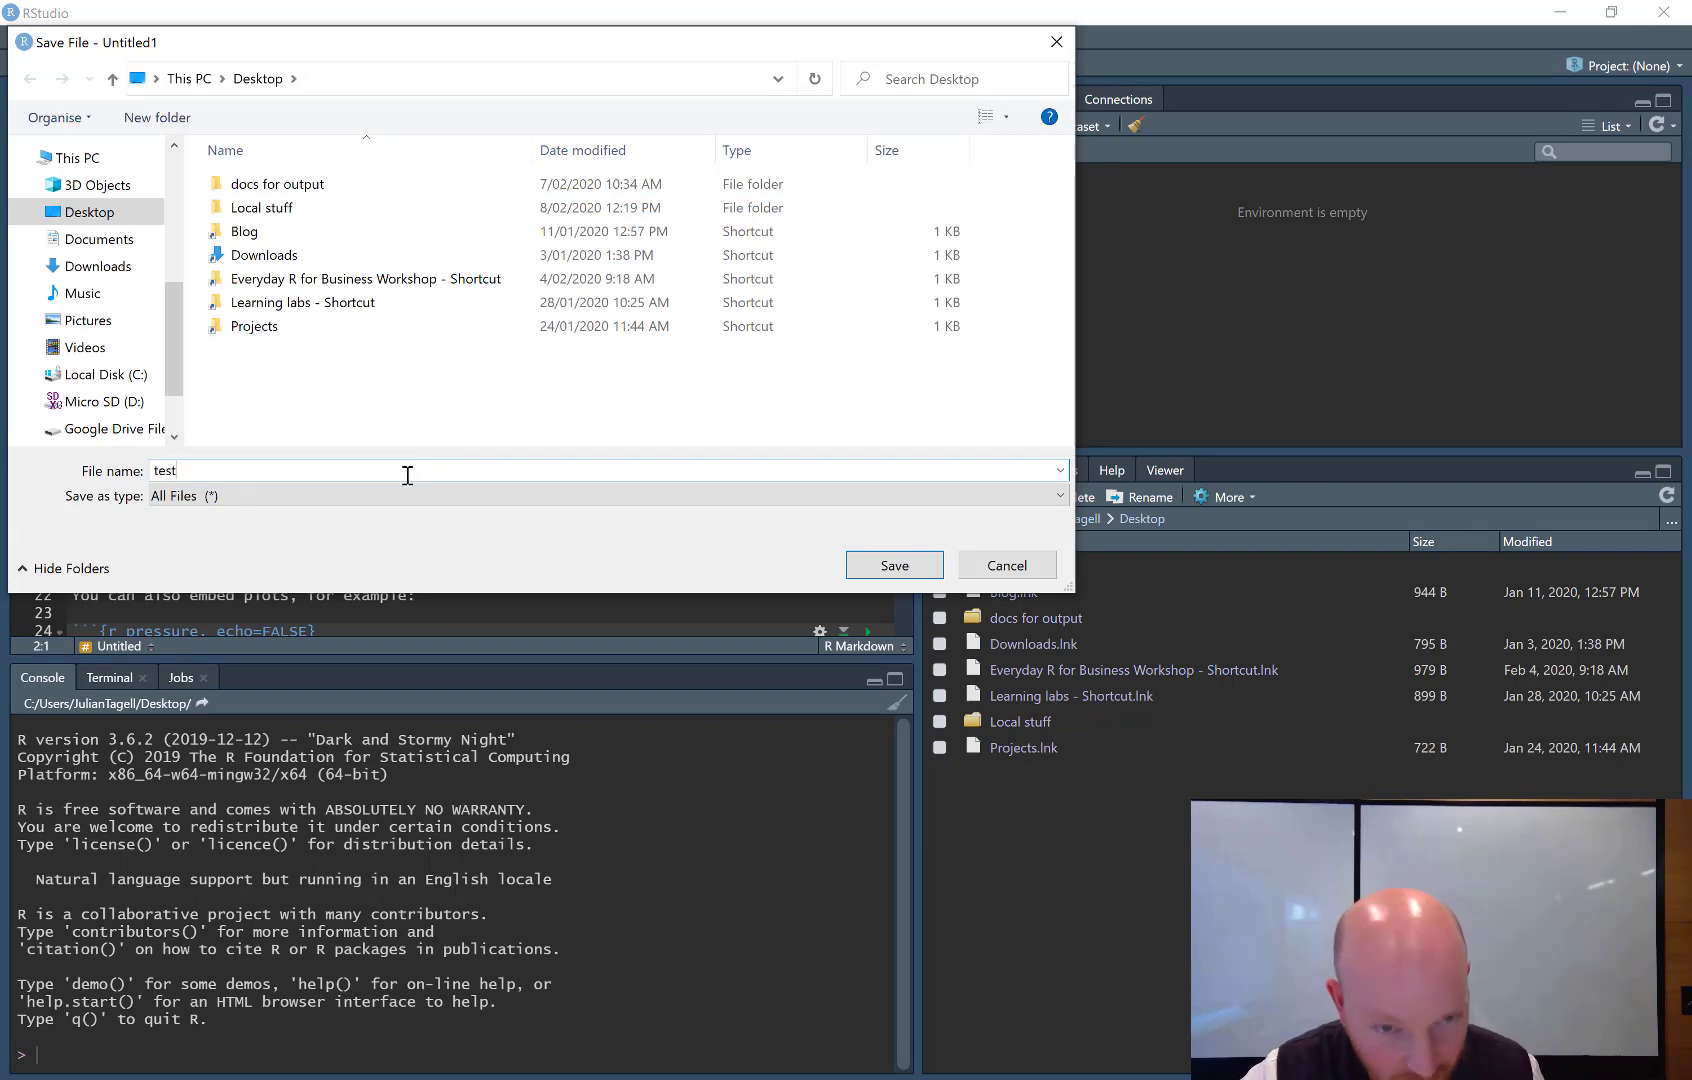
left_click(895, 565)
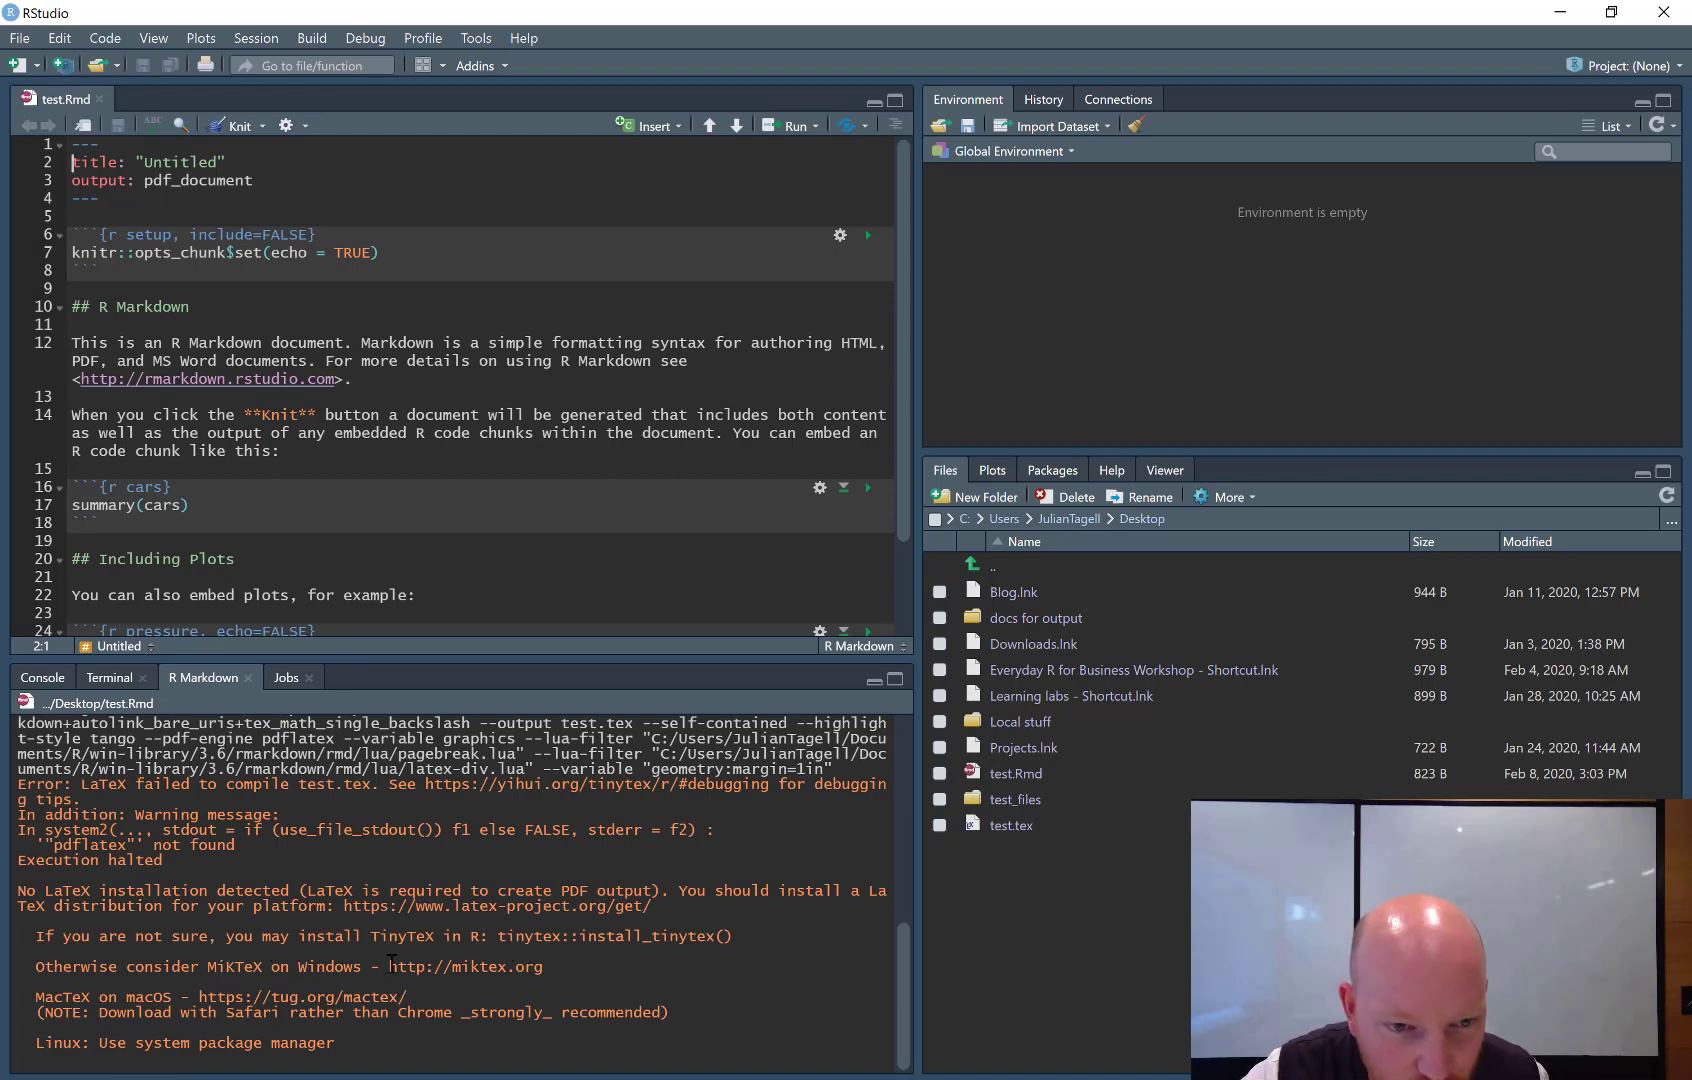
left_click_drag(389, 966, 541, 966)
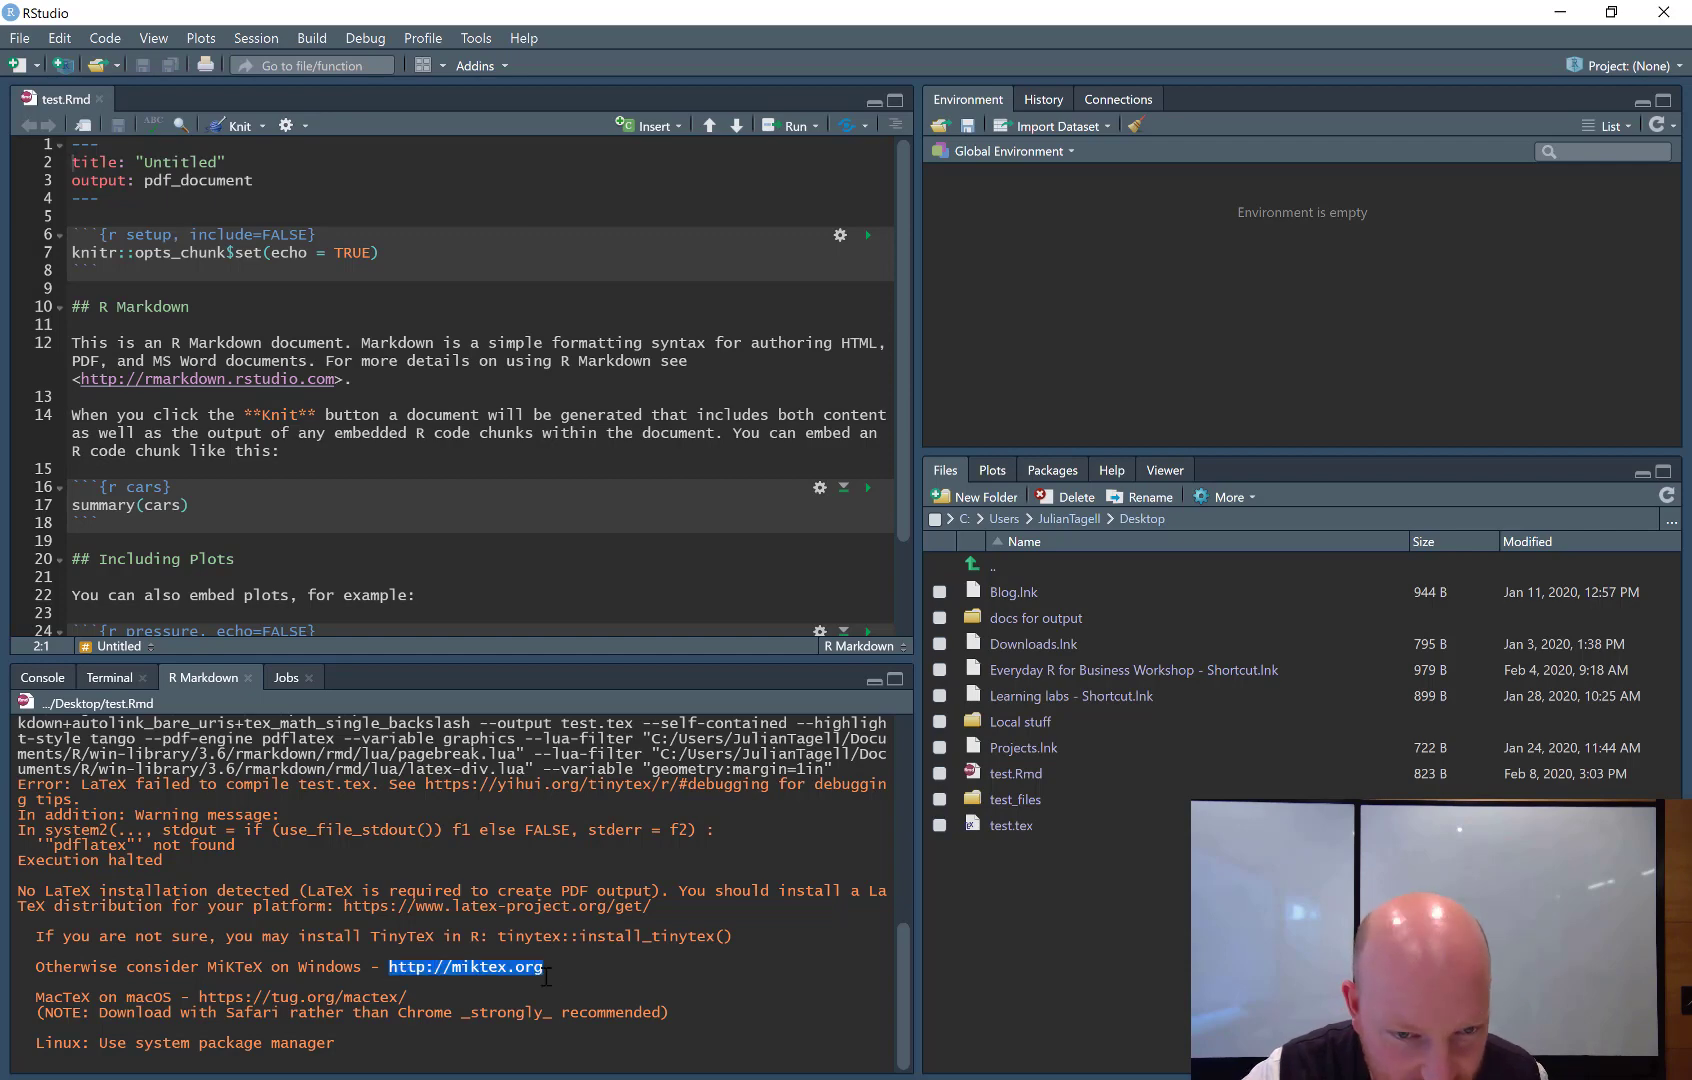
key("ctrl+c")
Switch to Chrome, open miktex.org from the copied address and download the Windows installer
key("alt+Tab")
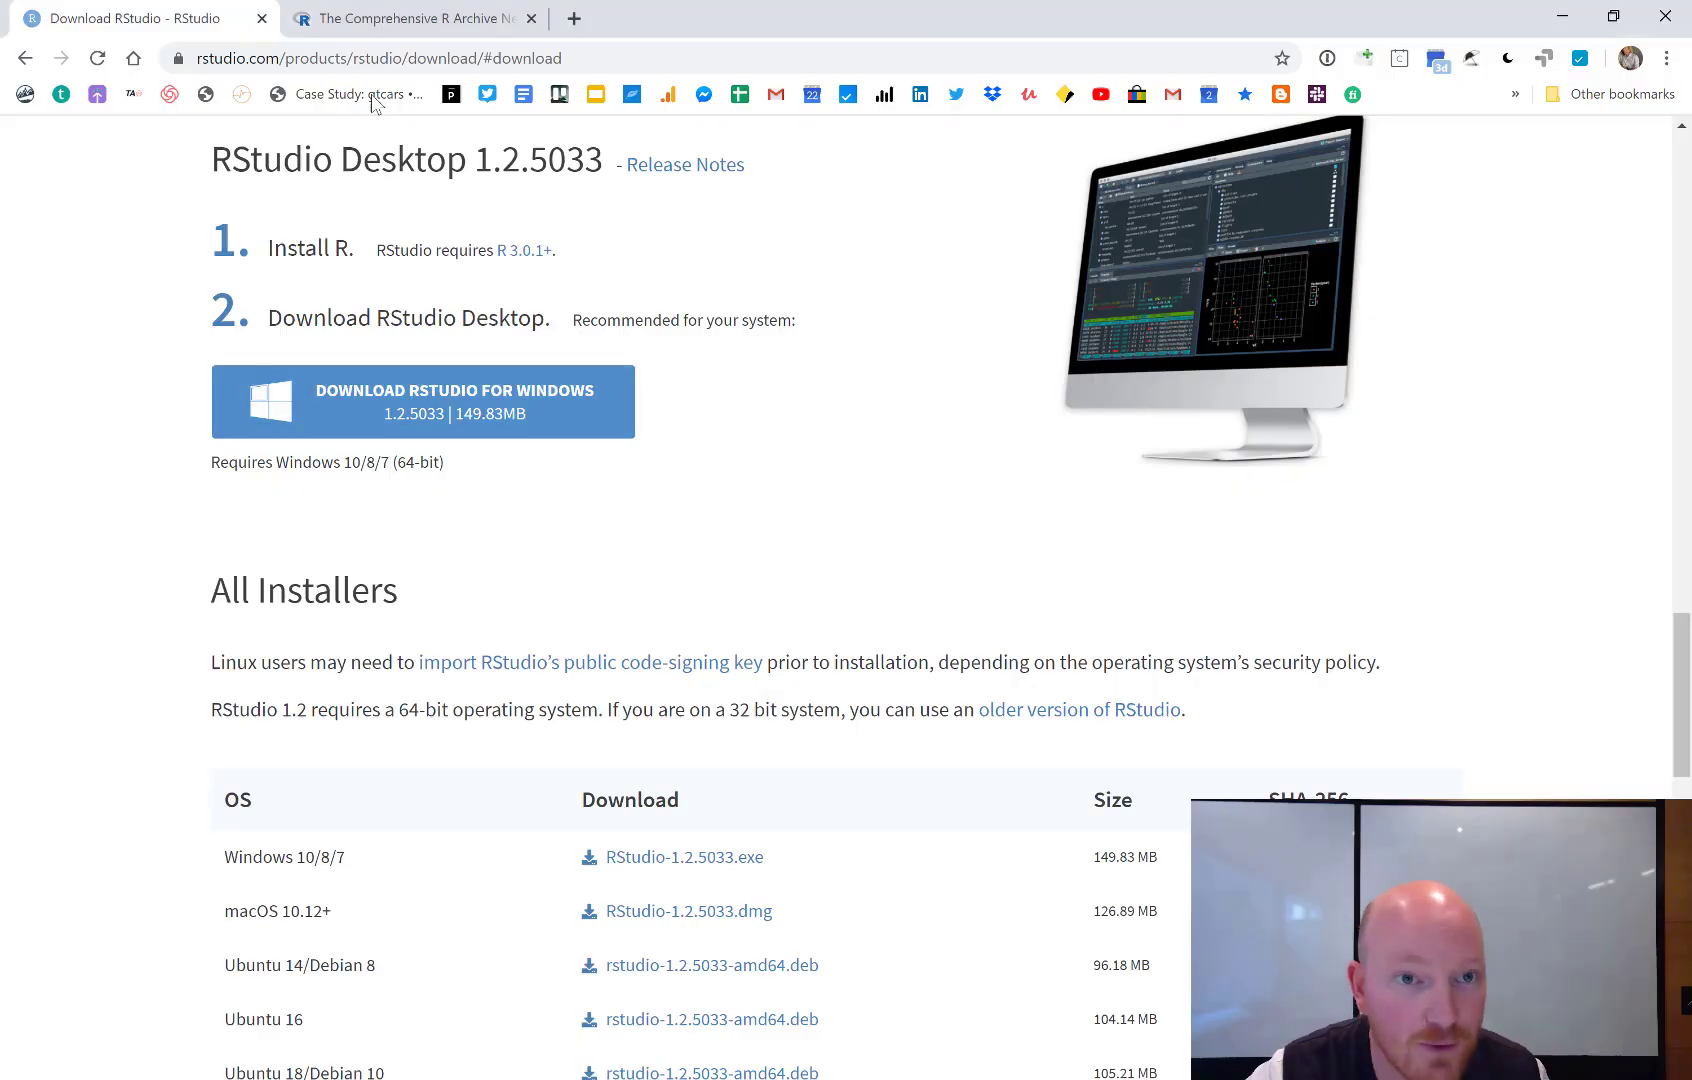
left_click(391, 59)
key("ctrl+v")
key("Return")
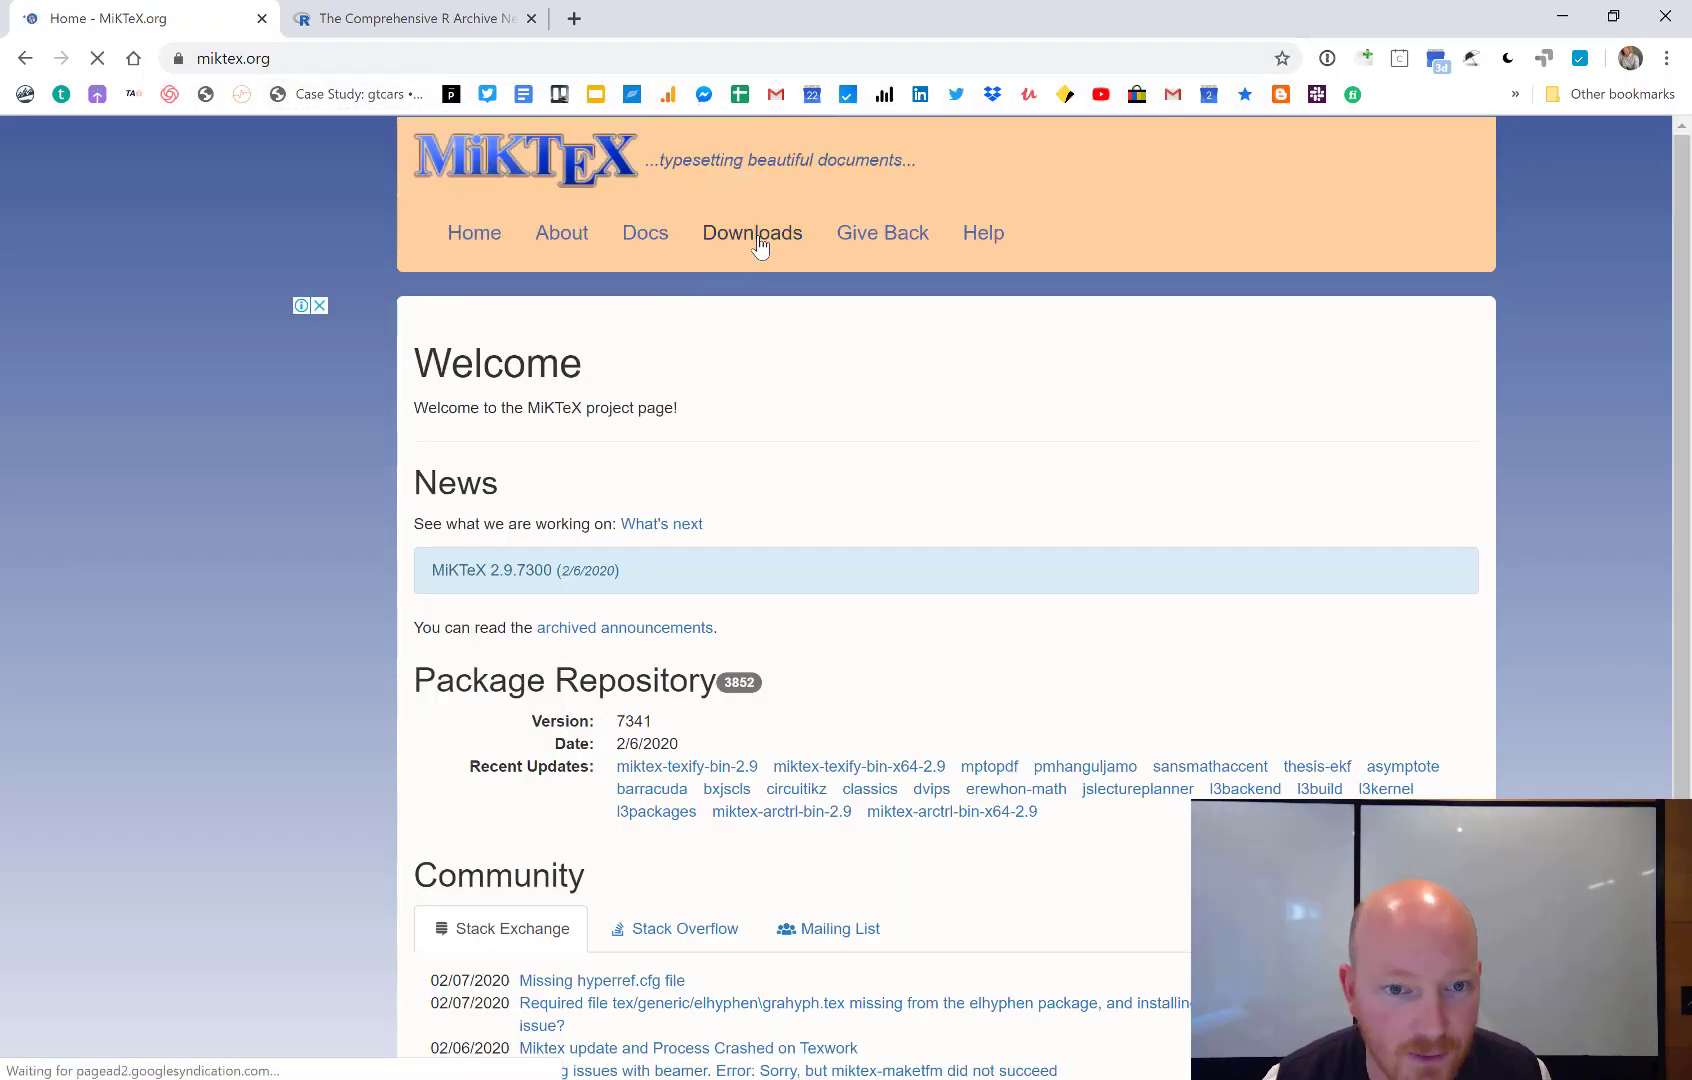
left_click(759, 238)
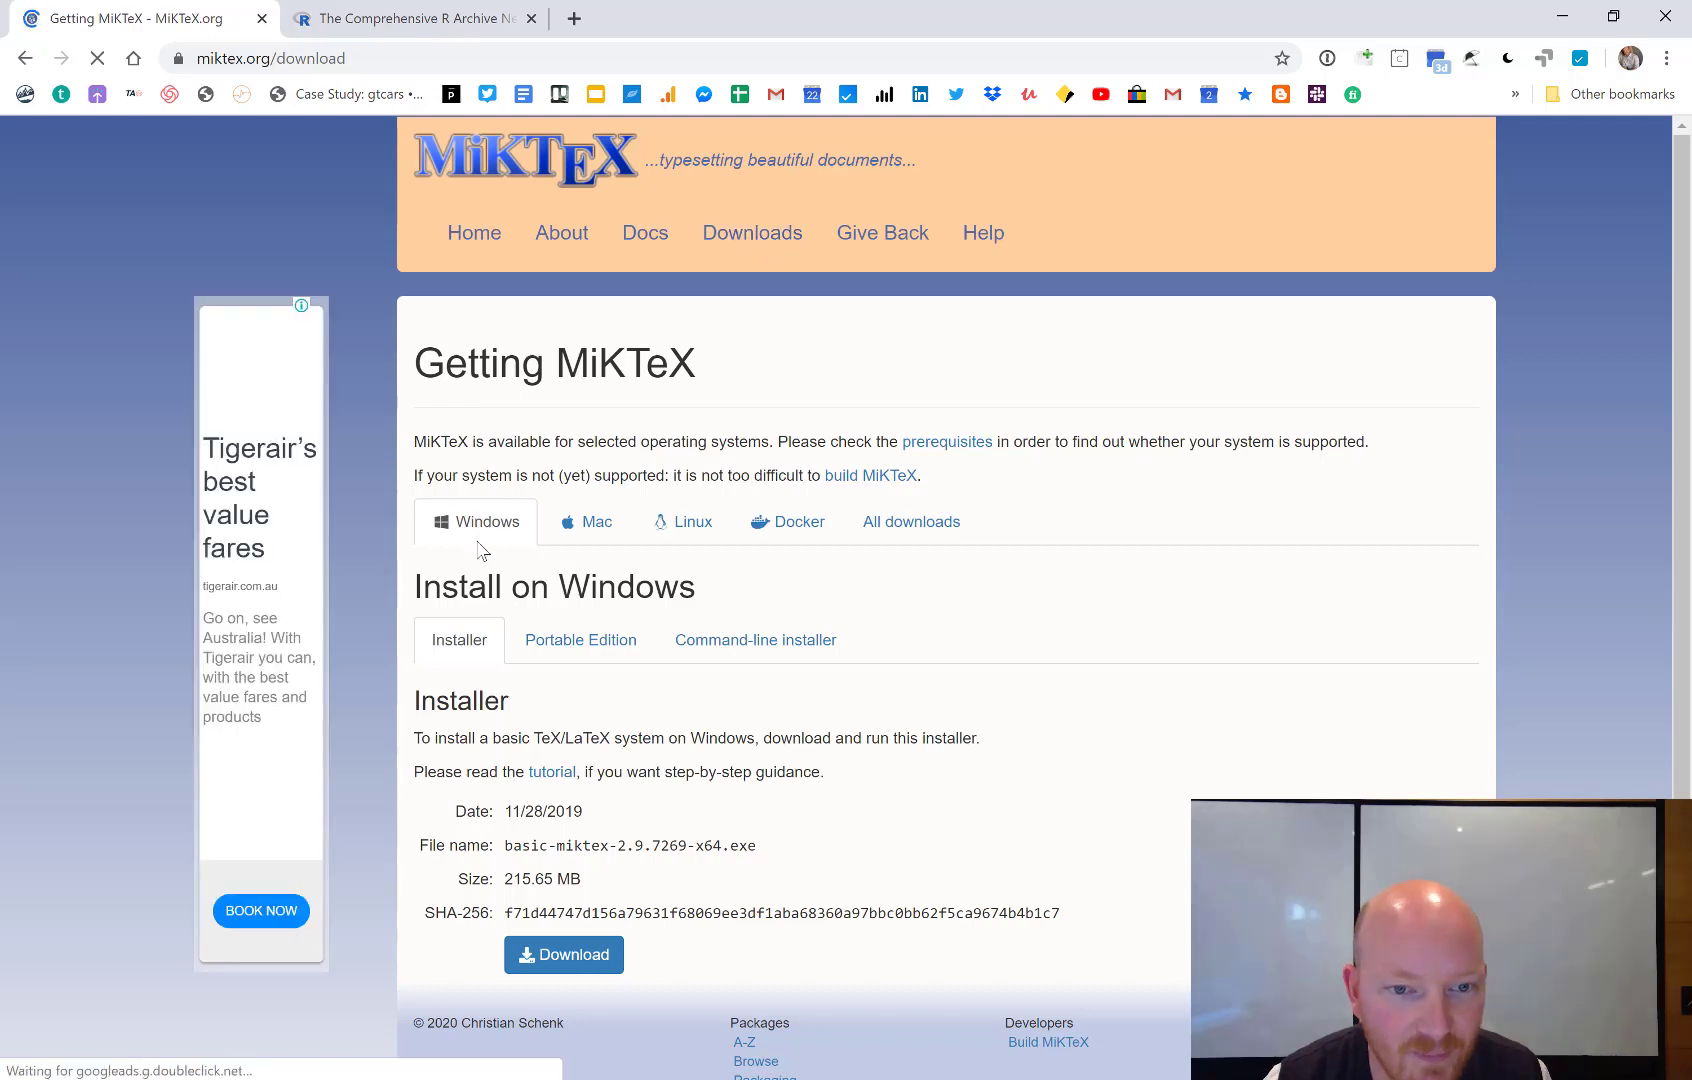
left_click(578, 952)
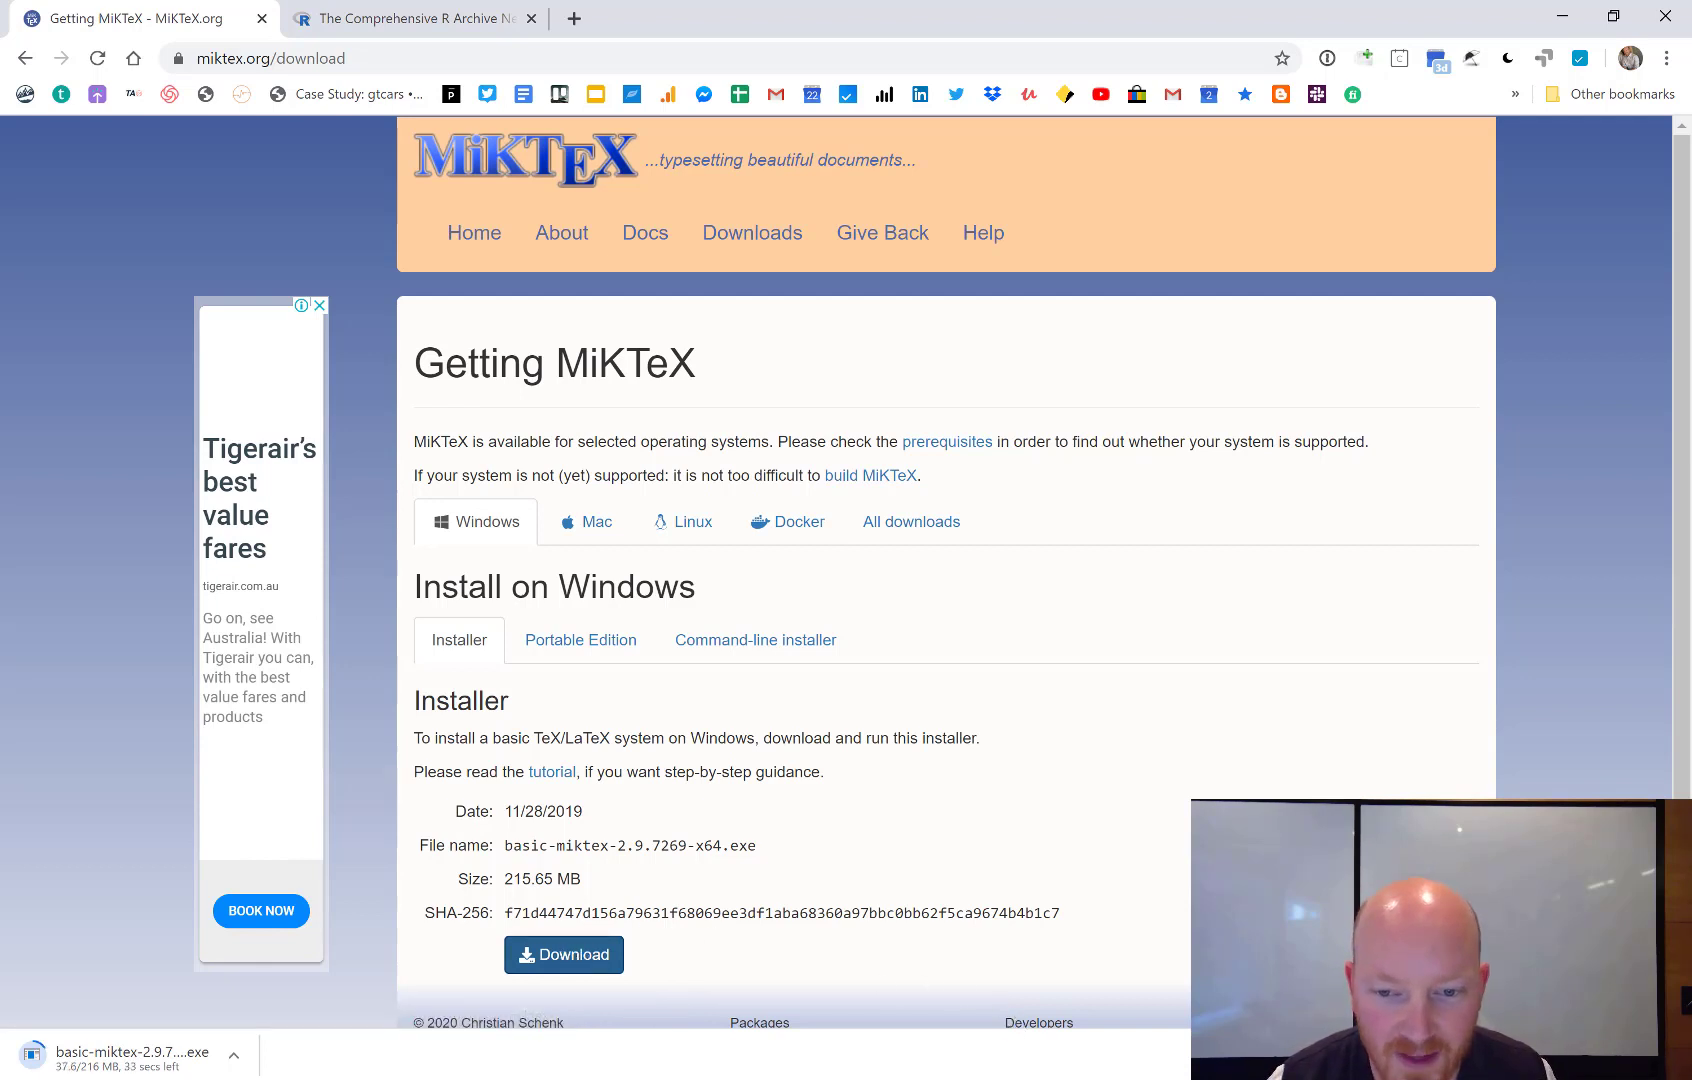
Close RStudio and minimize the browser to reach the Windows desktop
key("alt+Tab")
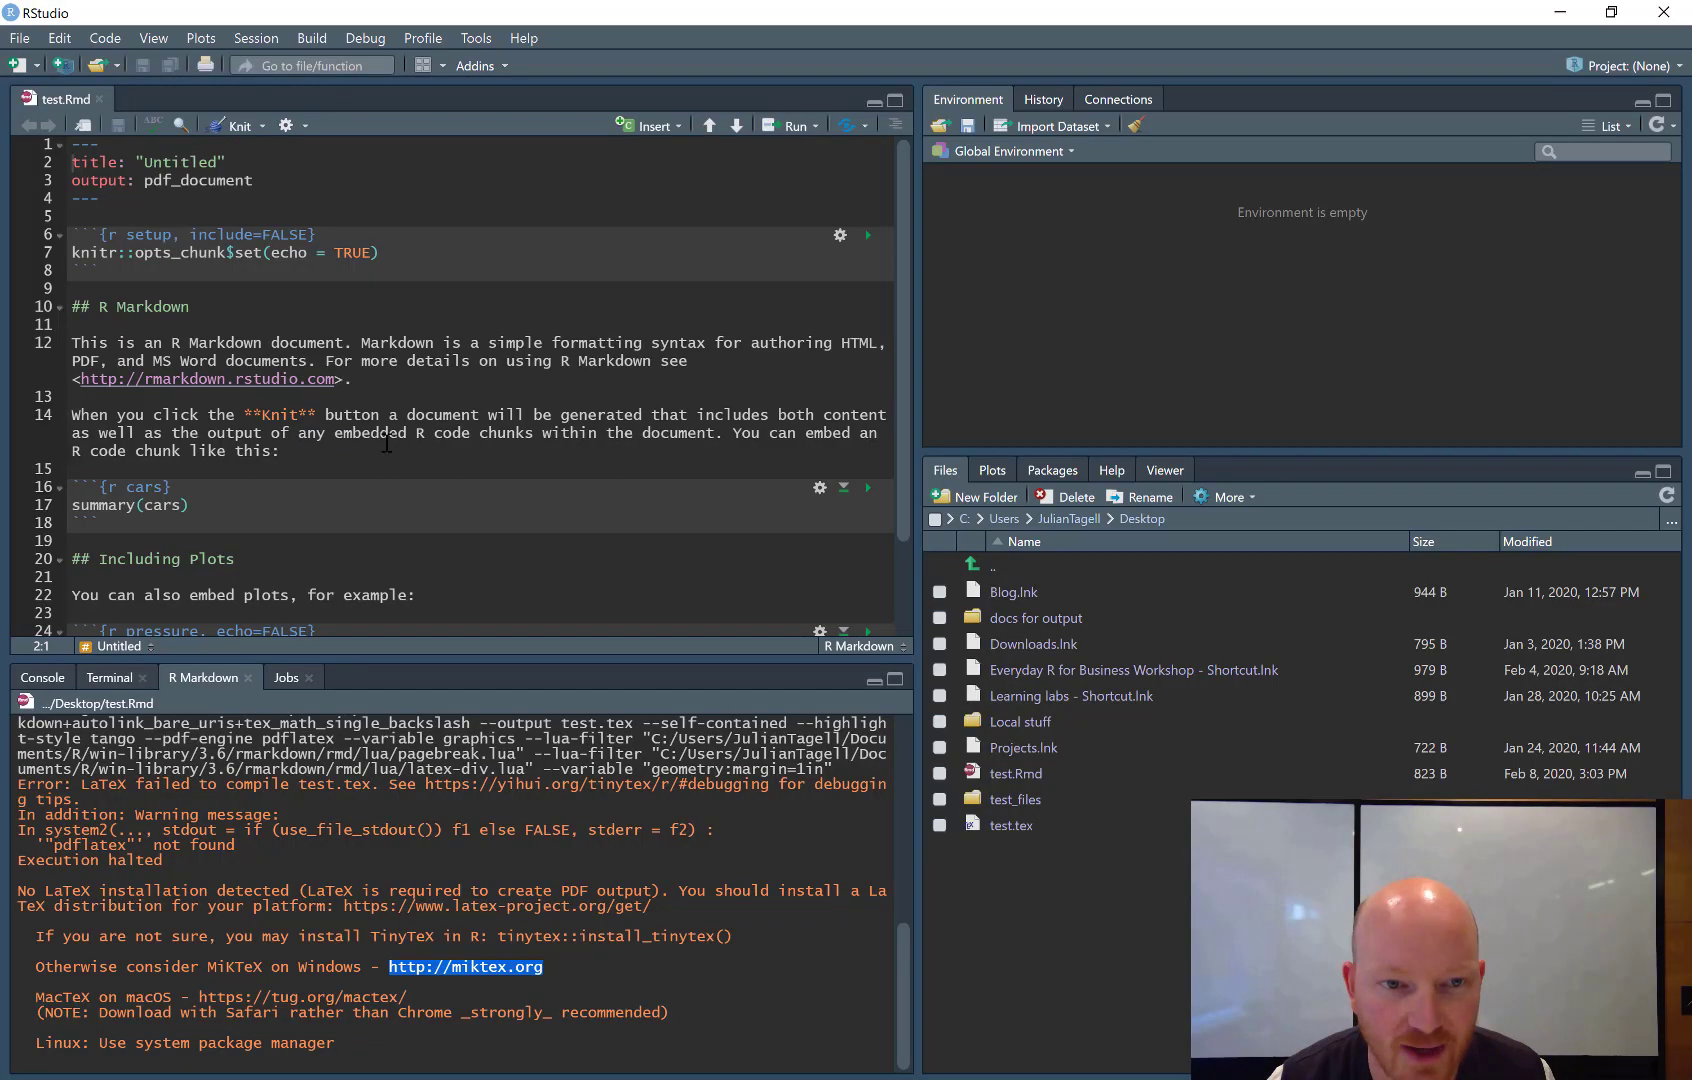
left_click(1660, 12)
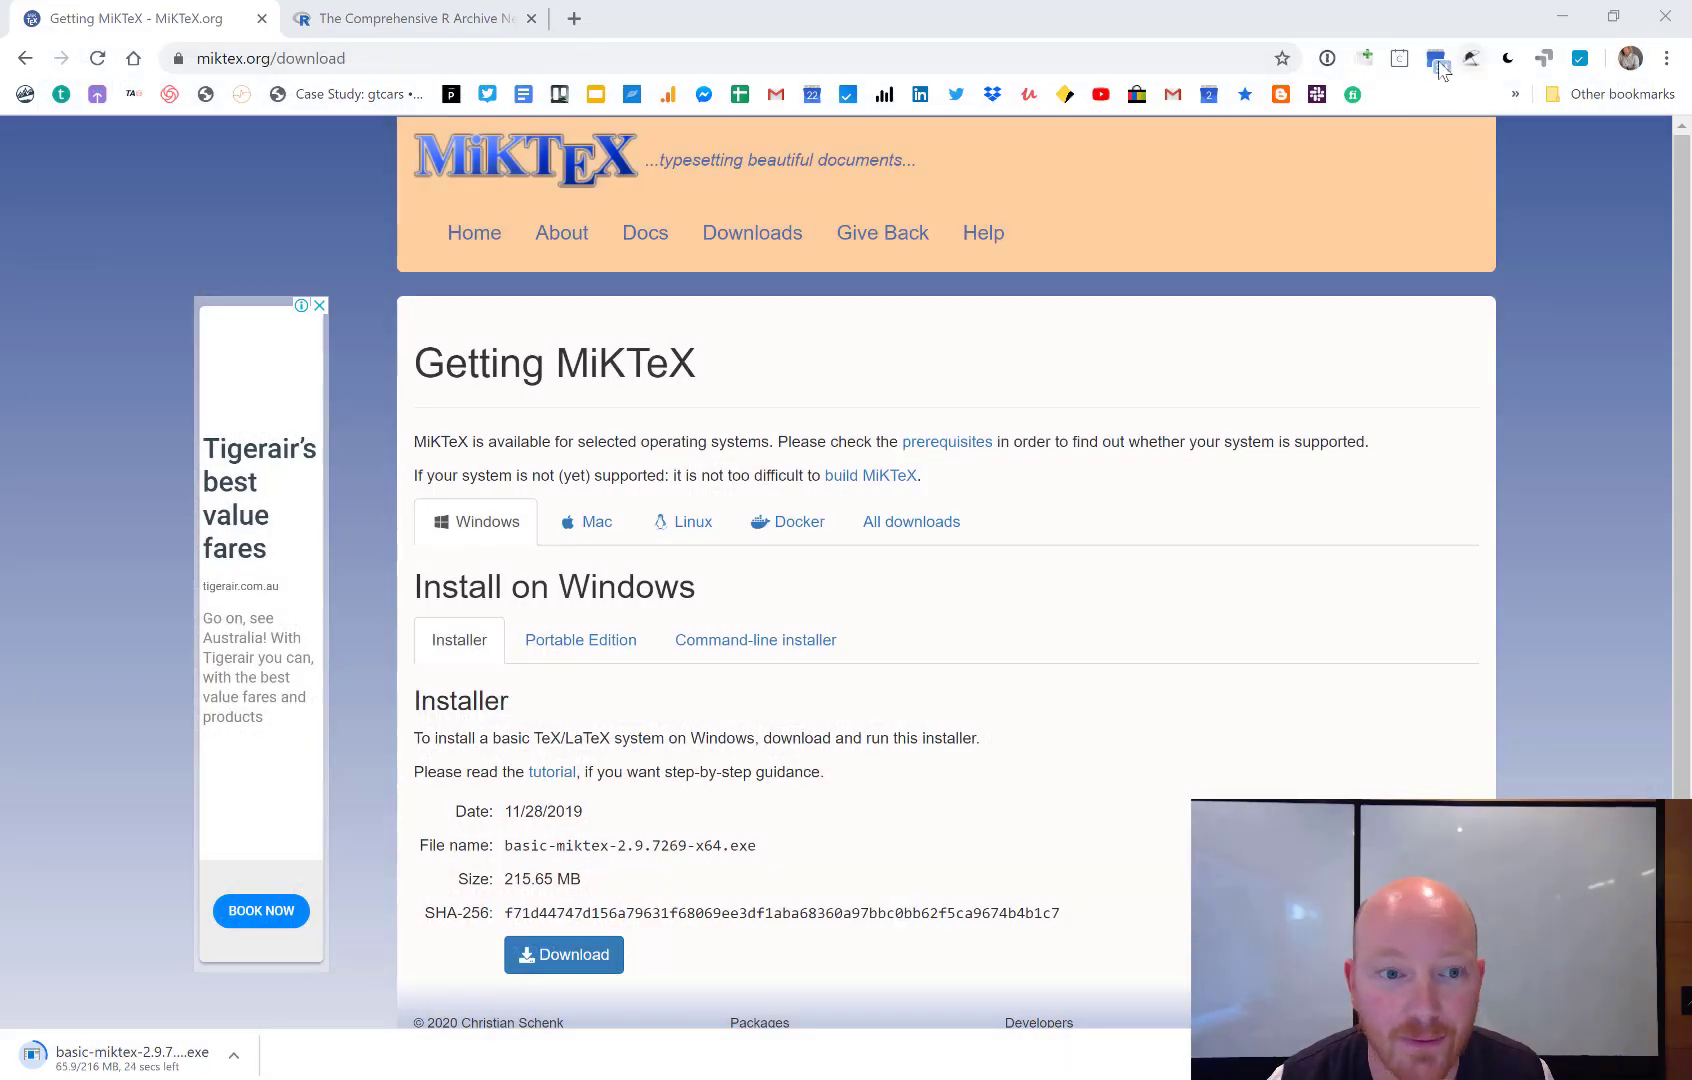
left_click(1562, 16)
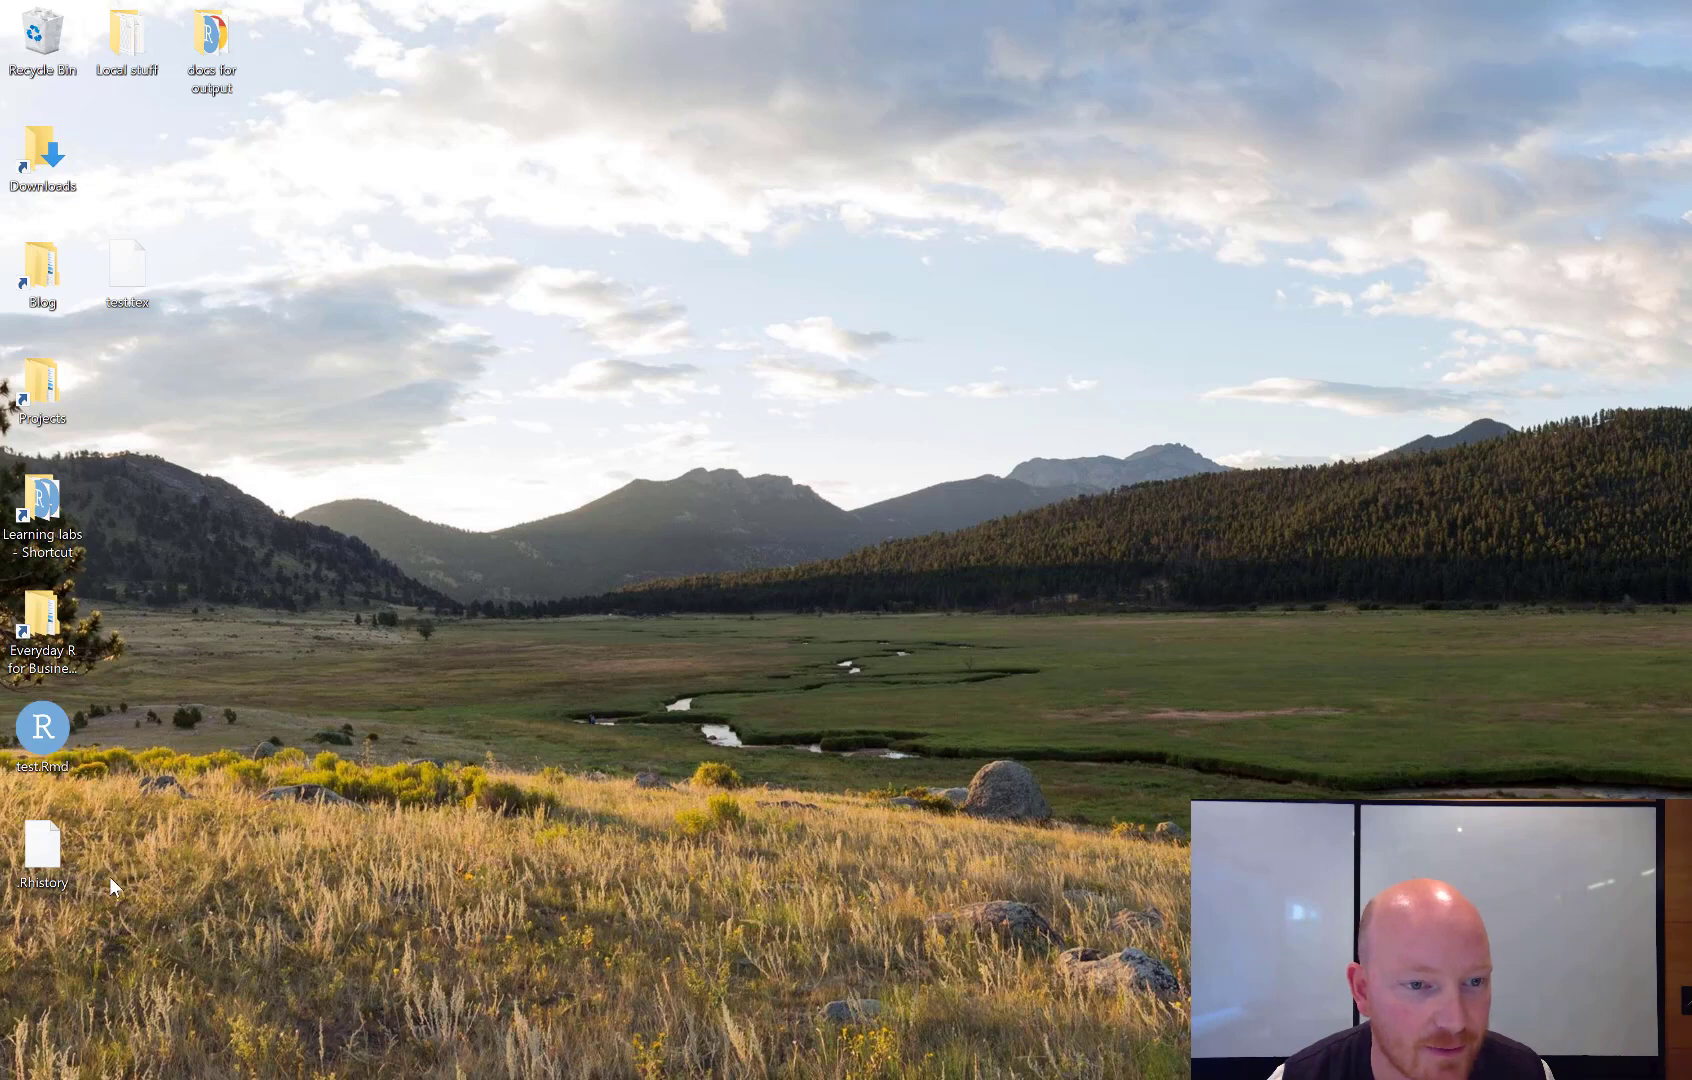
Move the test.Rmd, .Rhistory and test.tex files from the desktop to the Recycle Bin
left_click_drag(111, 904, 21, 764)
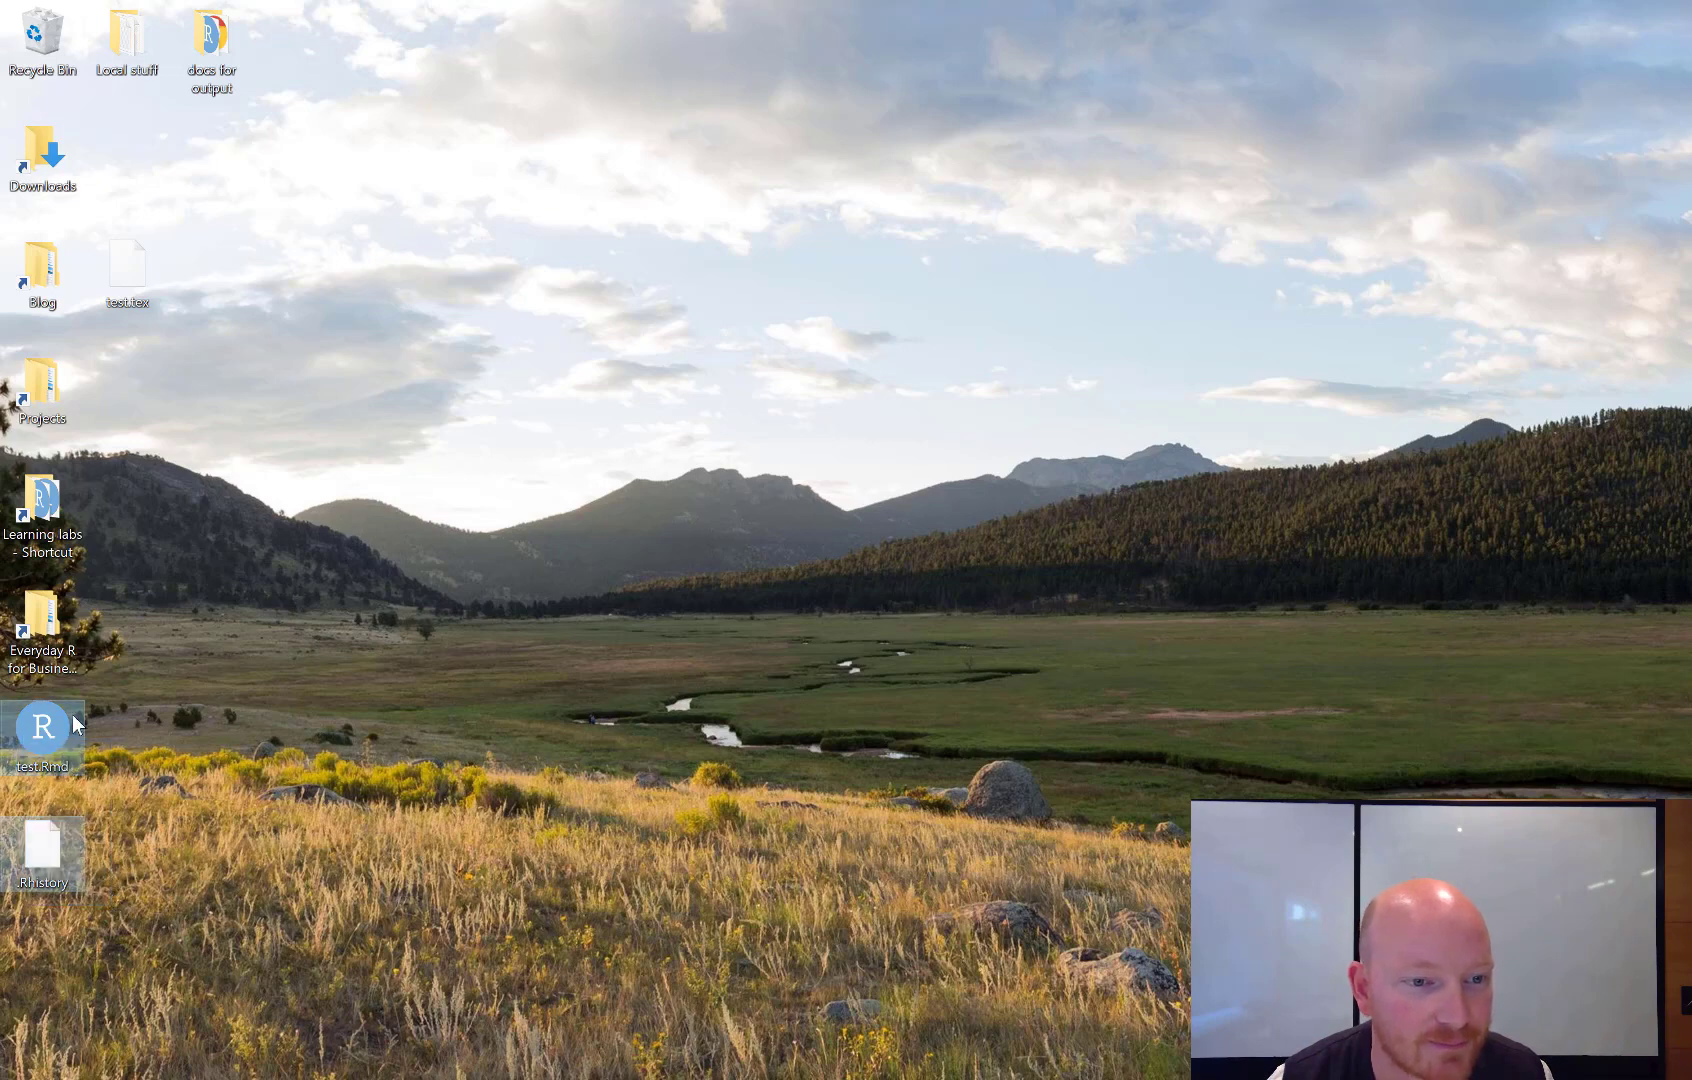
left_click(80, 768)
left_click_drag(95, 898, 40, 42)
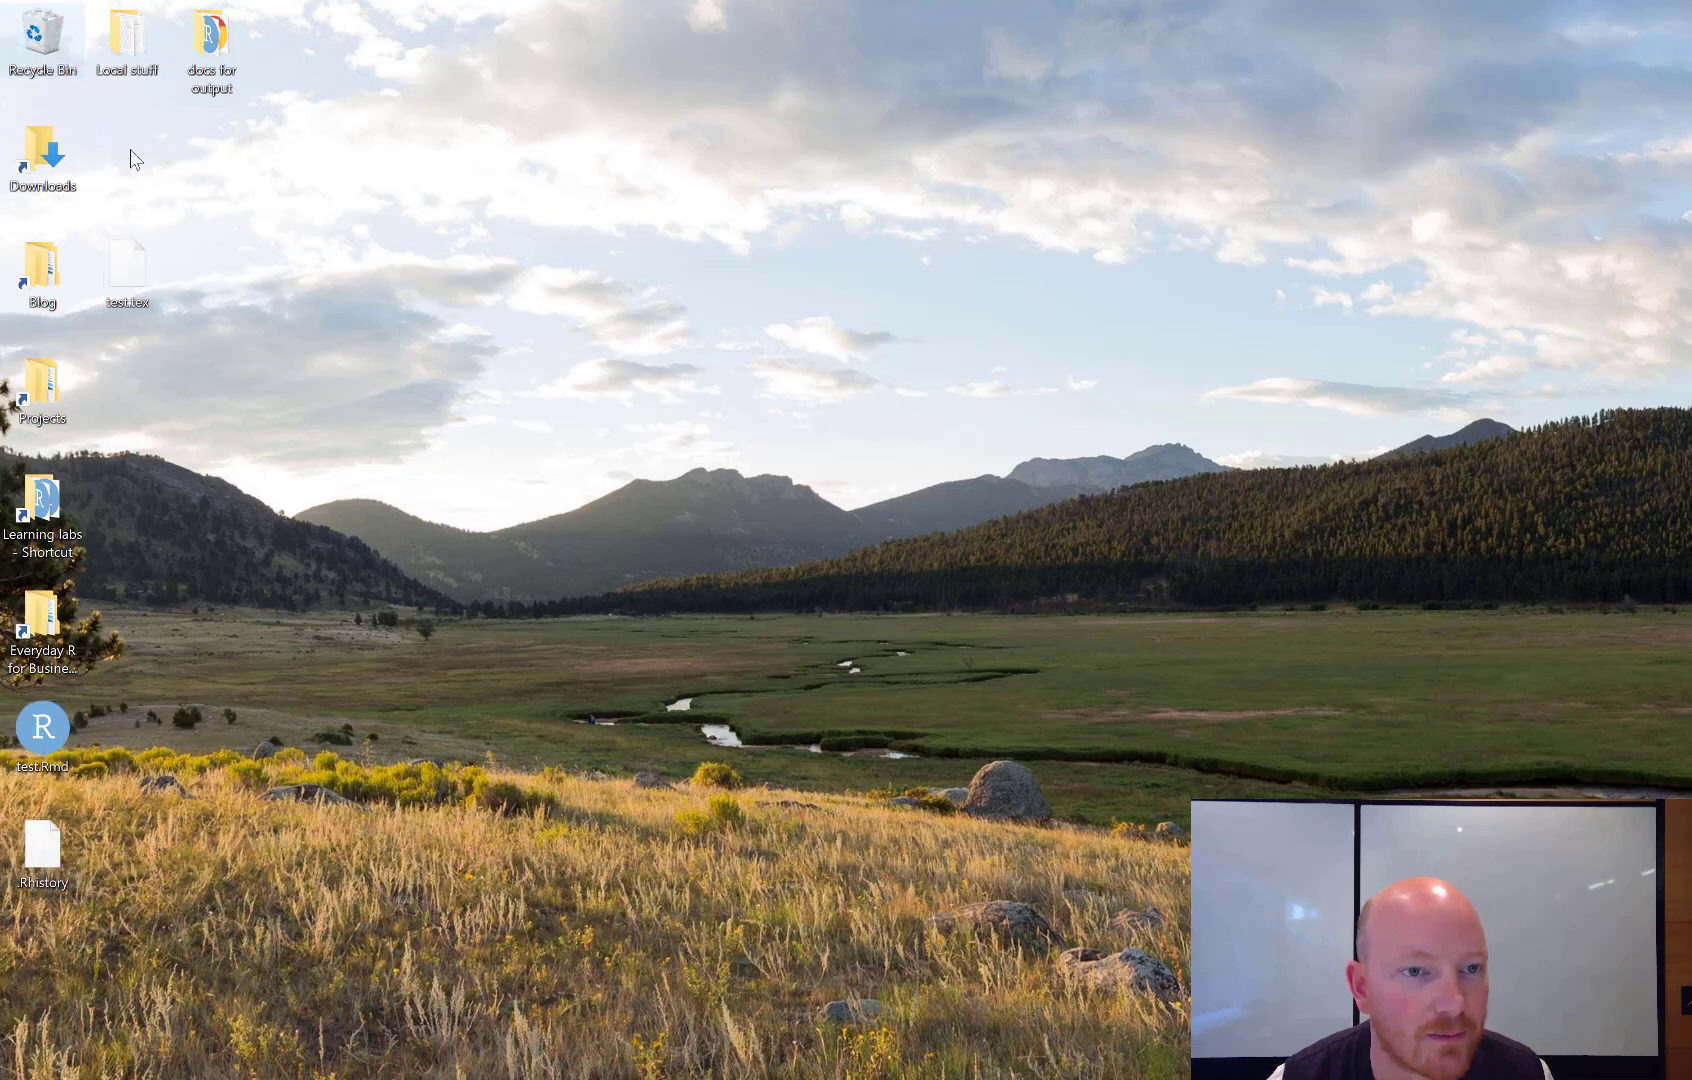
left_click_drag(127, 268, 40, 44)
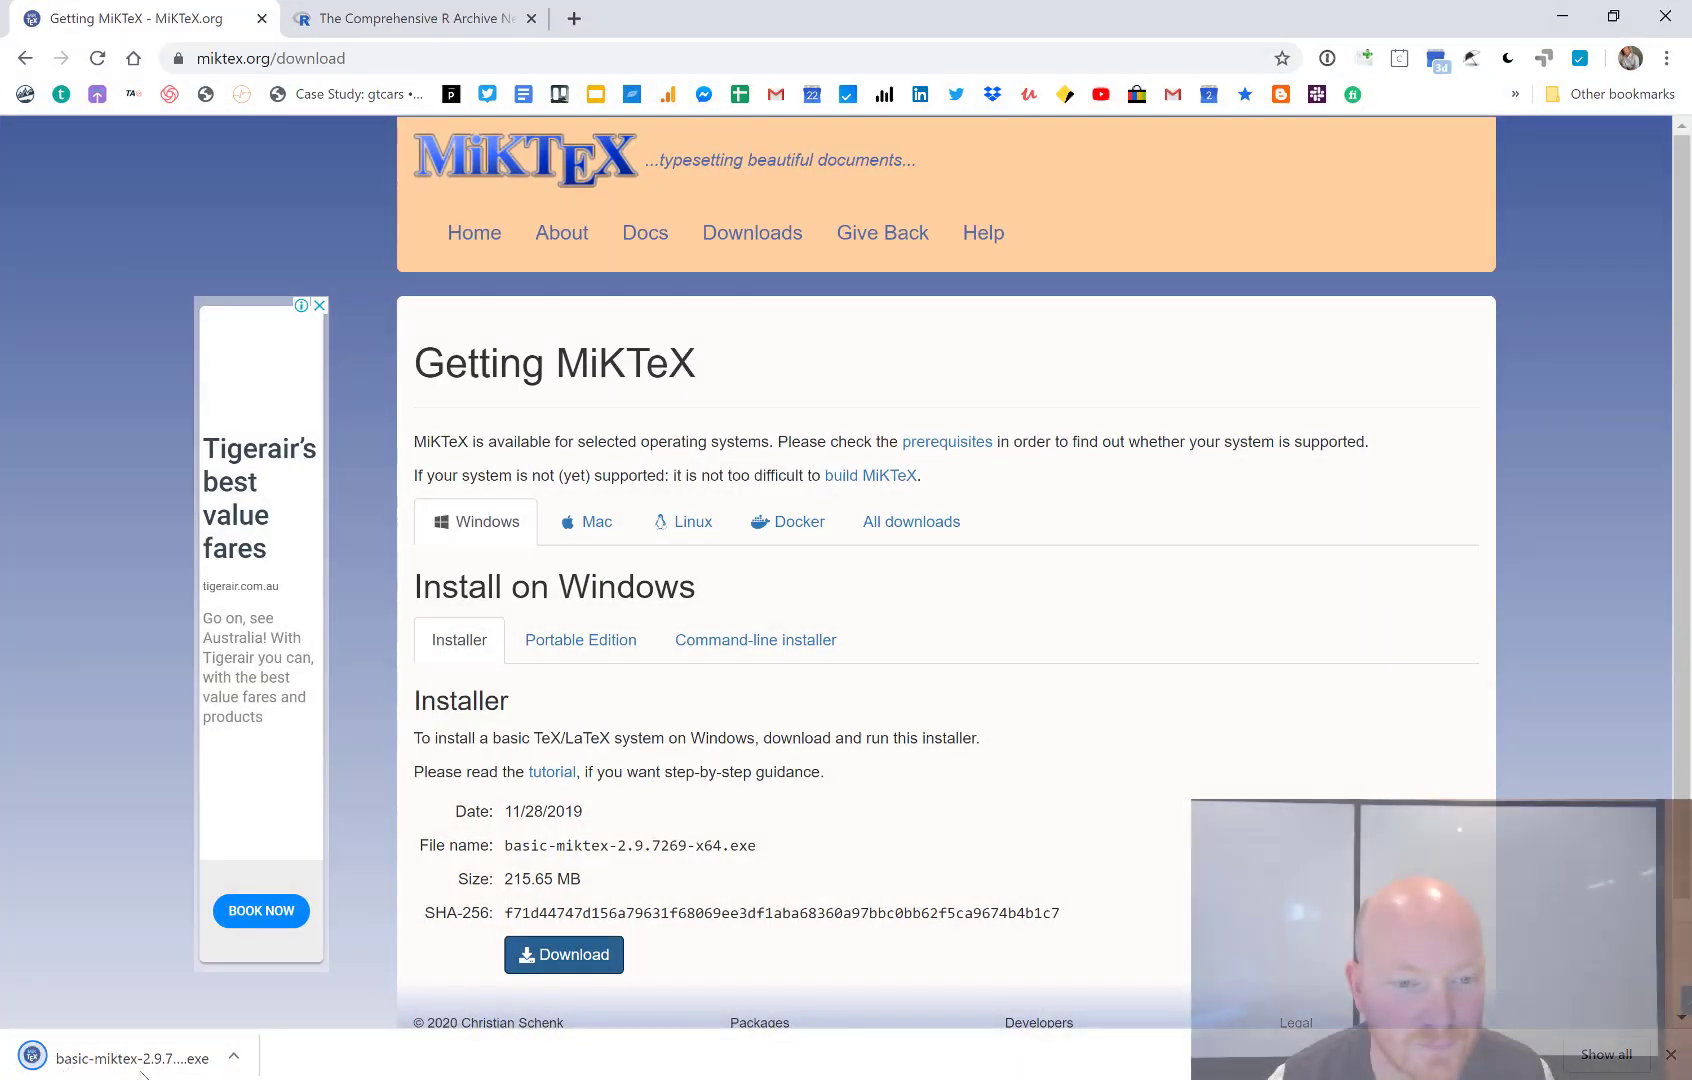
Run the downloaded MiKTeX installer, accept the copying conditions, and keep the current-user-only scope and default installation folder
left_click(86, 1060)
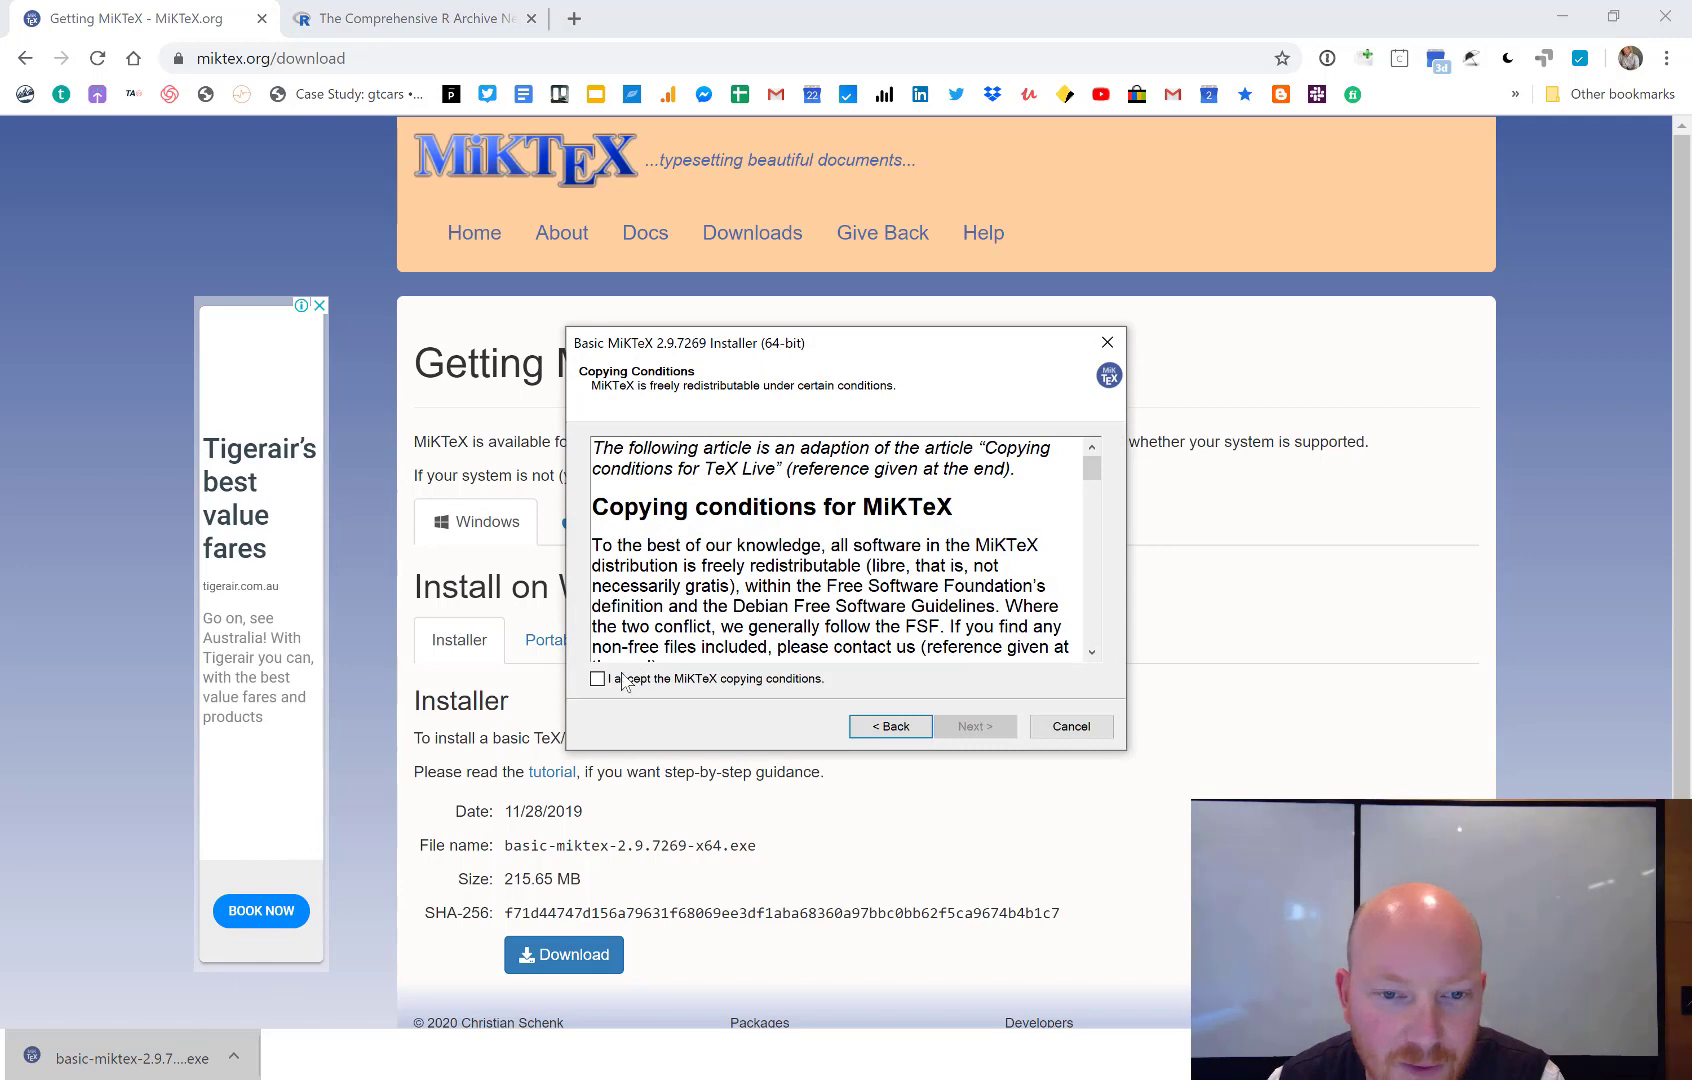
left_click(606, 680)
left_click(975, 727)
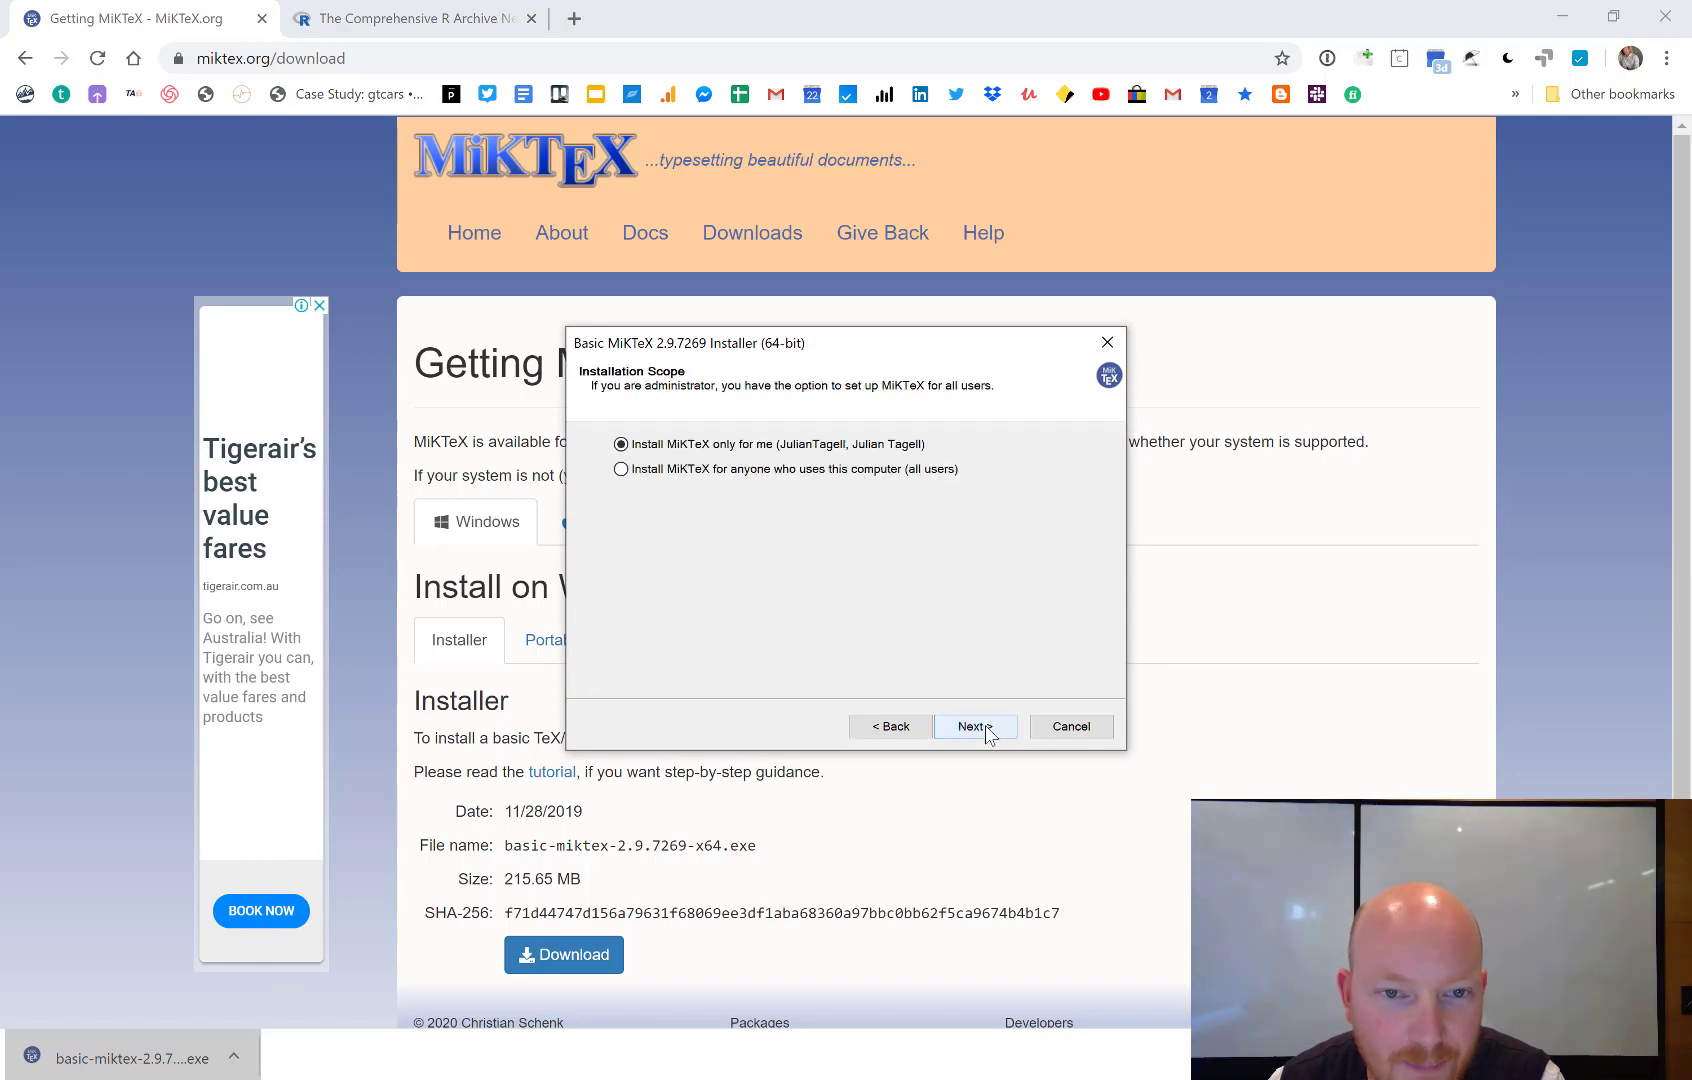
left_click(985, 731)
left_click(985, 733)
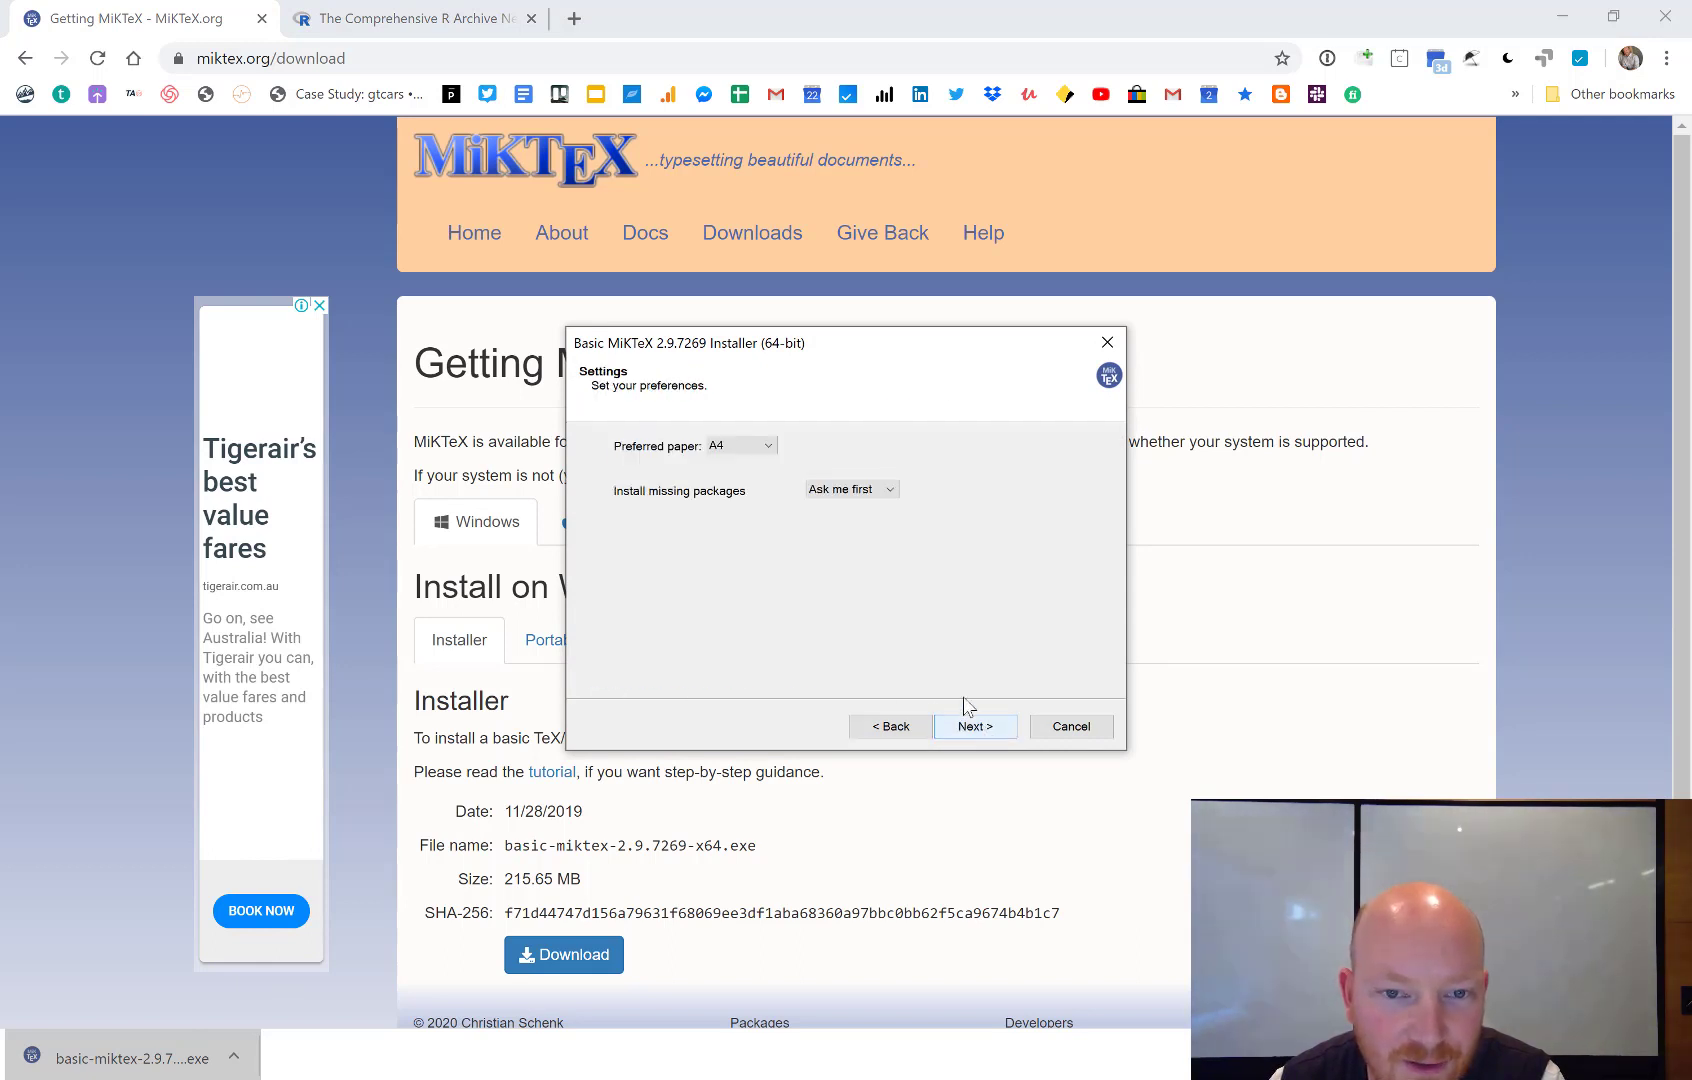
Set the MiKTeX installer to install missing packages with Yes, keep A4 paper, and start the installation
left_click(848, 490)
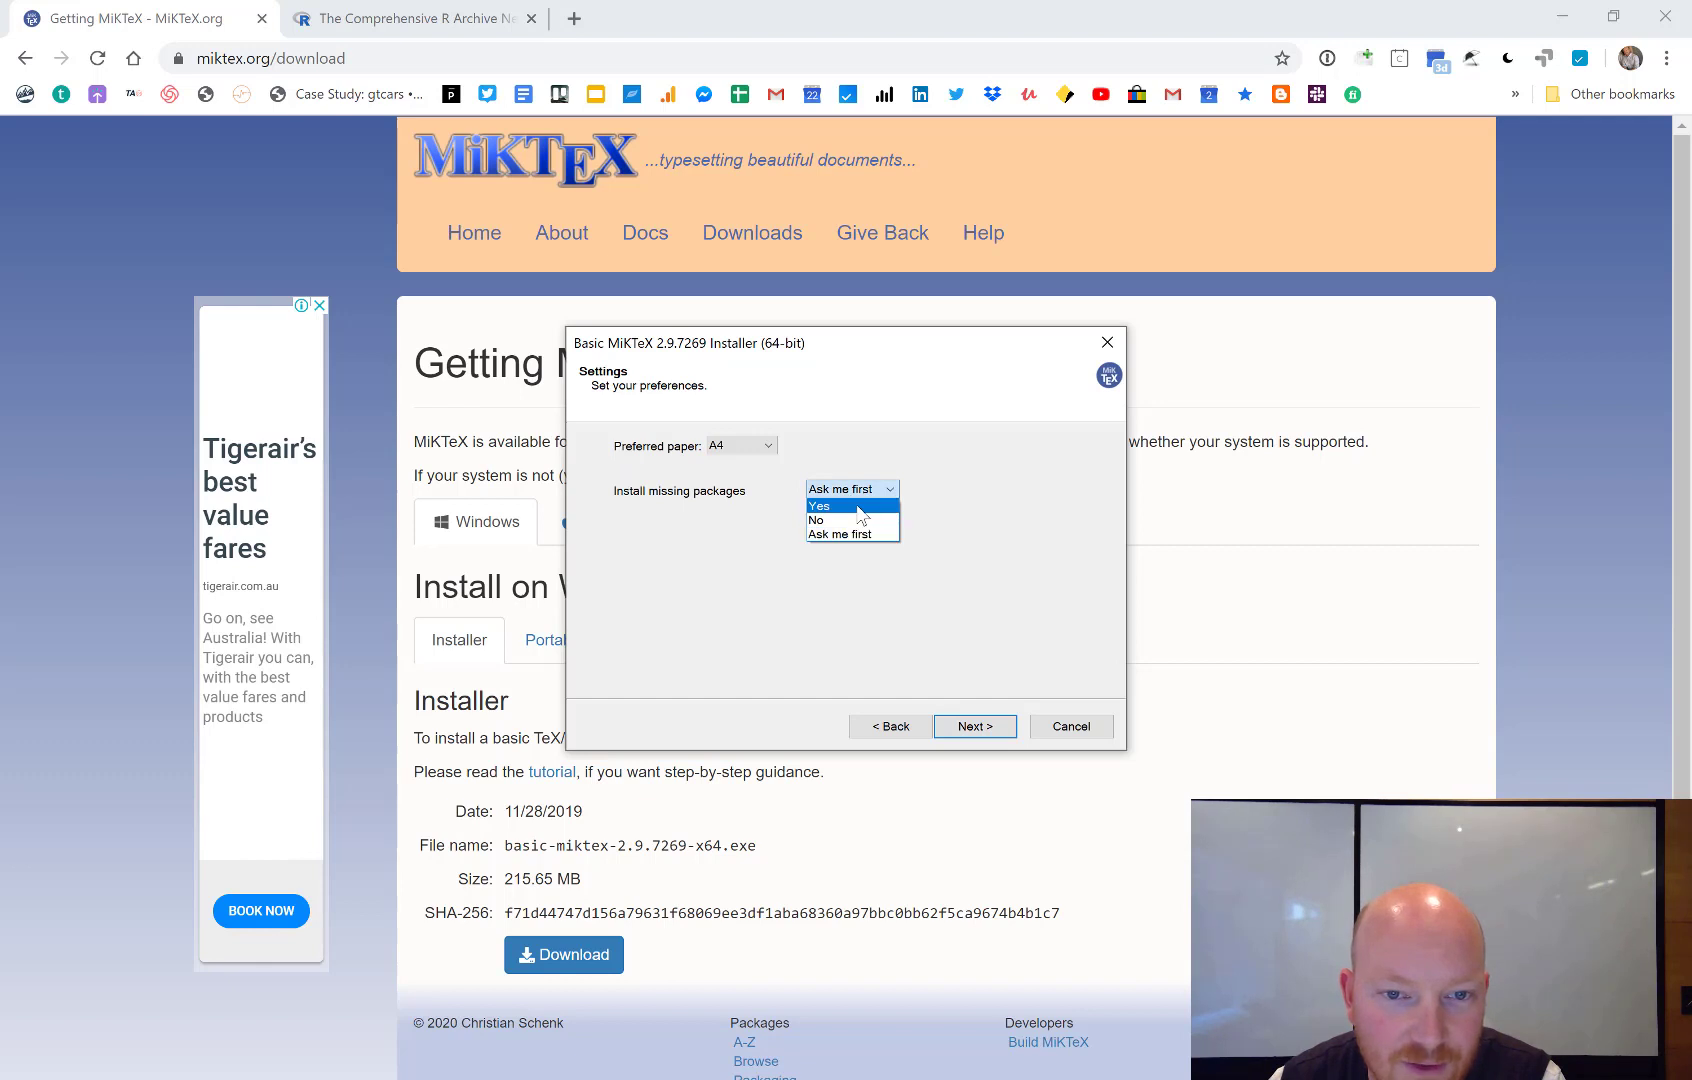
left_click(858, 507)
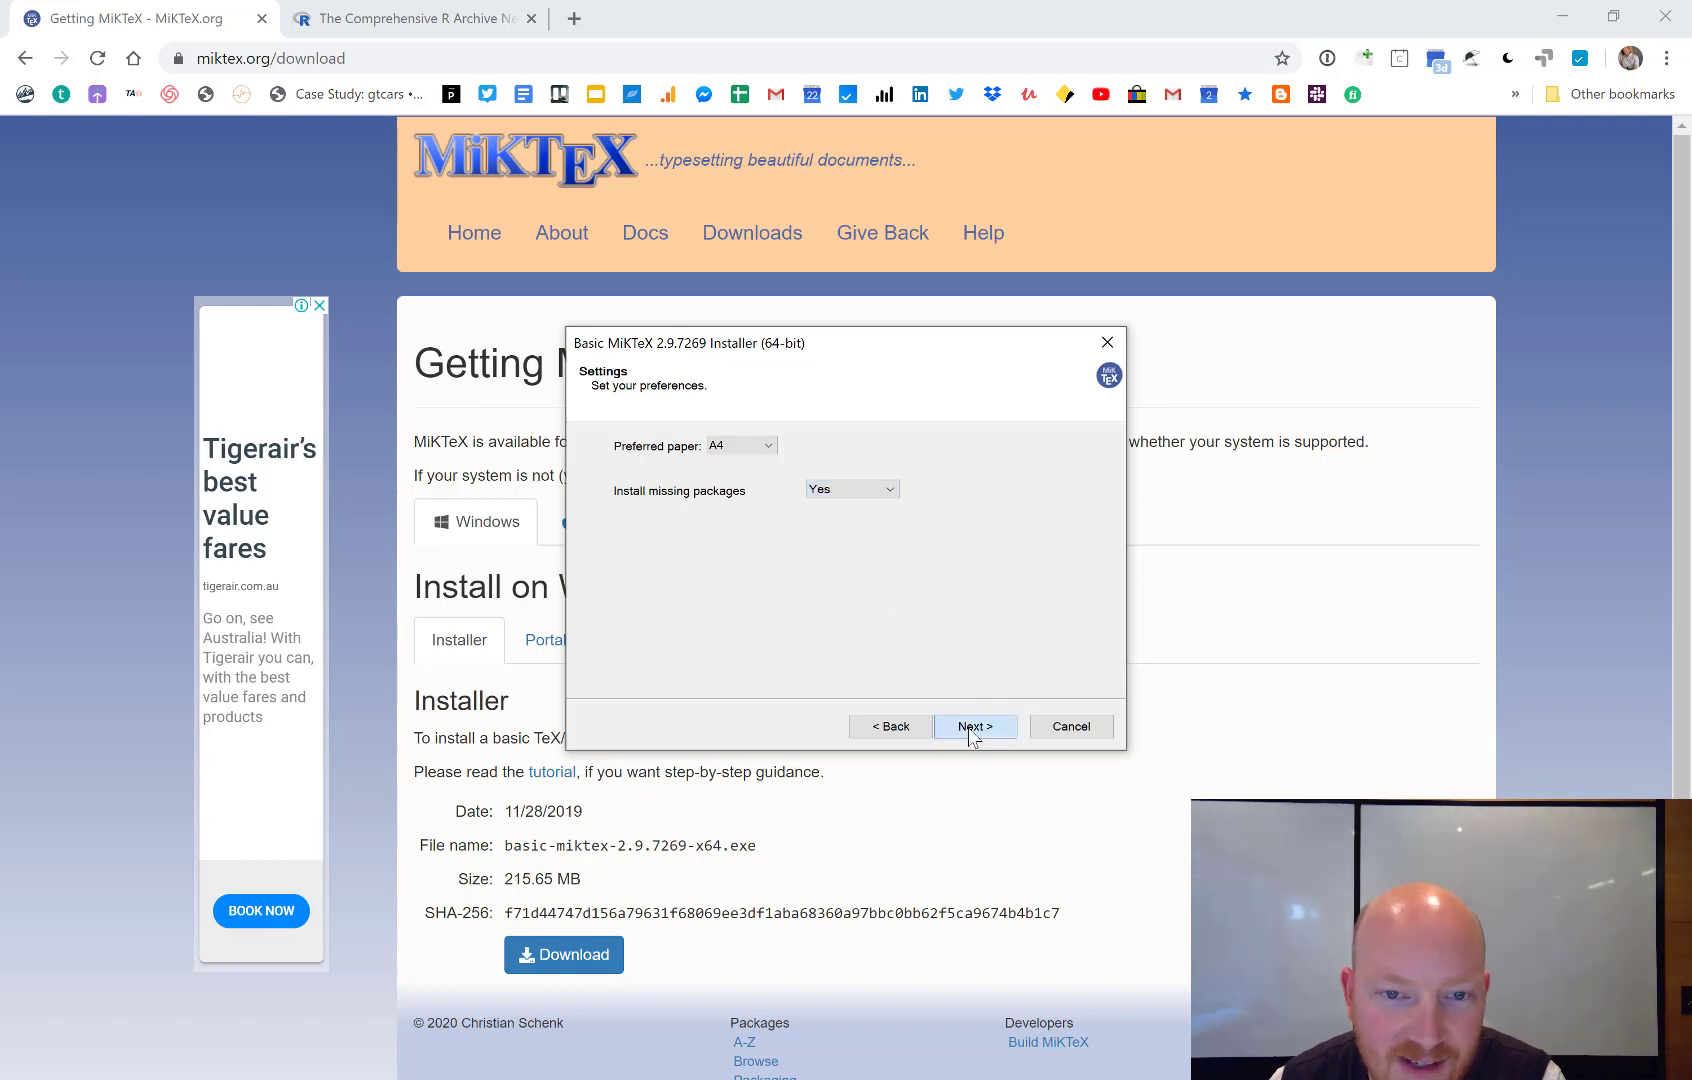
left_click(971, 729)
left_click(969, 726)
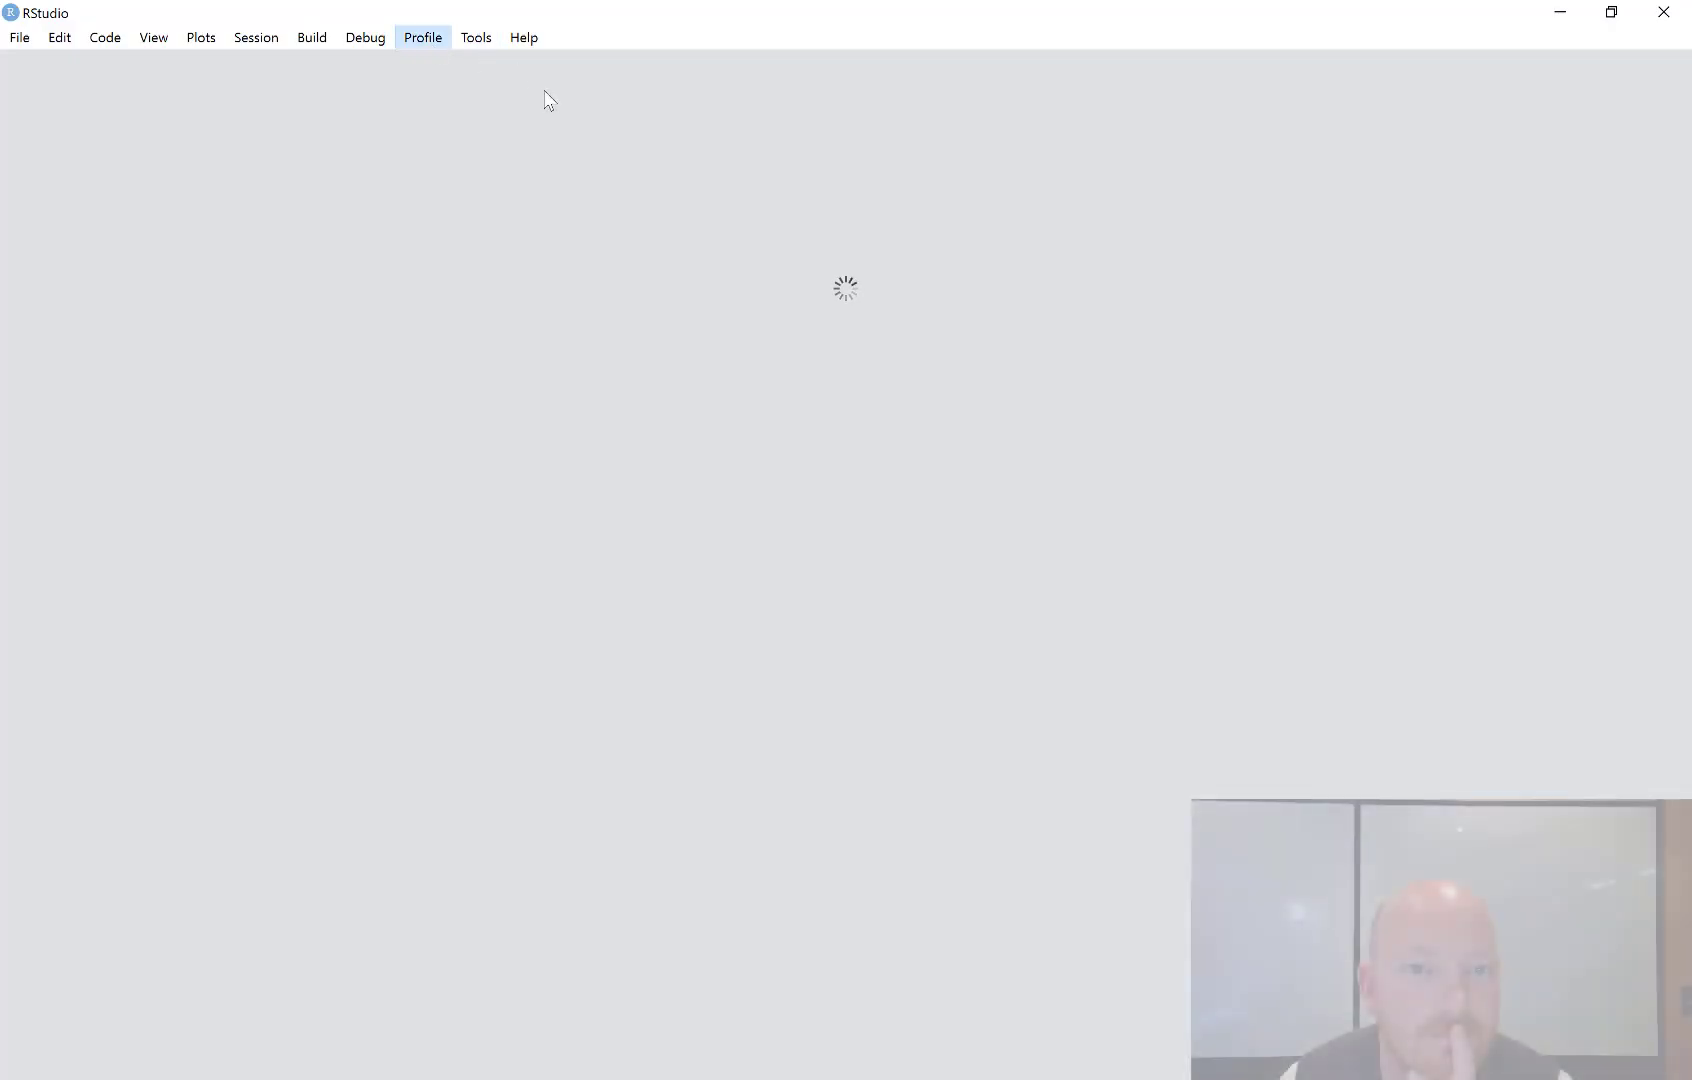
Turn off always saving history in RStudio's general global options, apply the change, and minimize RStudio
left_click(475, 38)
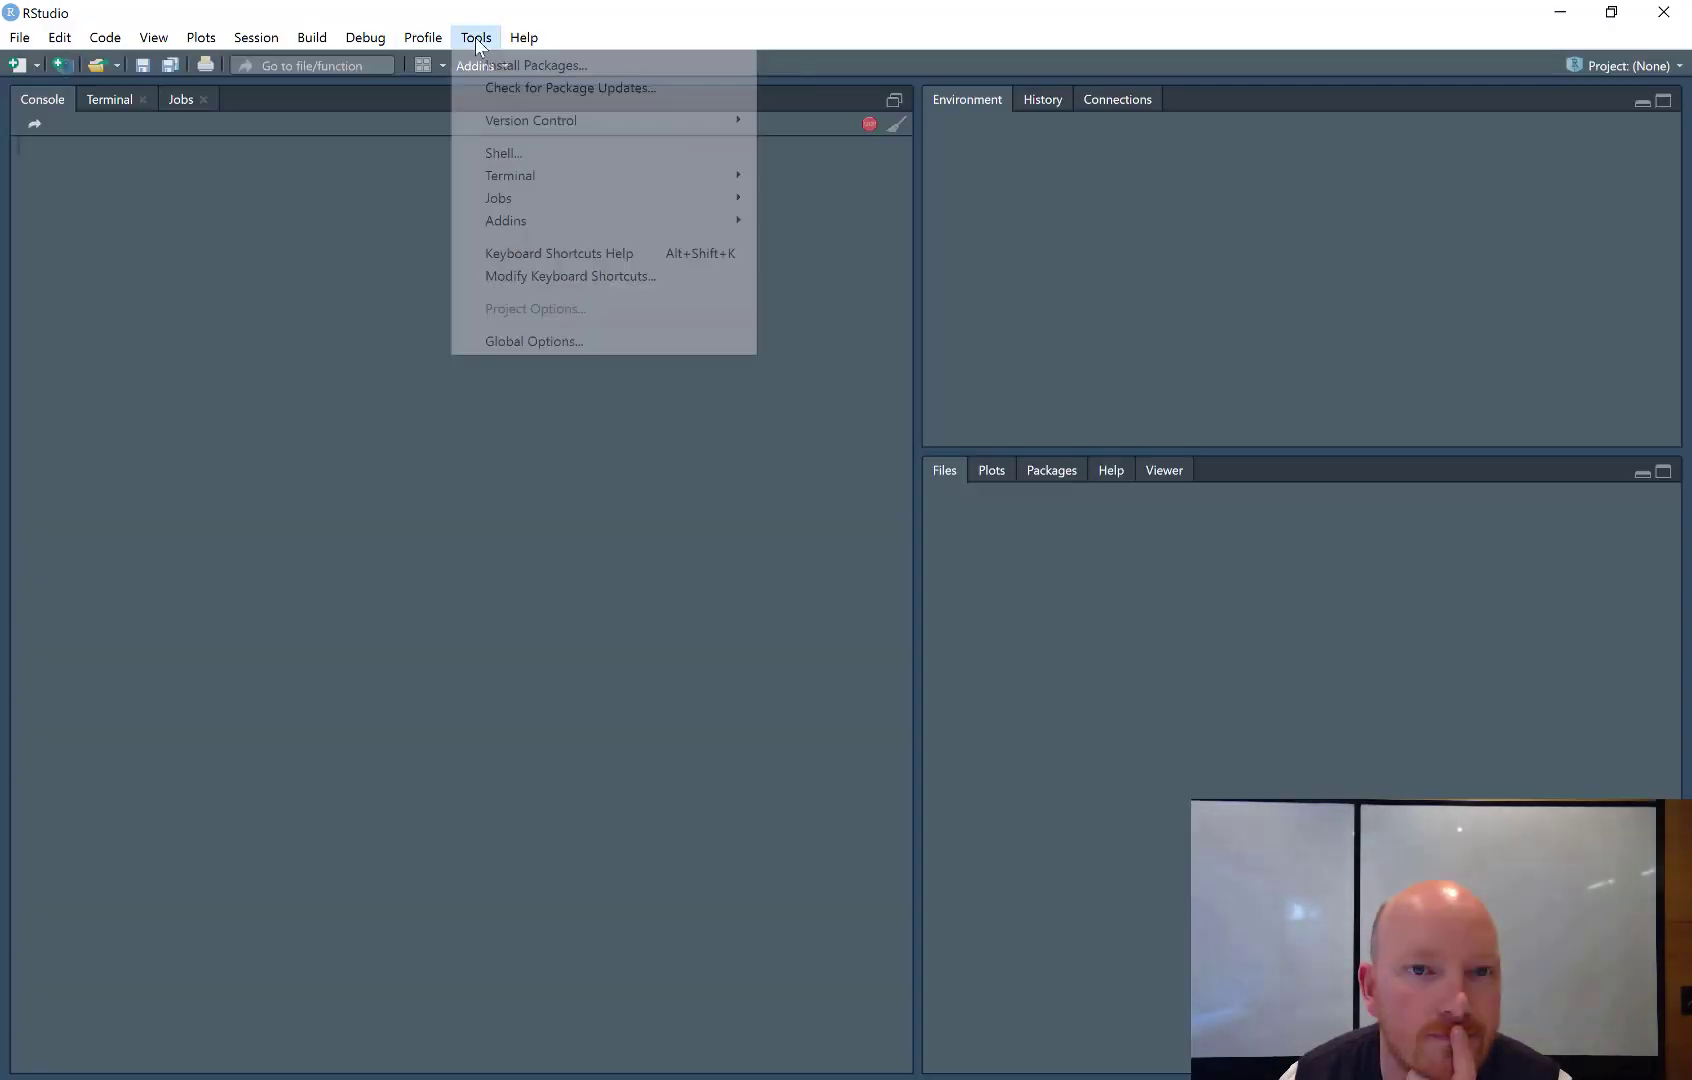
left_click(498, 338)
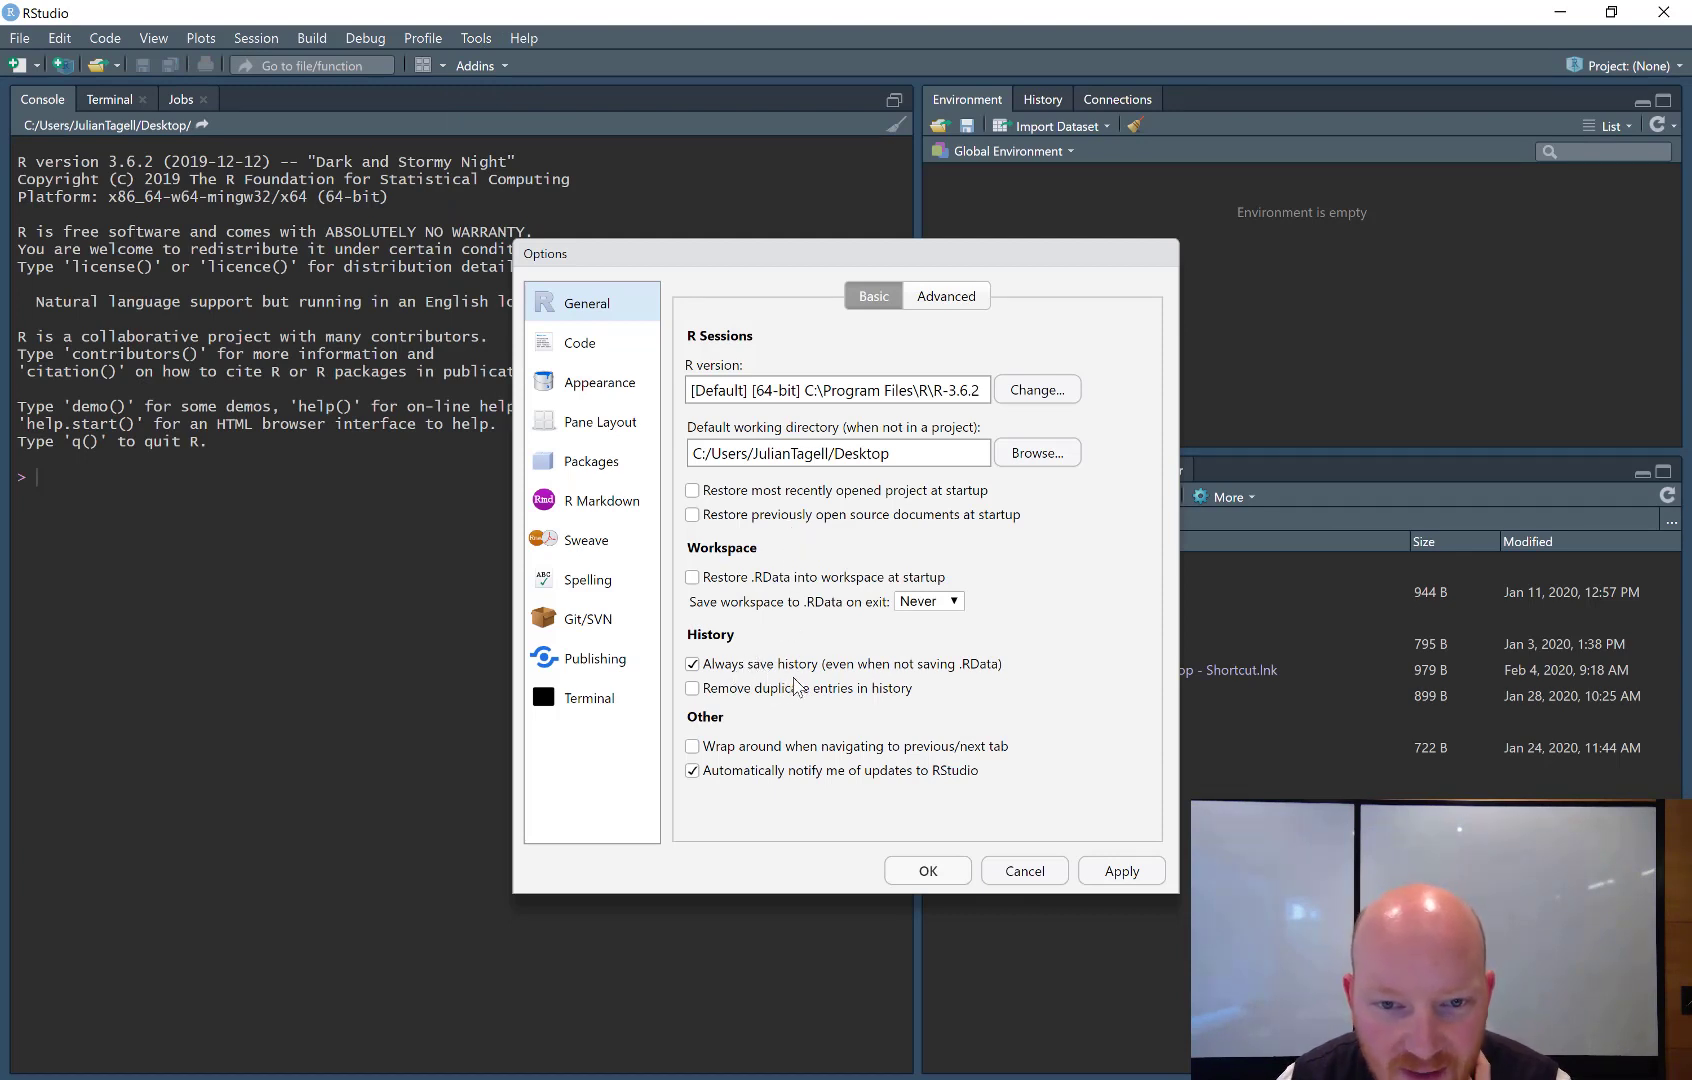
left_click(692, 665)
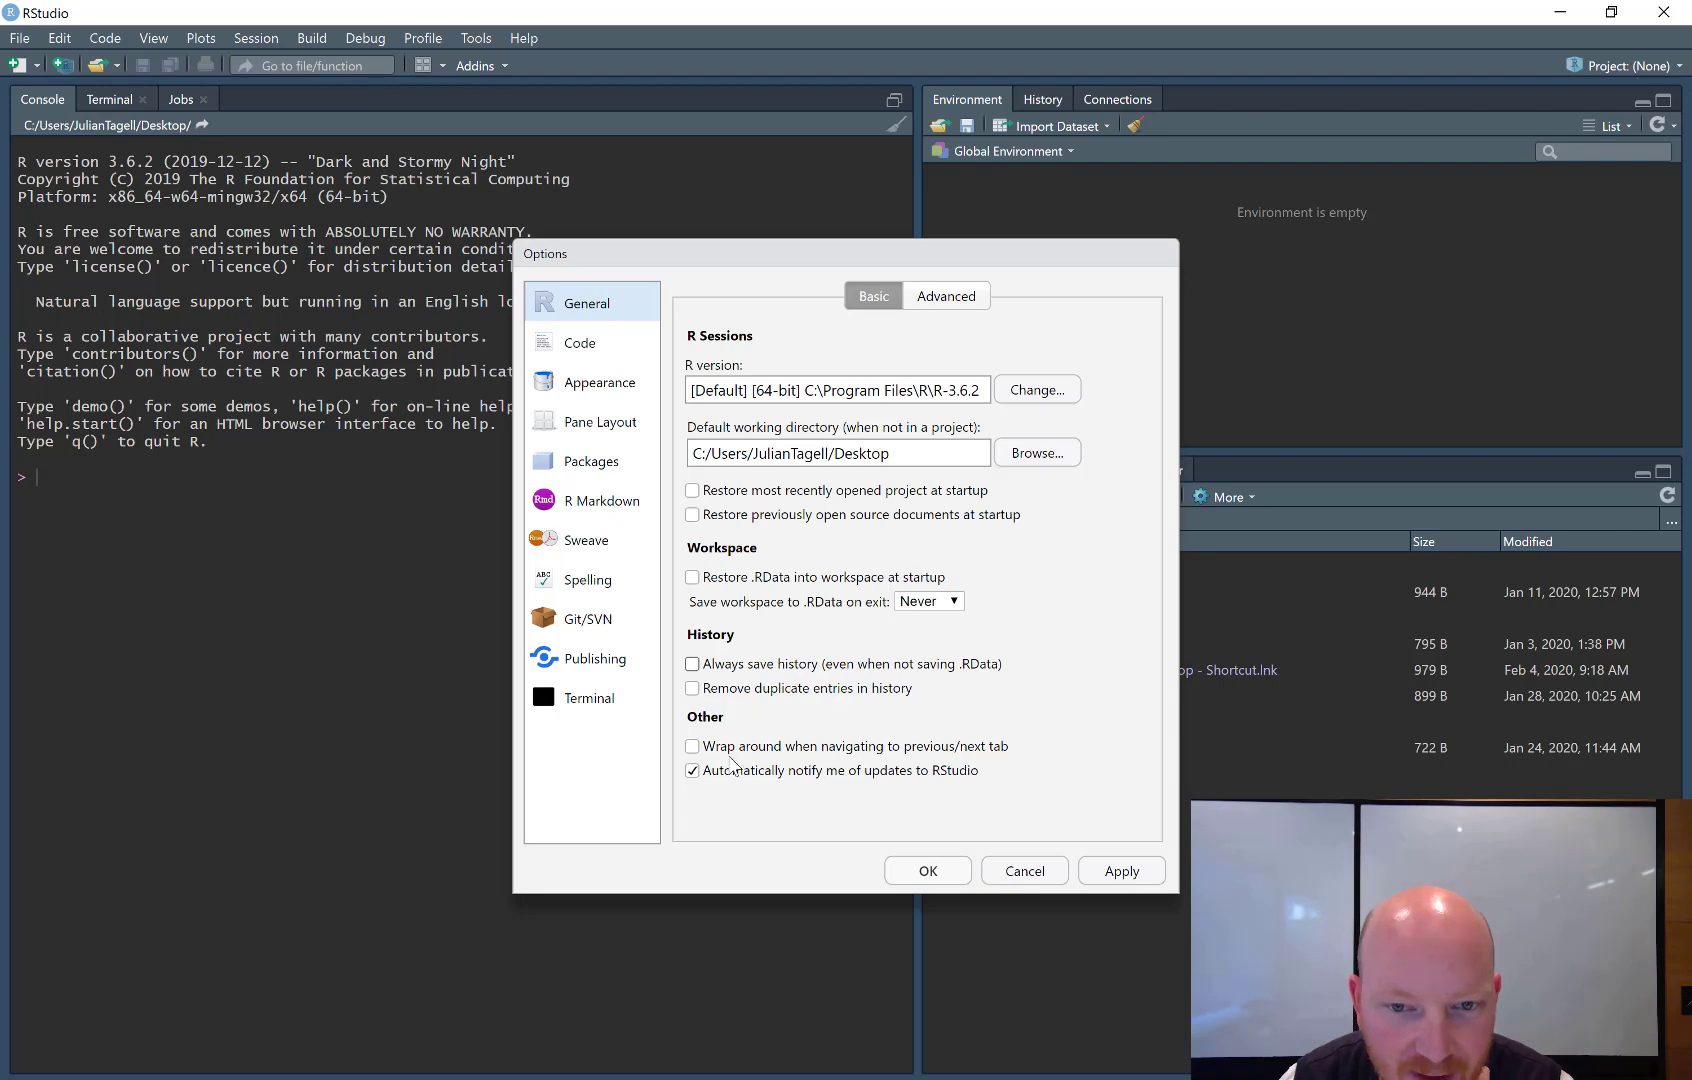
left_click(1118, 874)
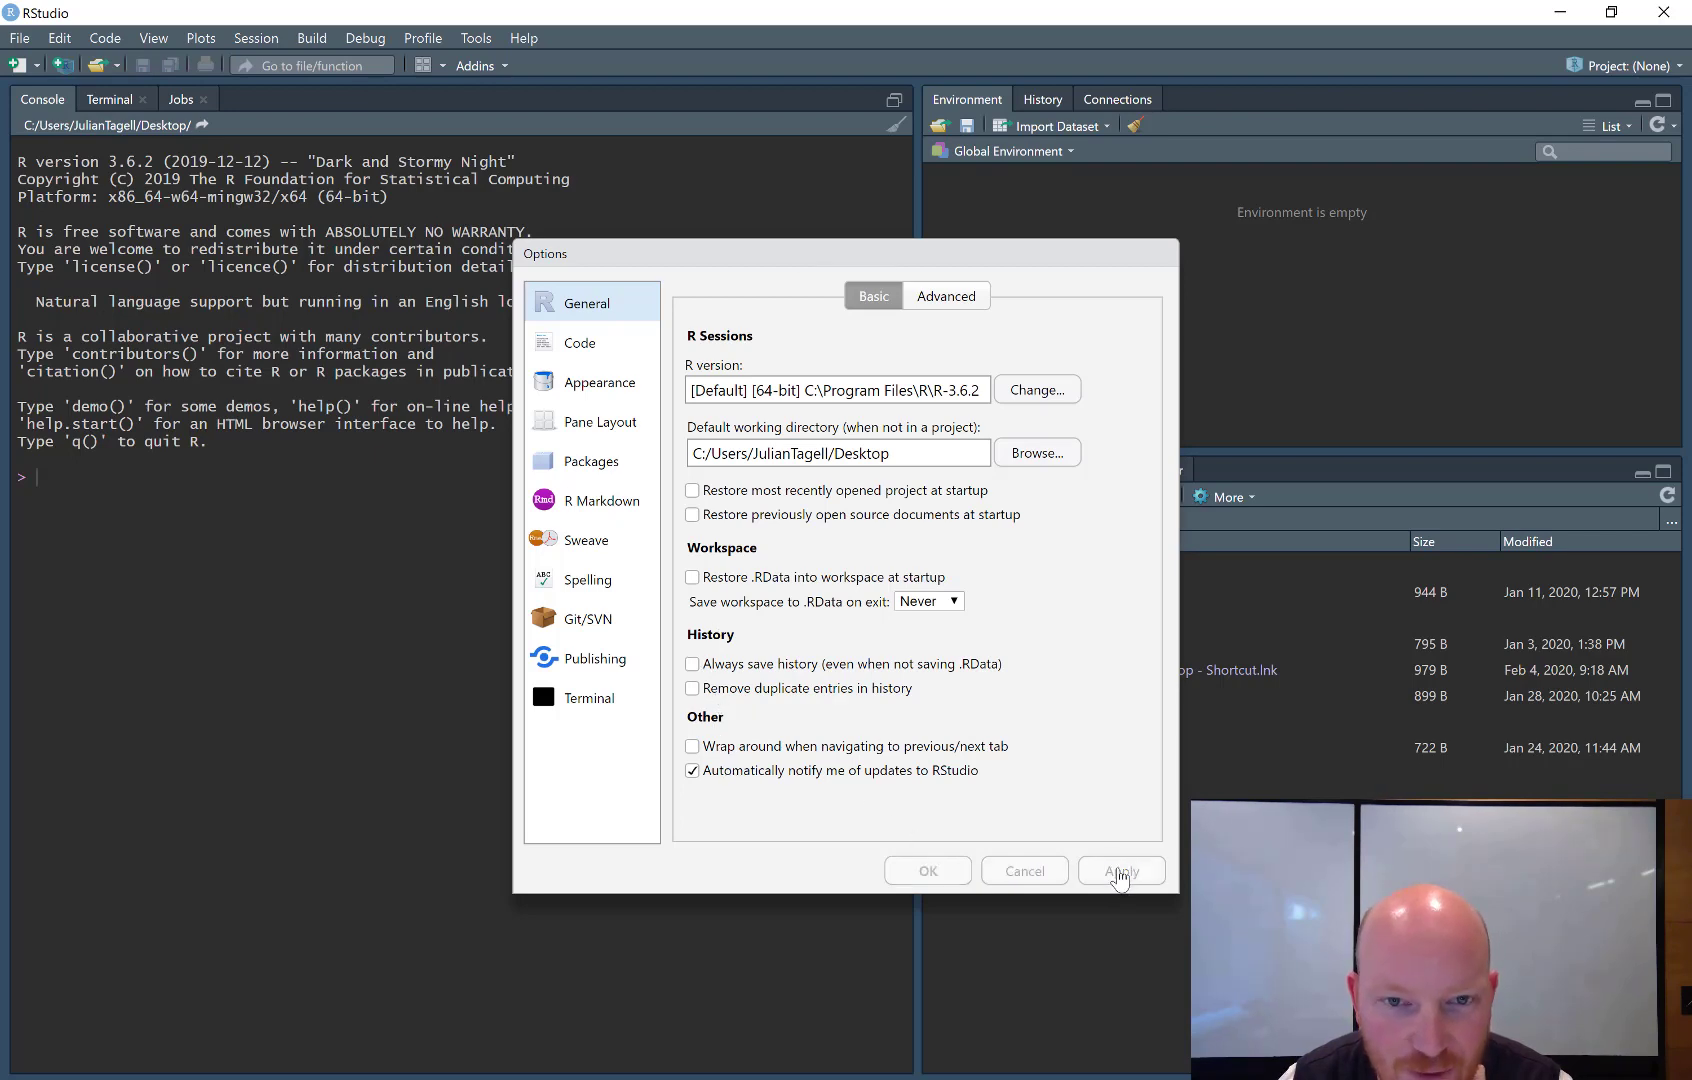
left_click(926, 873)
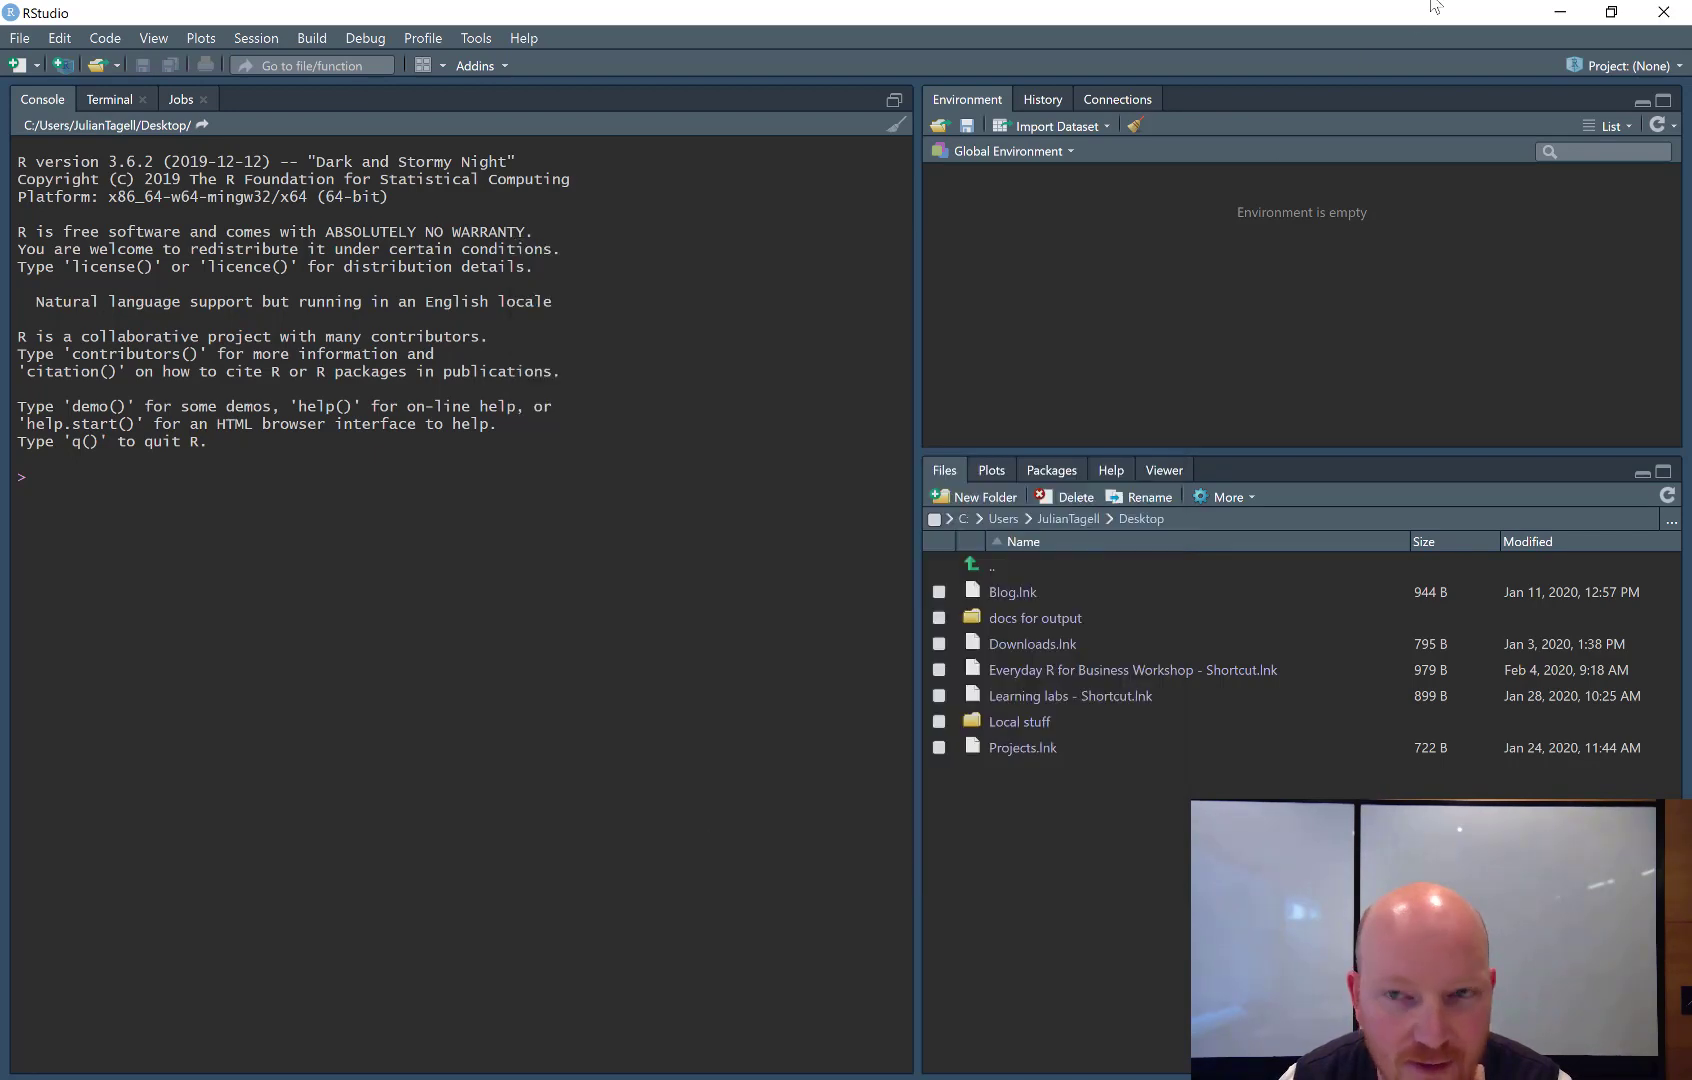
left_click(1555, 15)
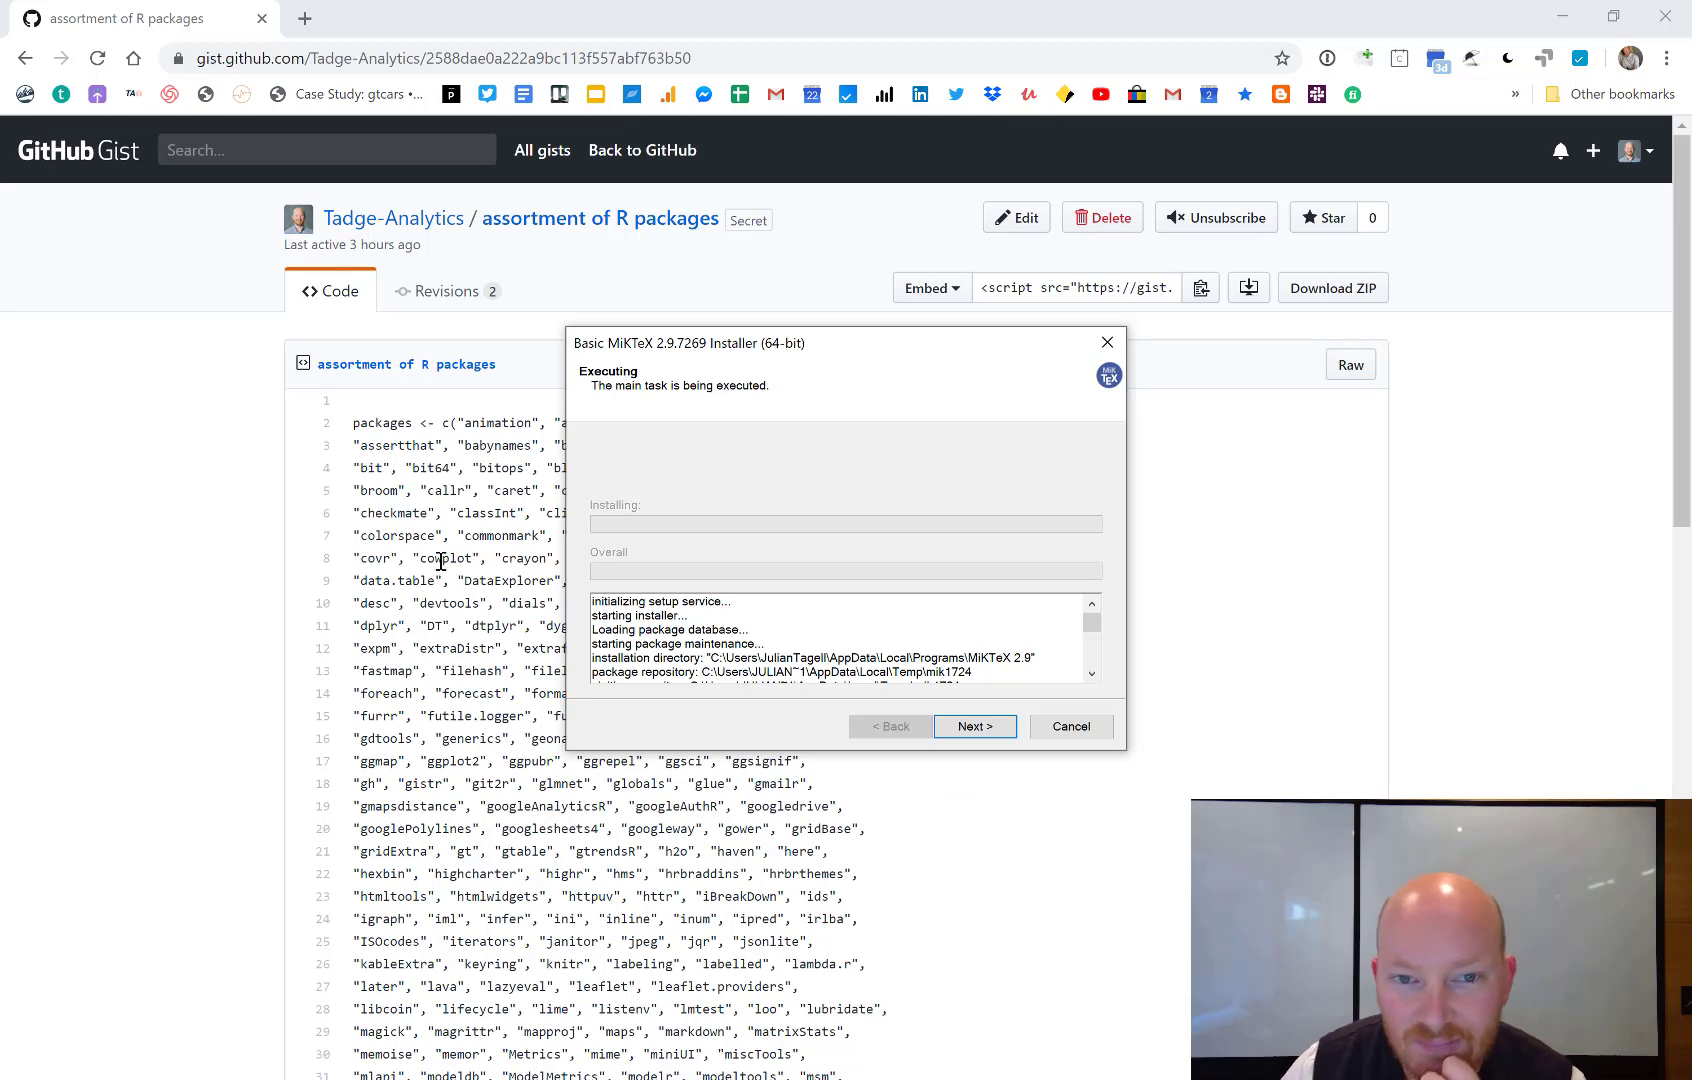
Finish the MiKTeX setup wizard with the update check enabled and the Tell me more donation option turned off
left_click(977, 735)
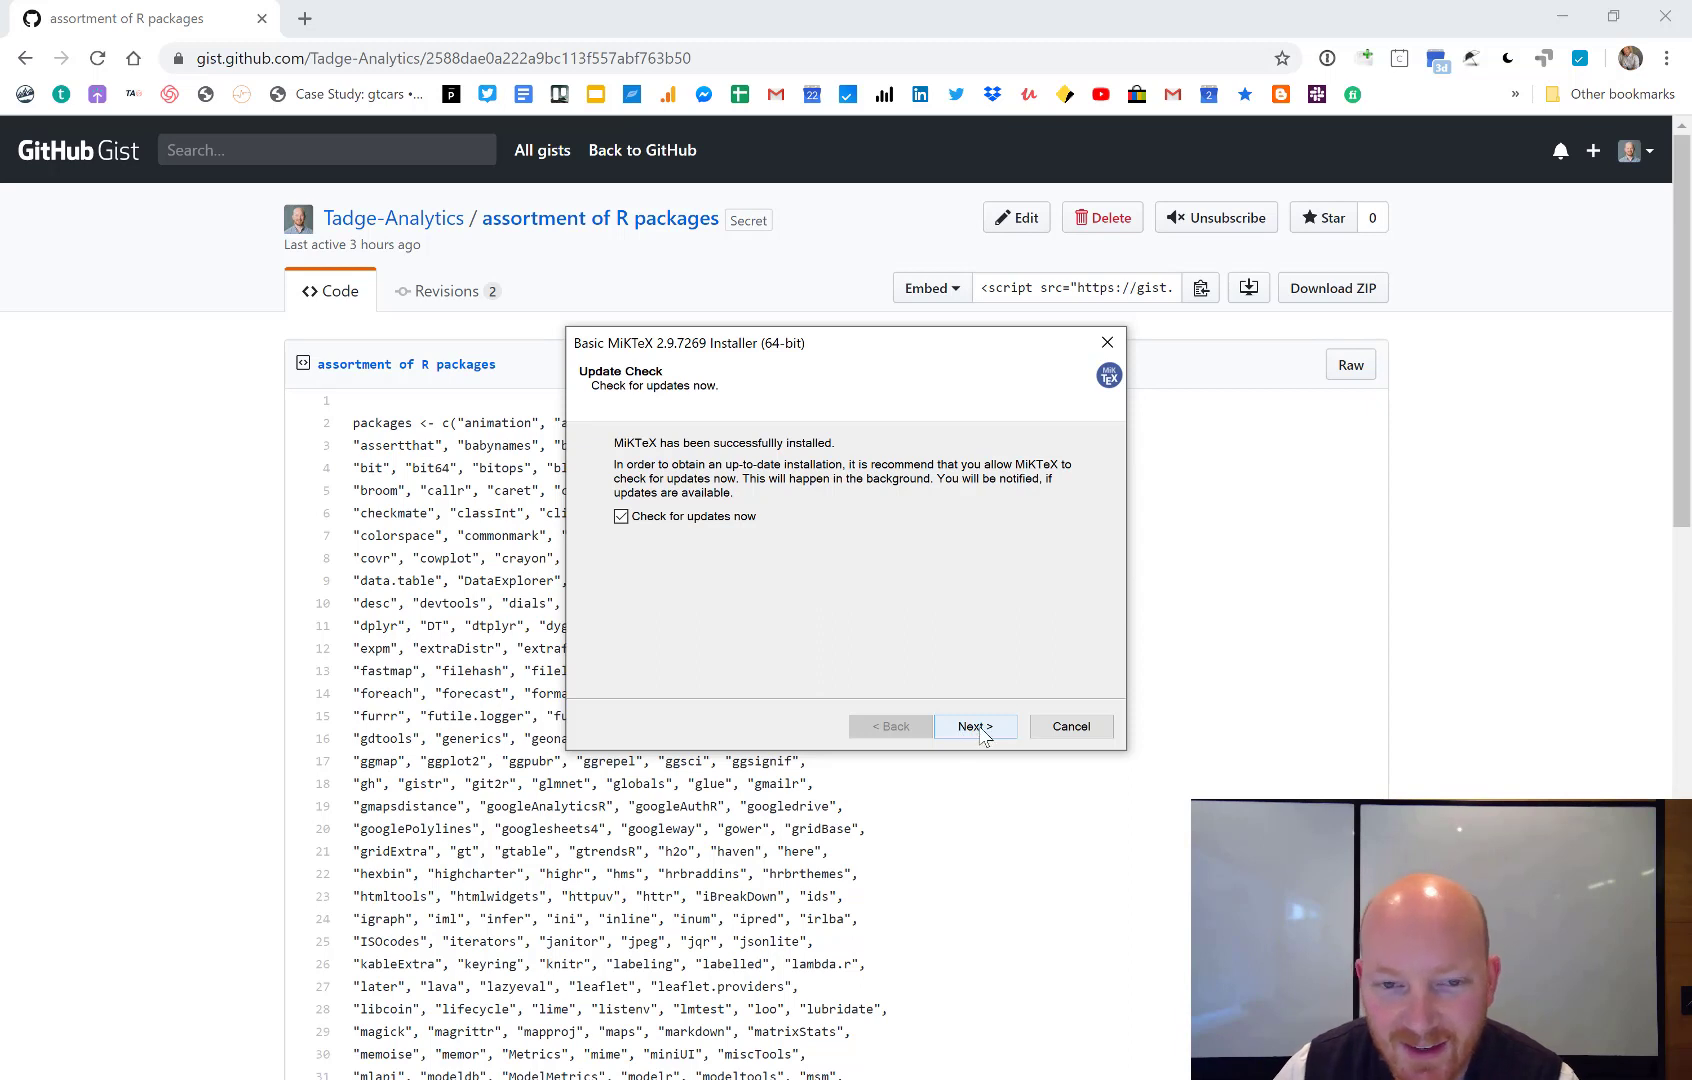
left_click(981, 735)
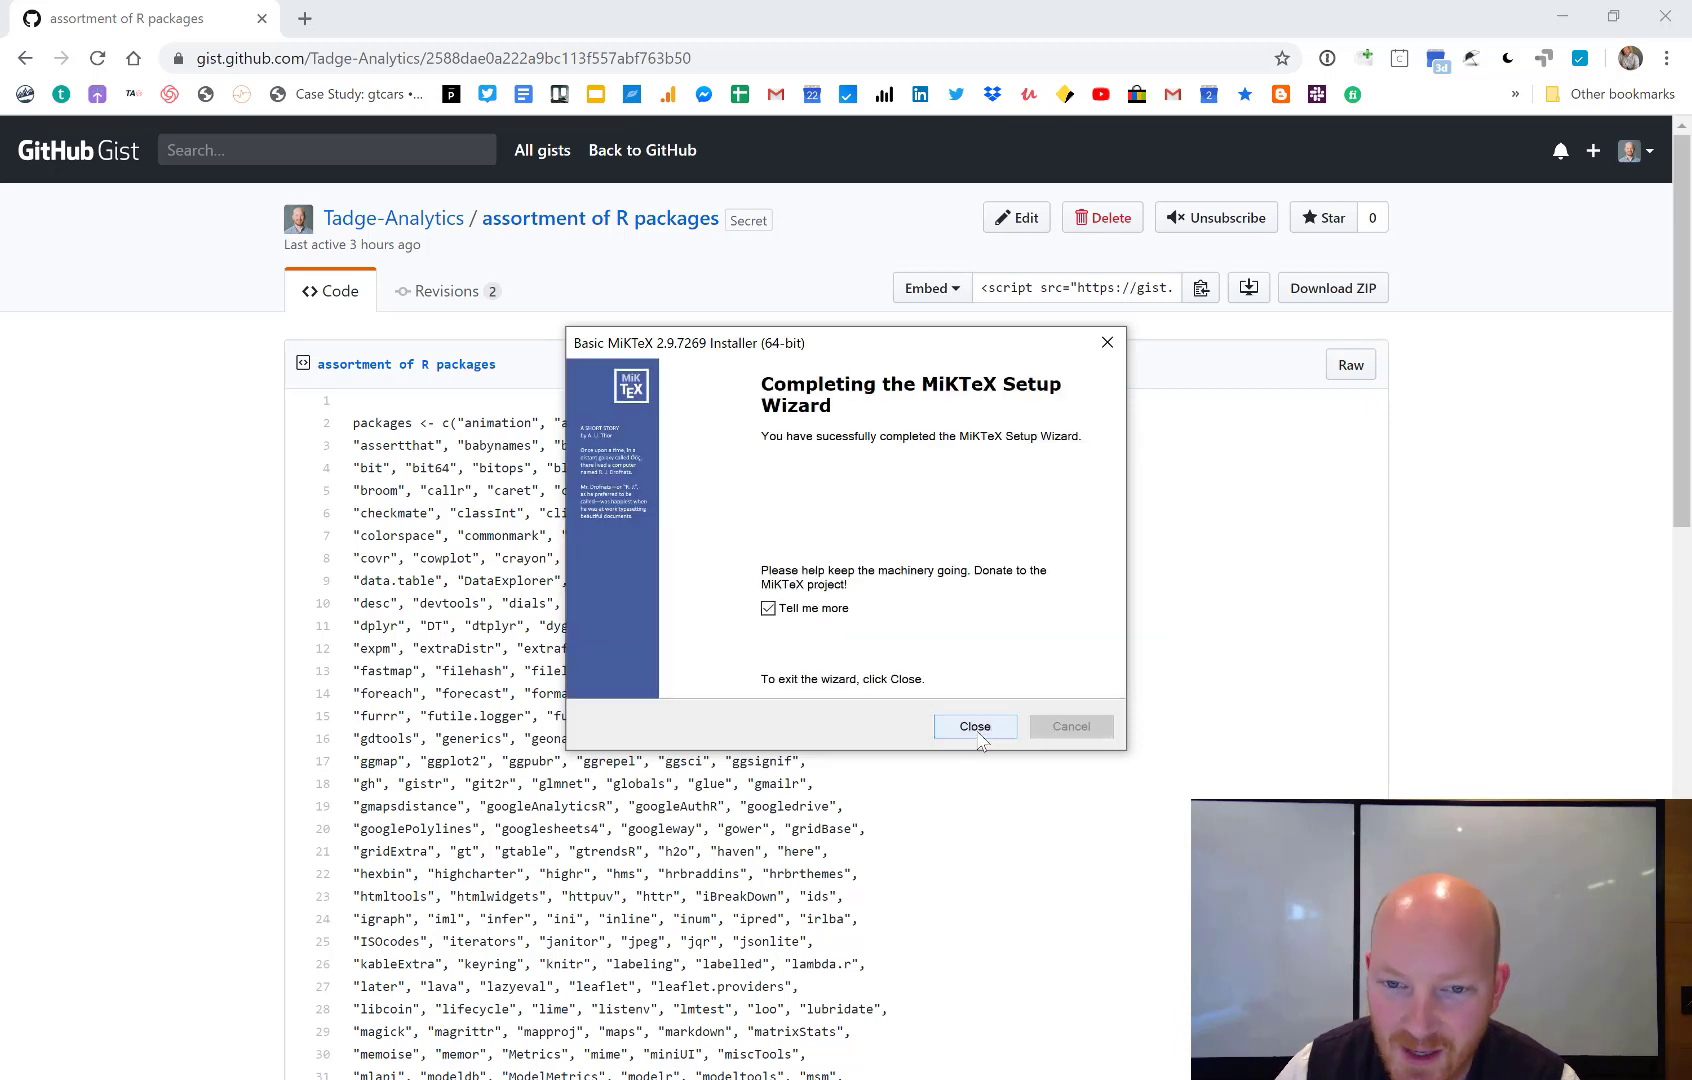
left_click(795, 612)
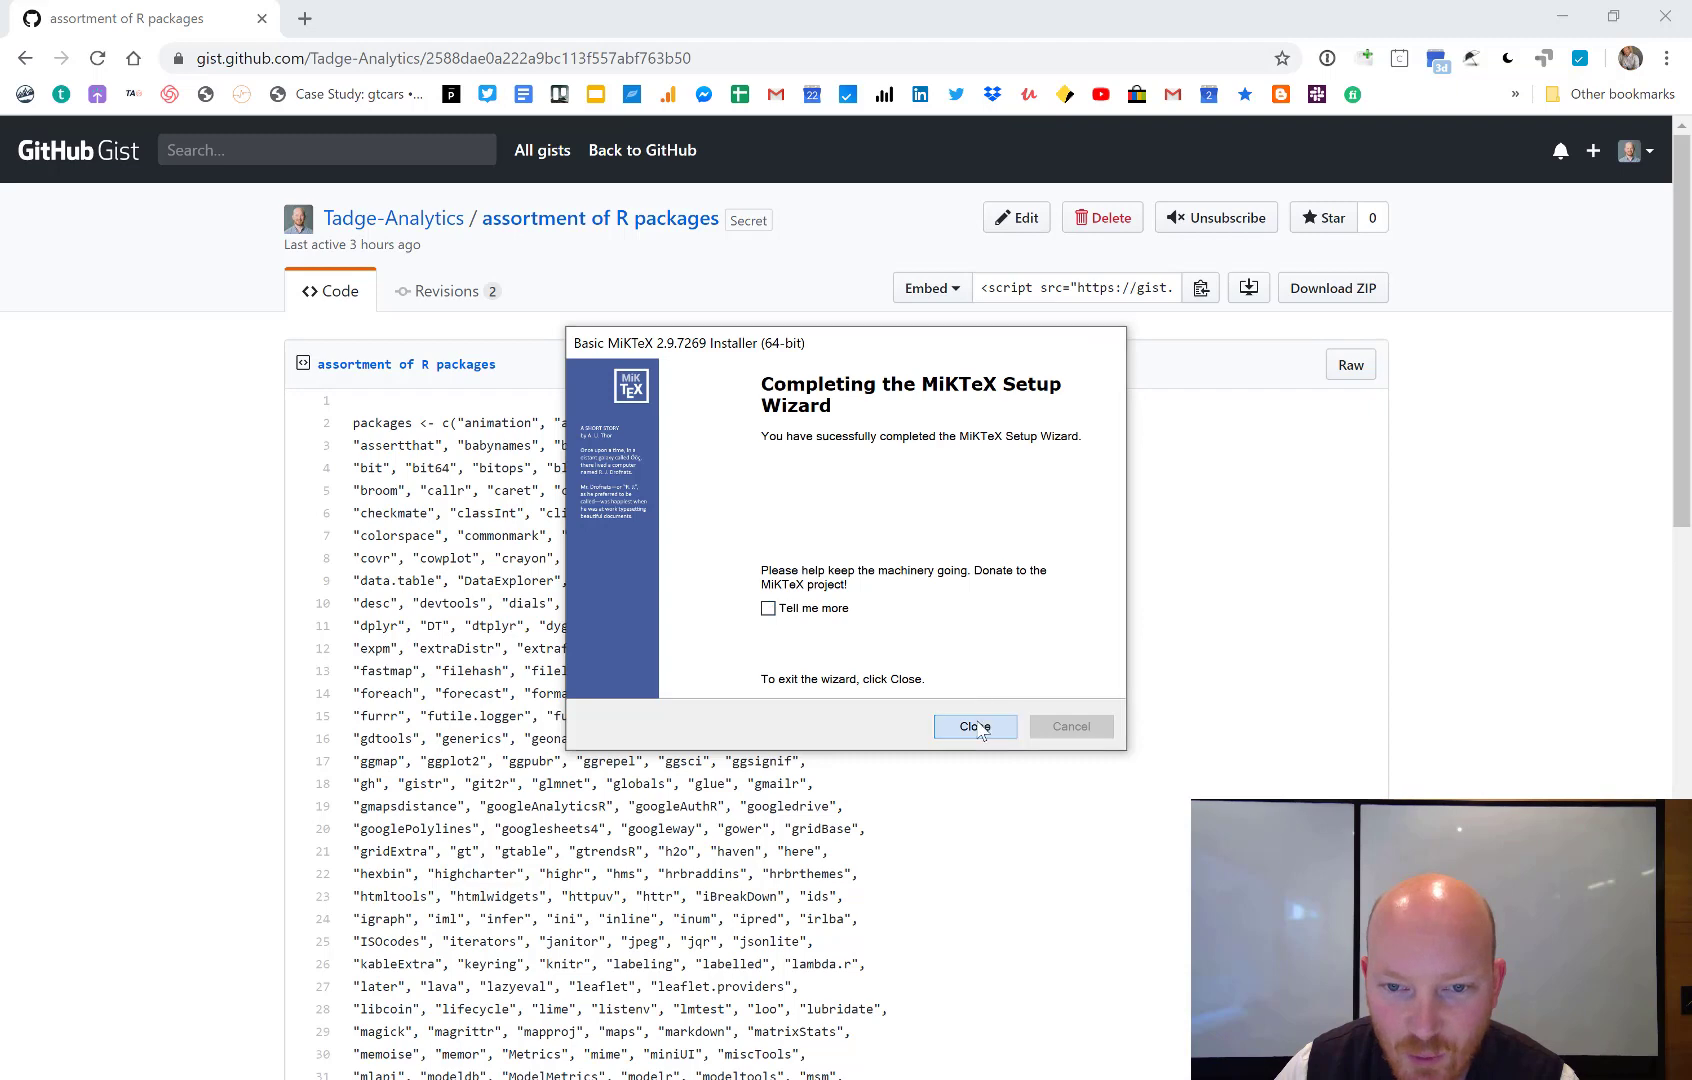
left_click(975, 727)
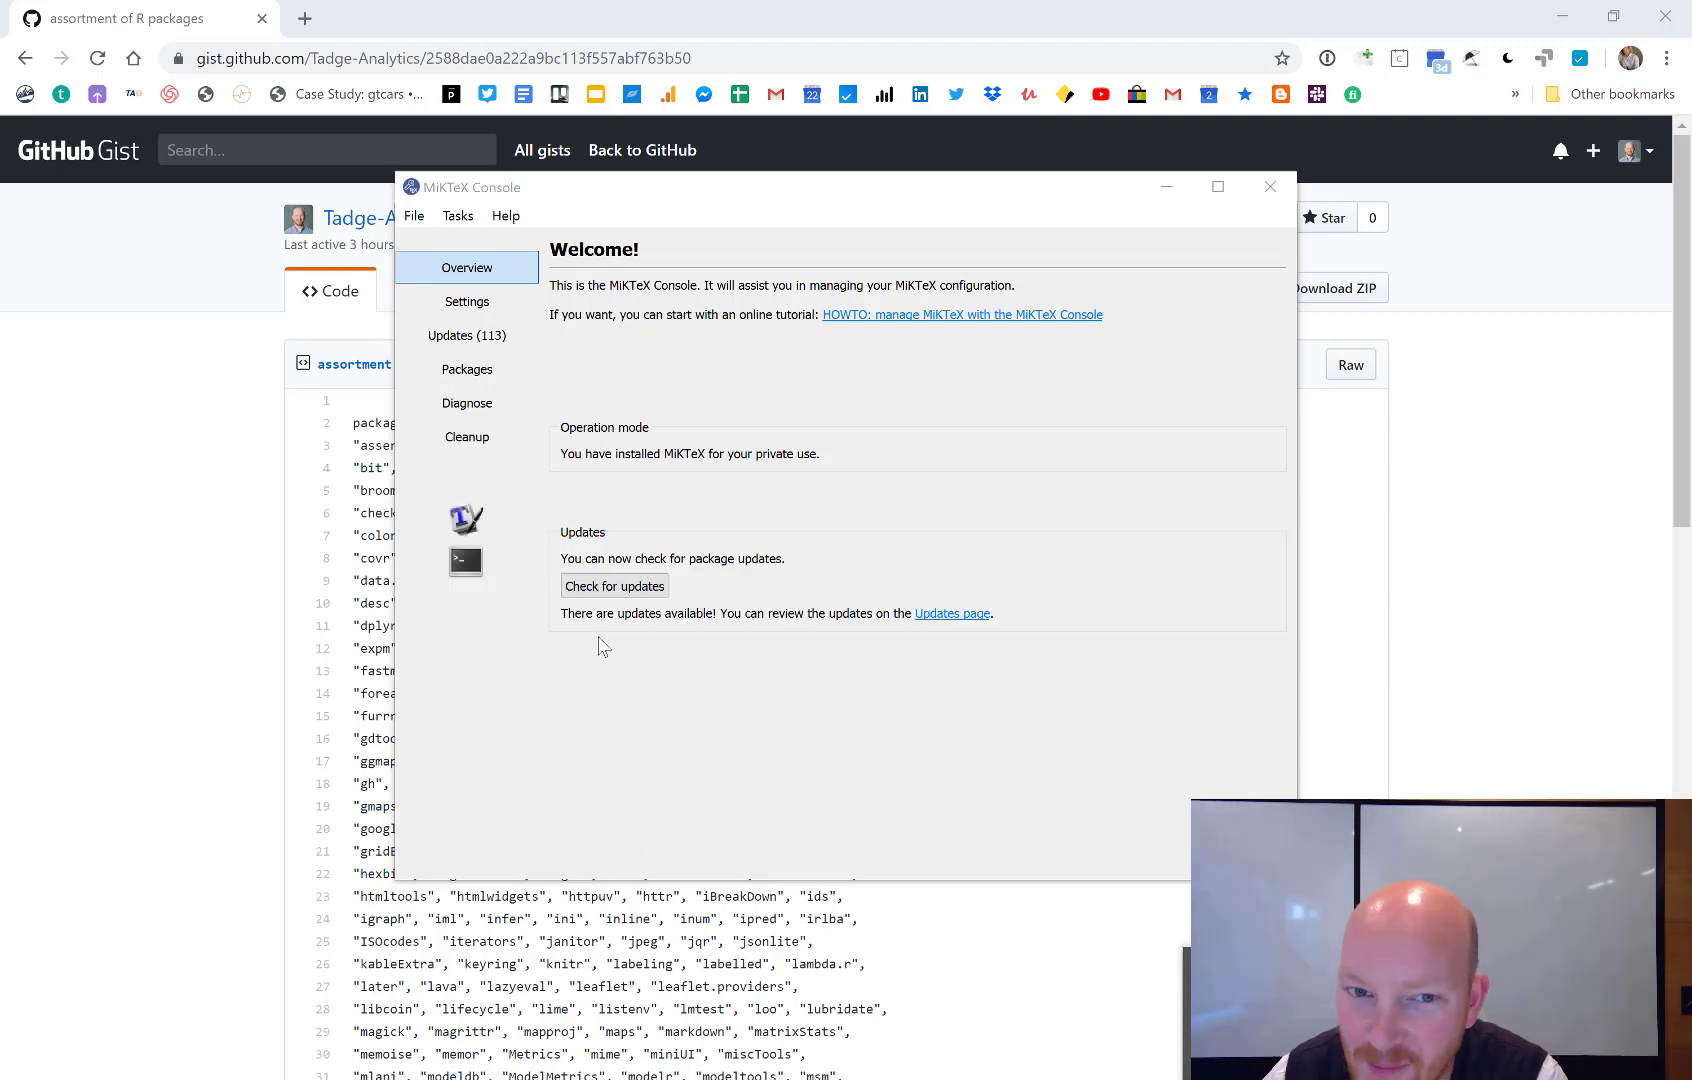
Install all available package updates in MiKTeX Console, accept its restart, and close the console
left_click(460, 340)
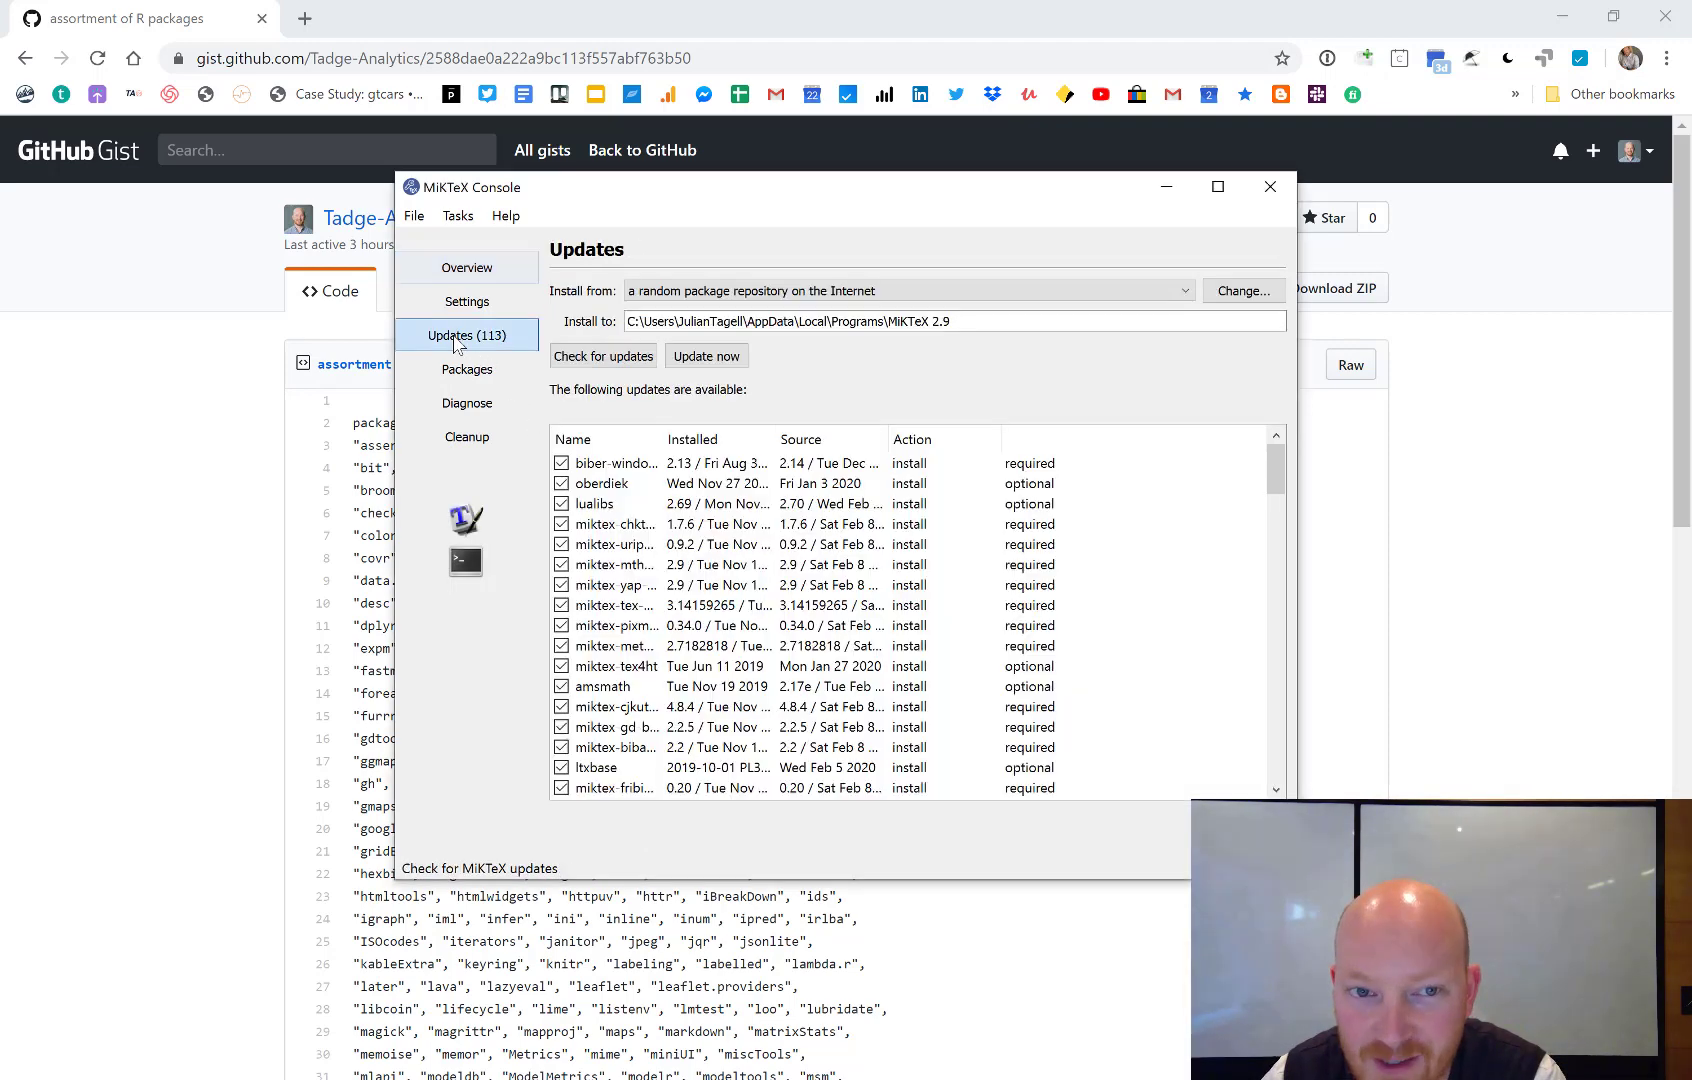
left_click(705, 358)
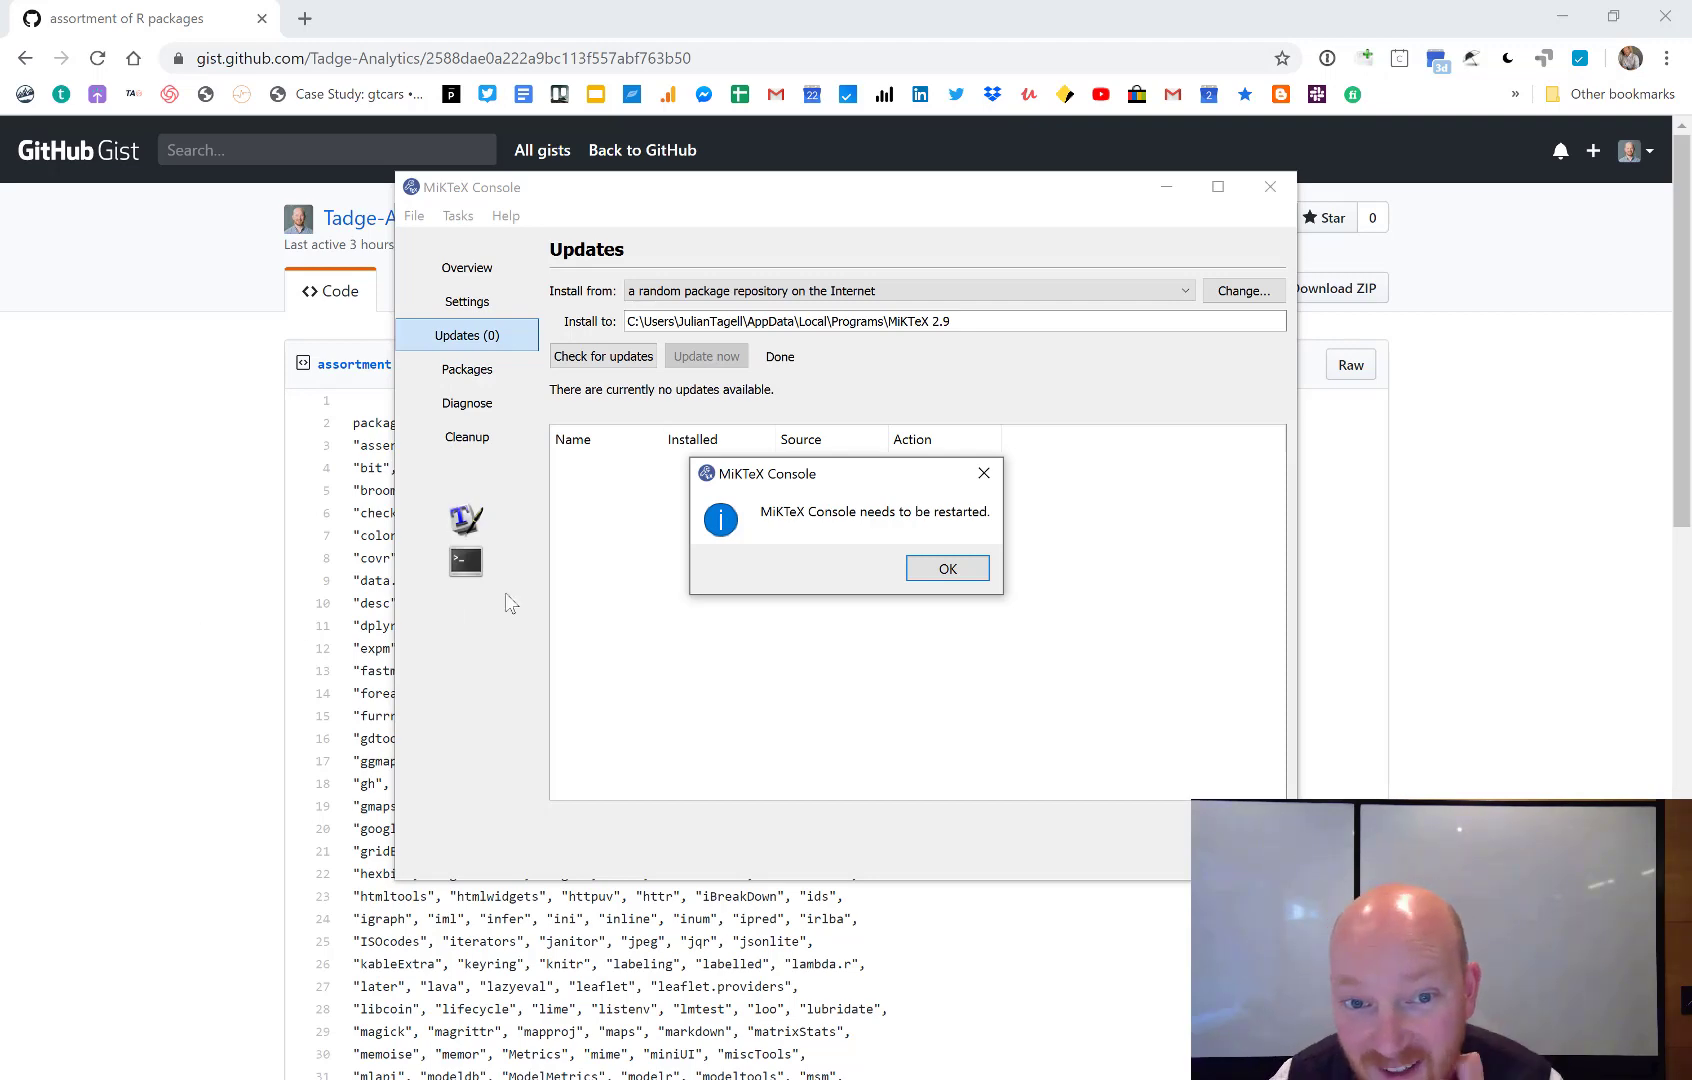
left_click(944, 570)
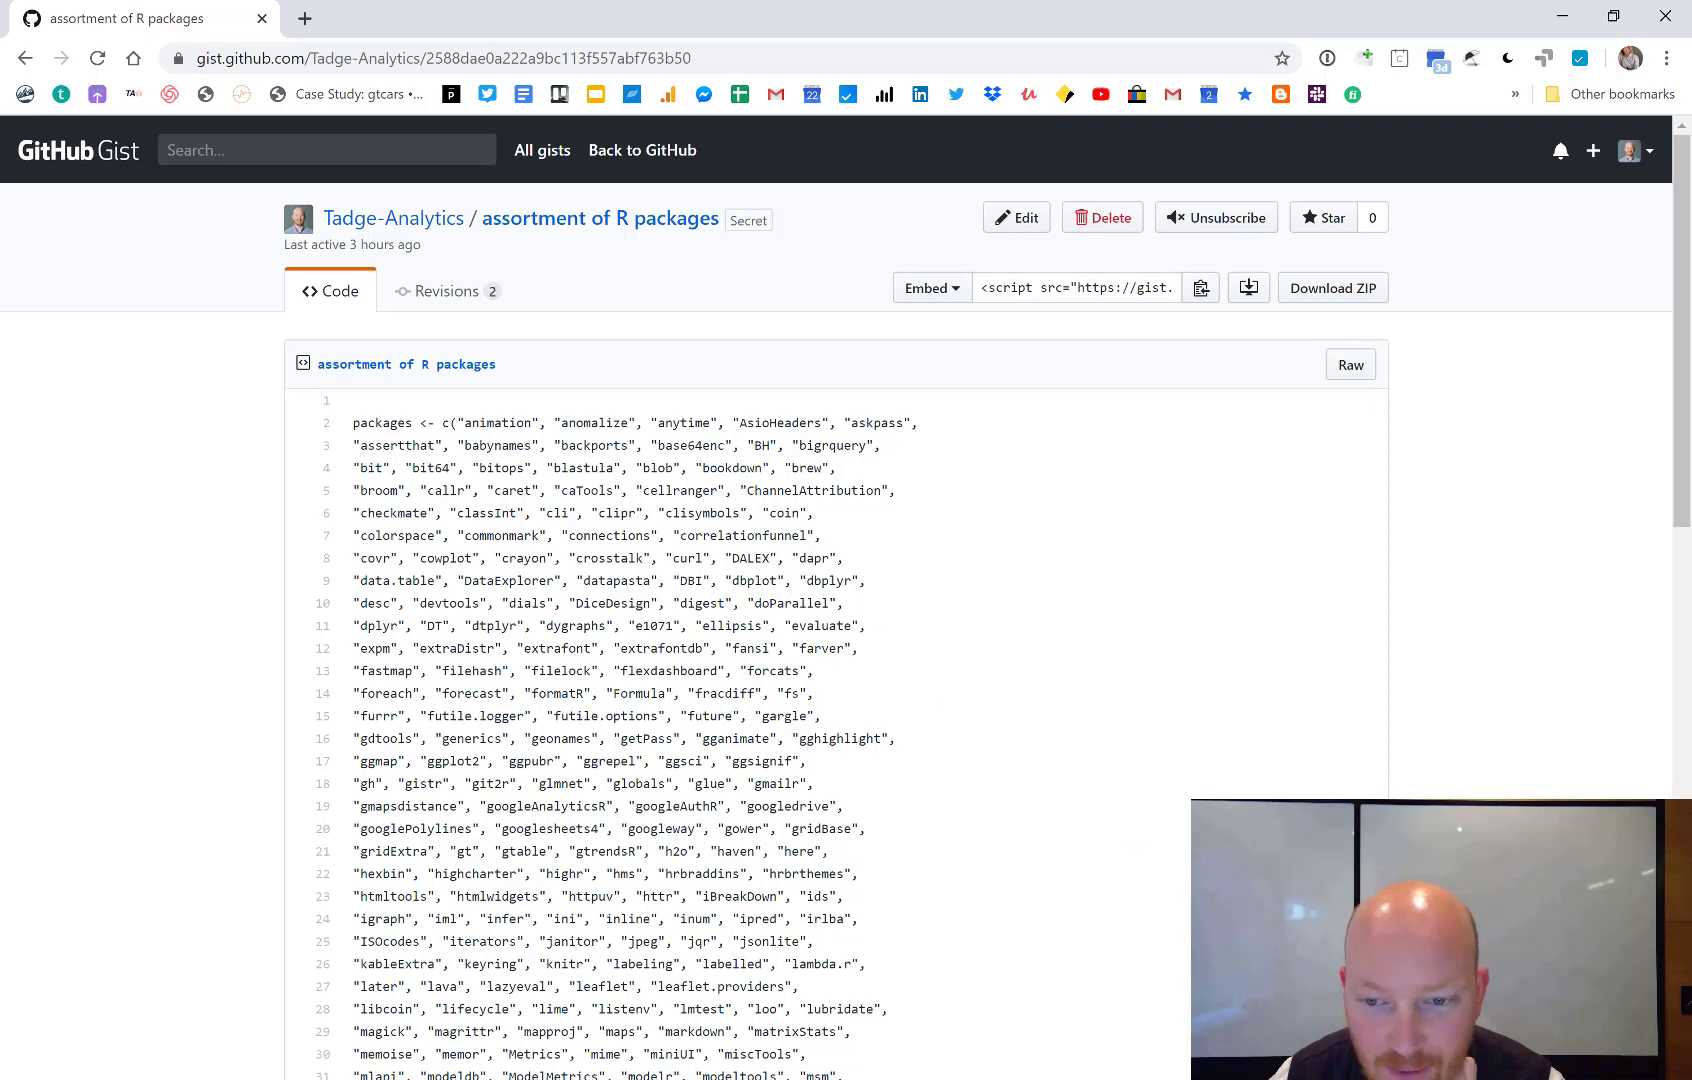
left_click(1250, 1074)
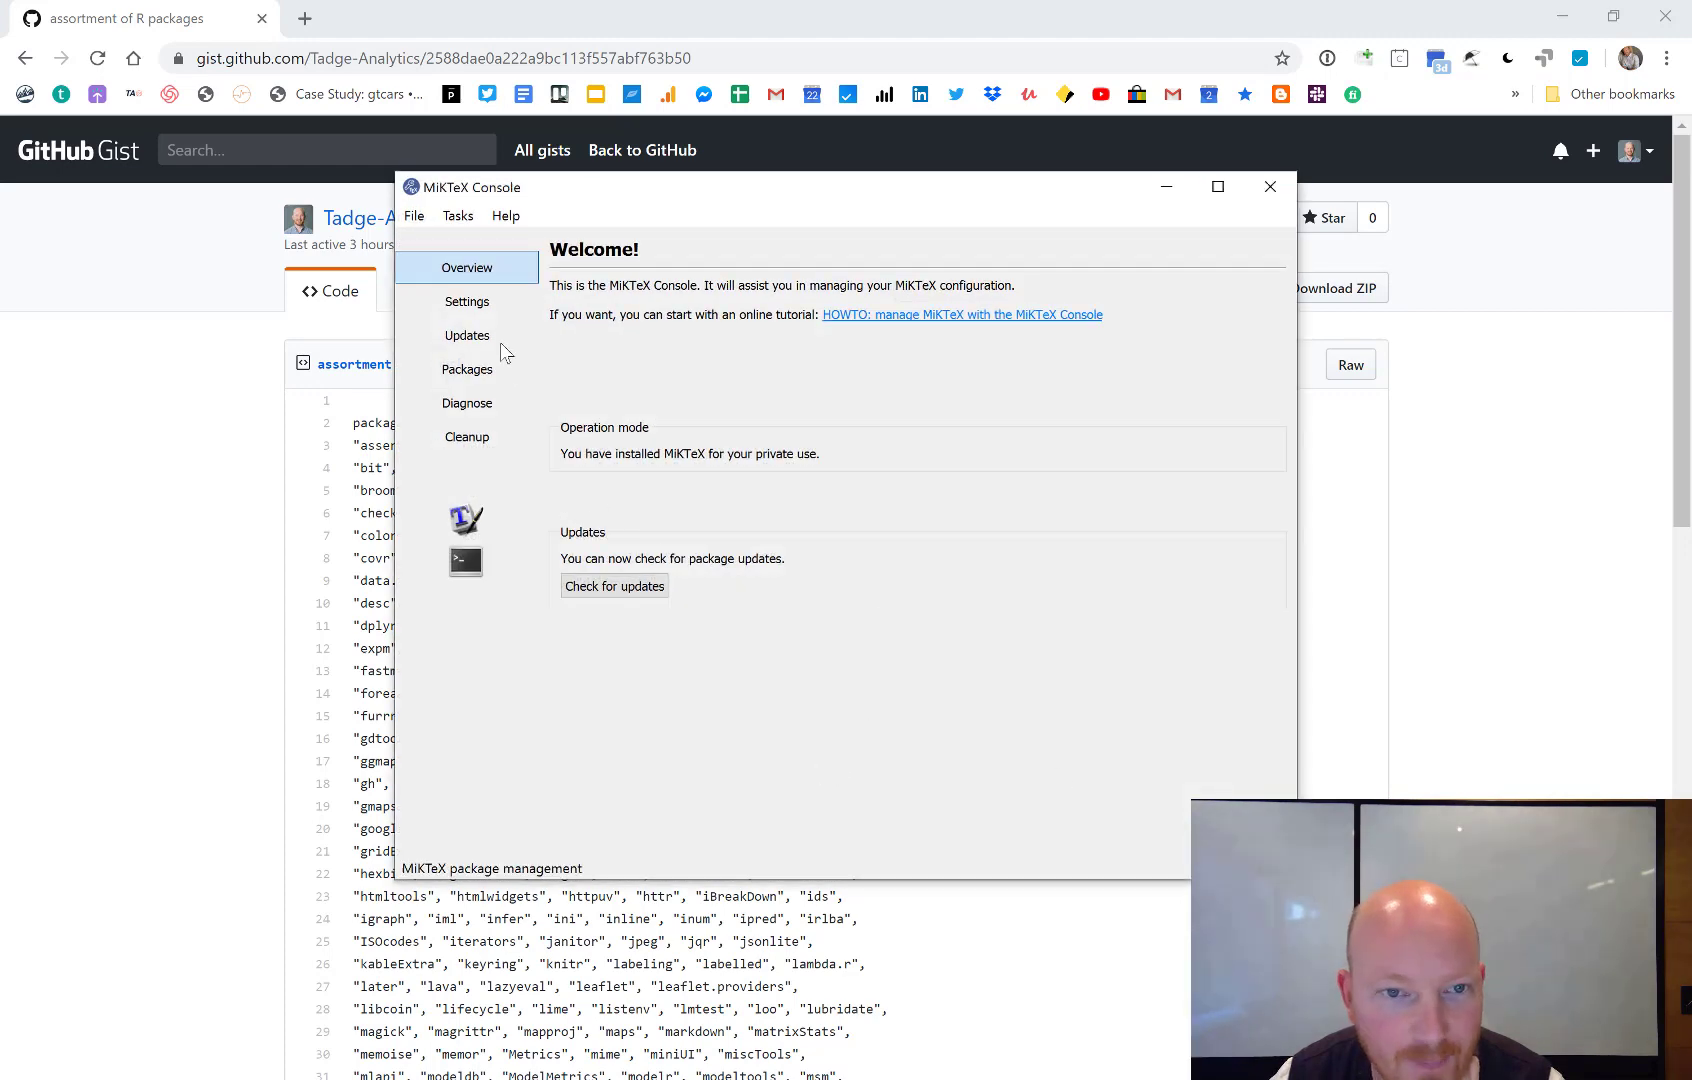
left_click(1270, 190)
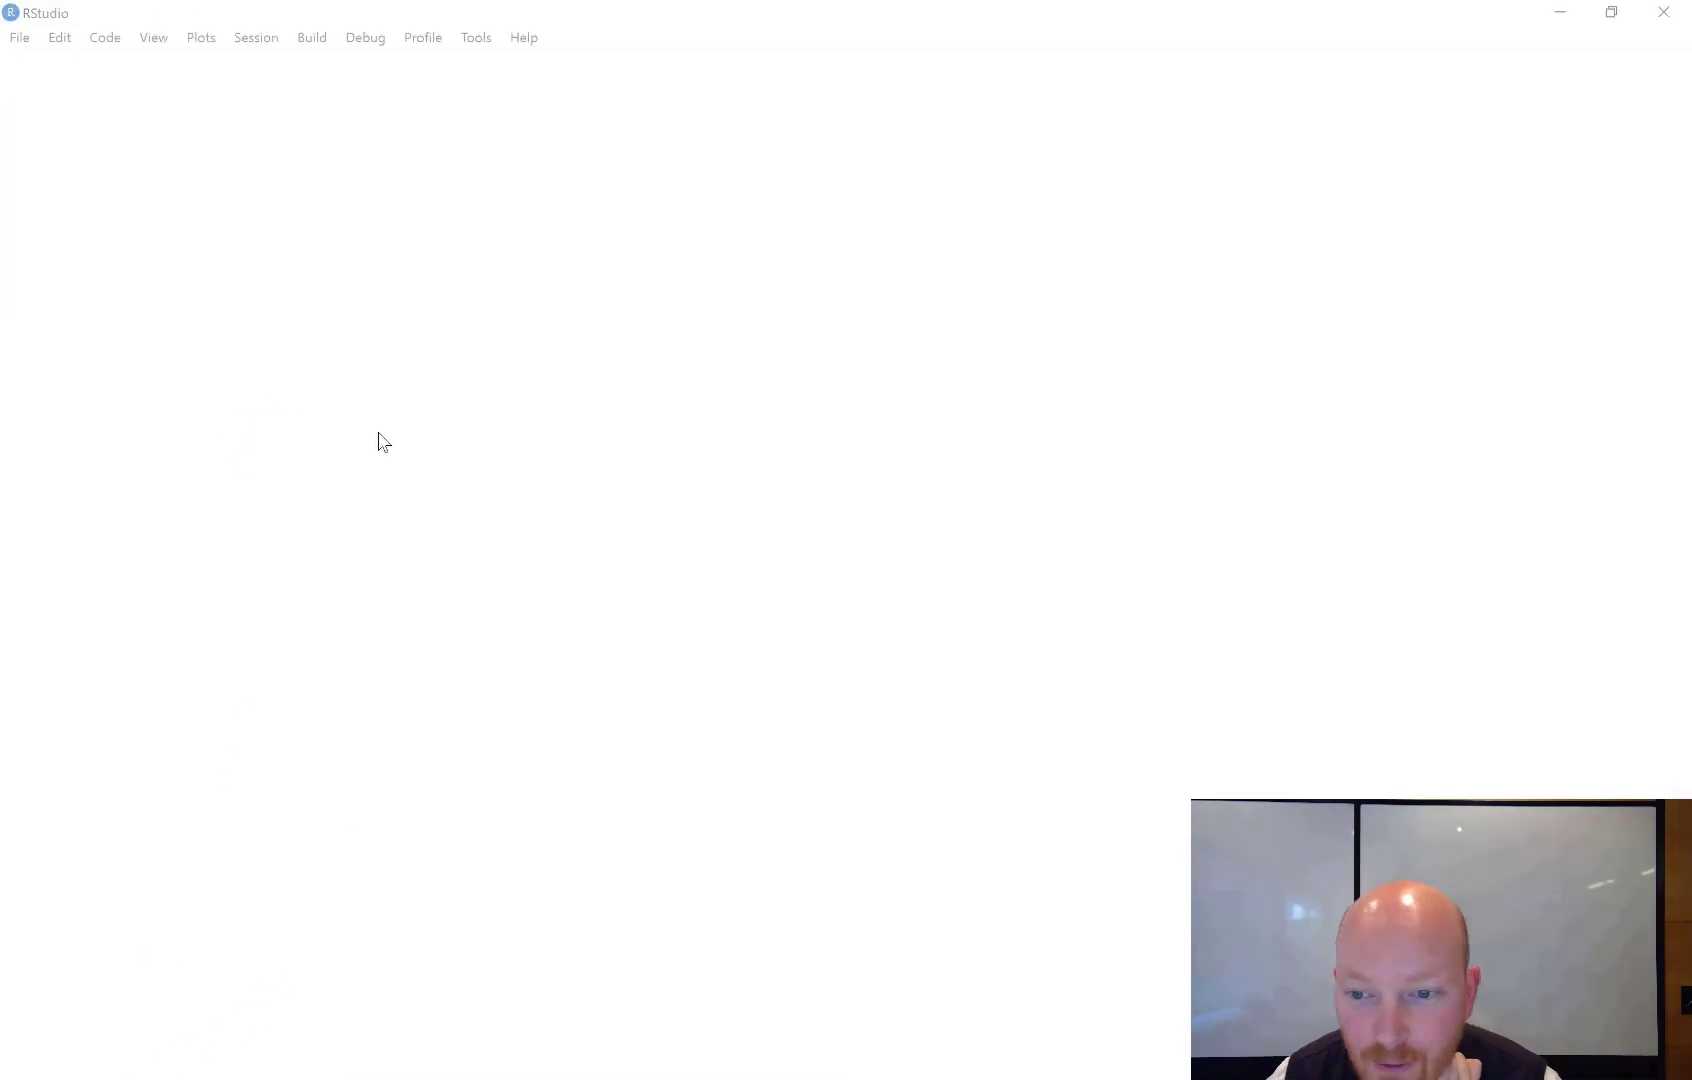
Check the contents of the Desktop folder in File Explorer and close the window
key("super+e")
left_click(299, 392)
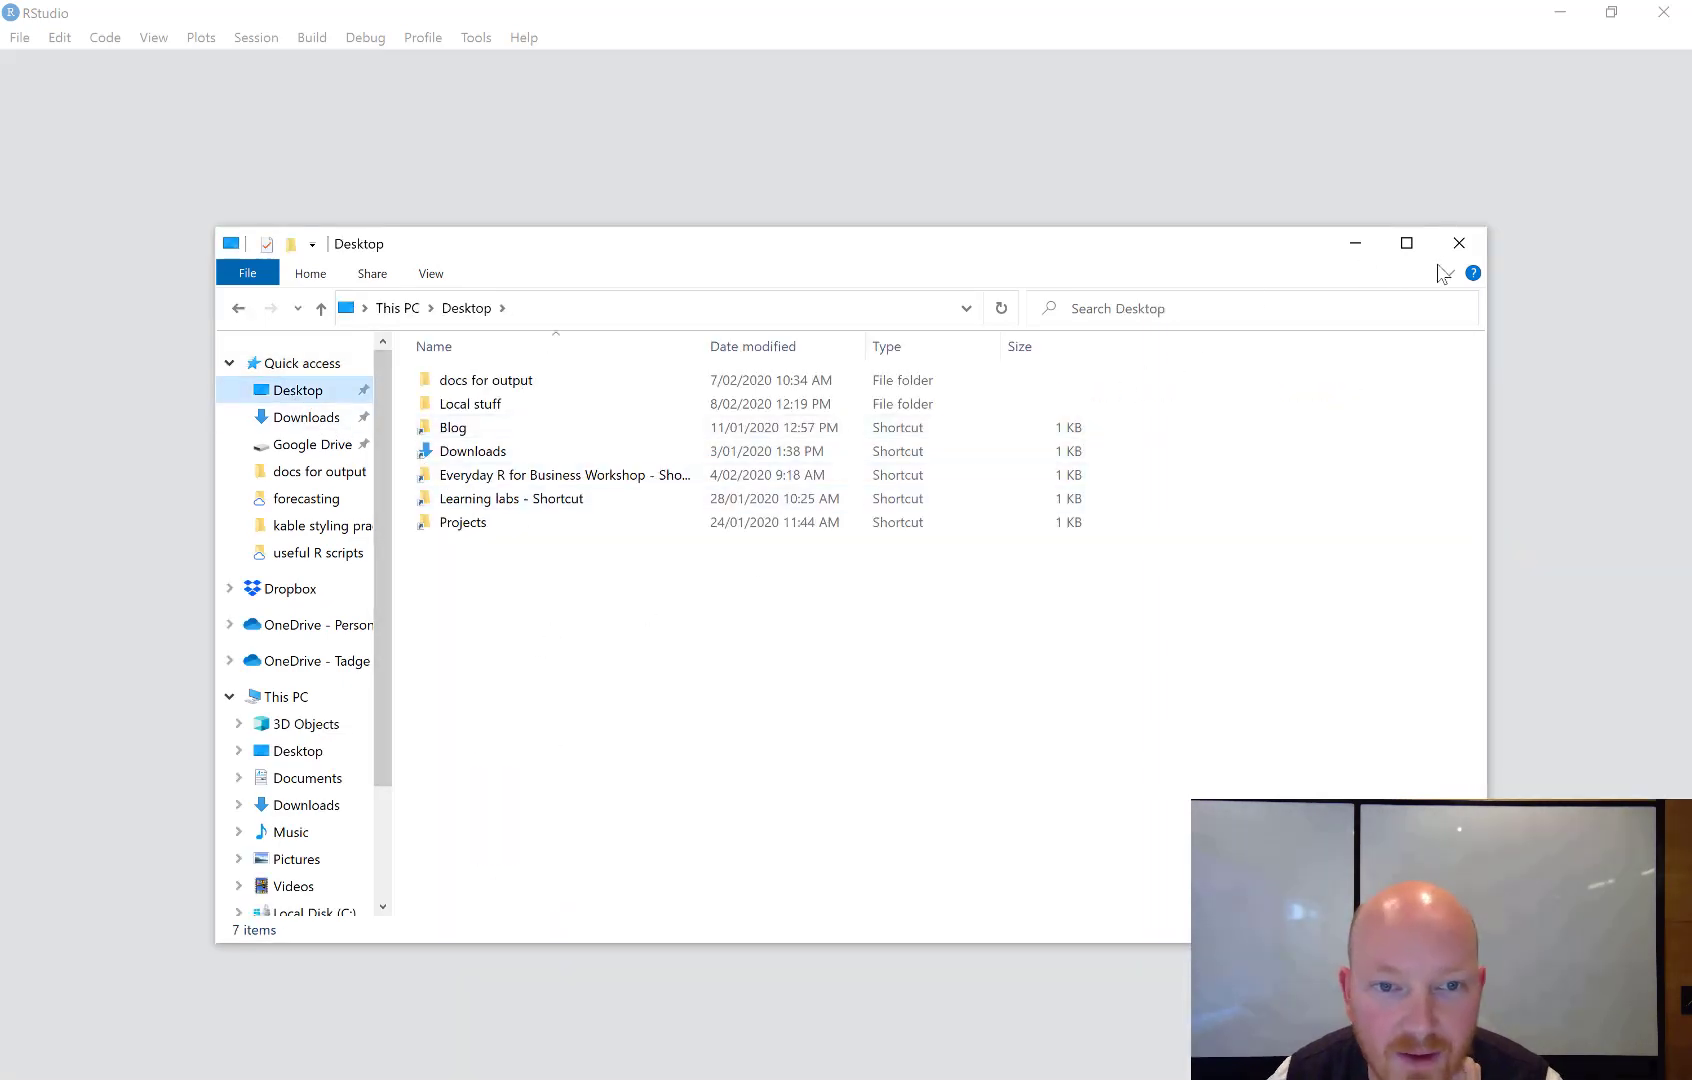
left_click(1460, 244)
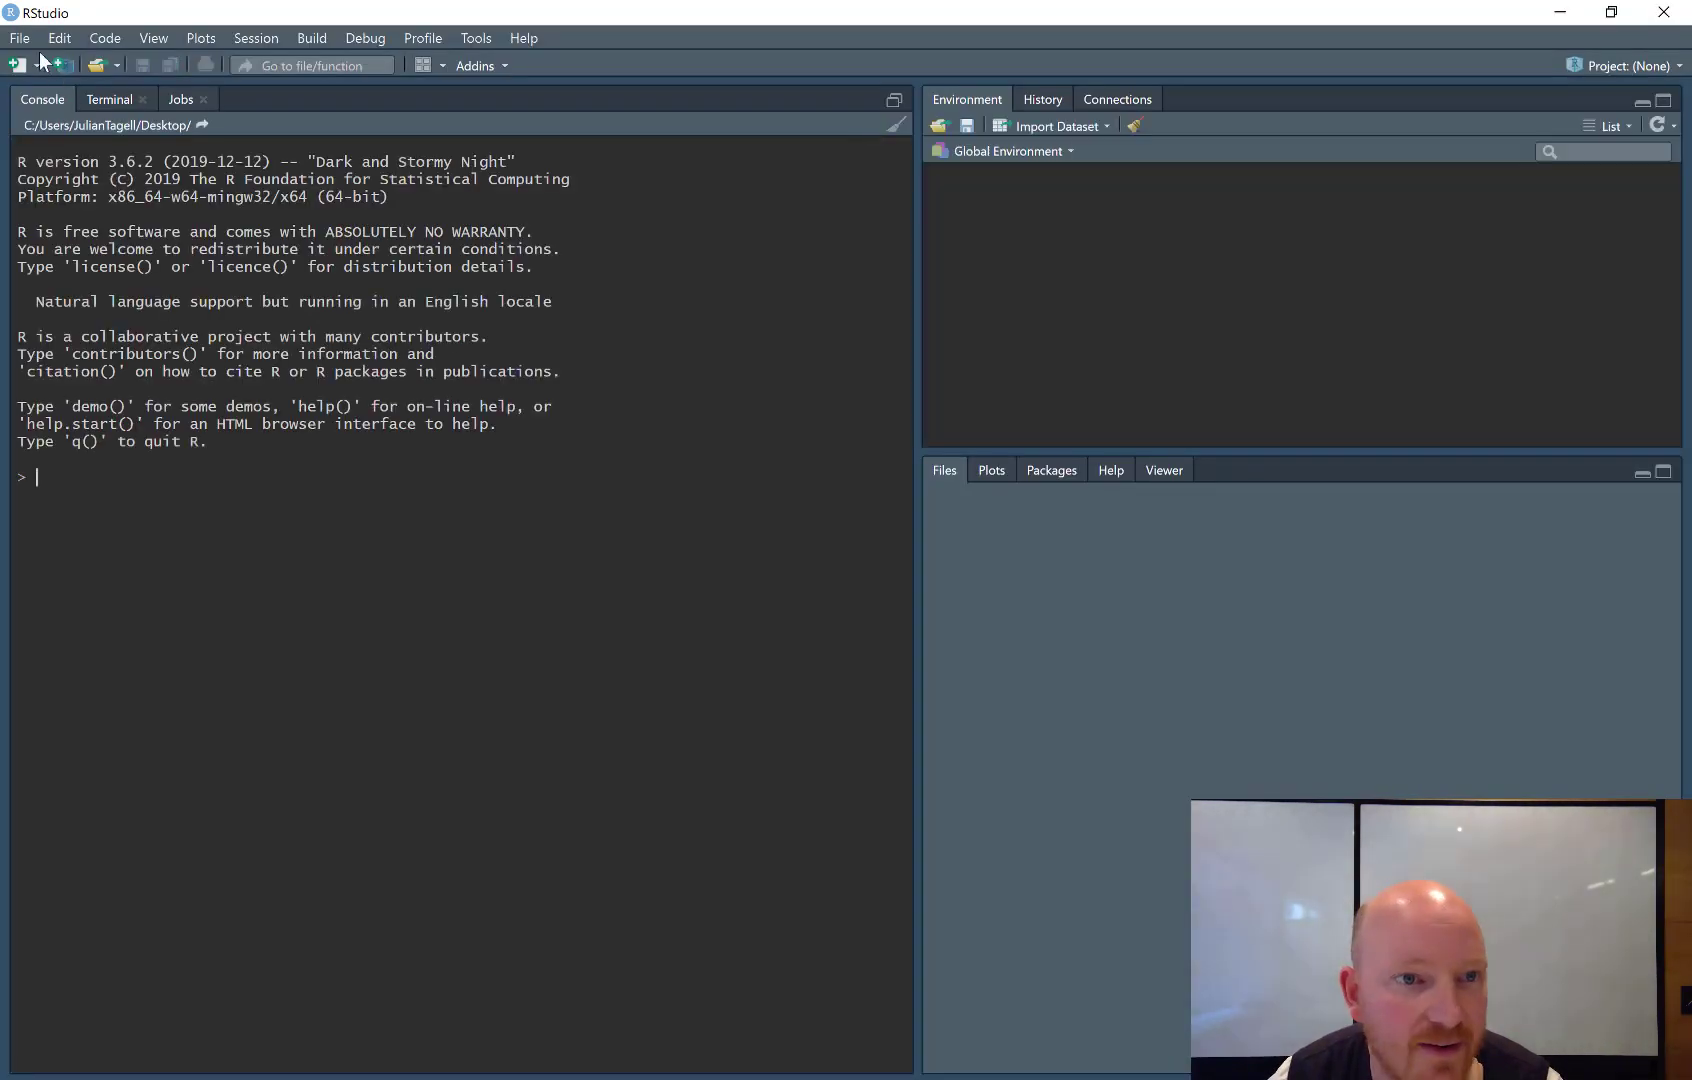
Create a new R Markdown document in RStudio with the default title and PDF as its output format
left_click(19, 38)
mouse_move(60, 64)
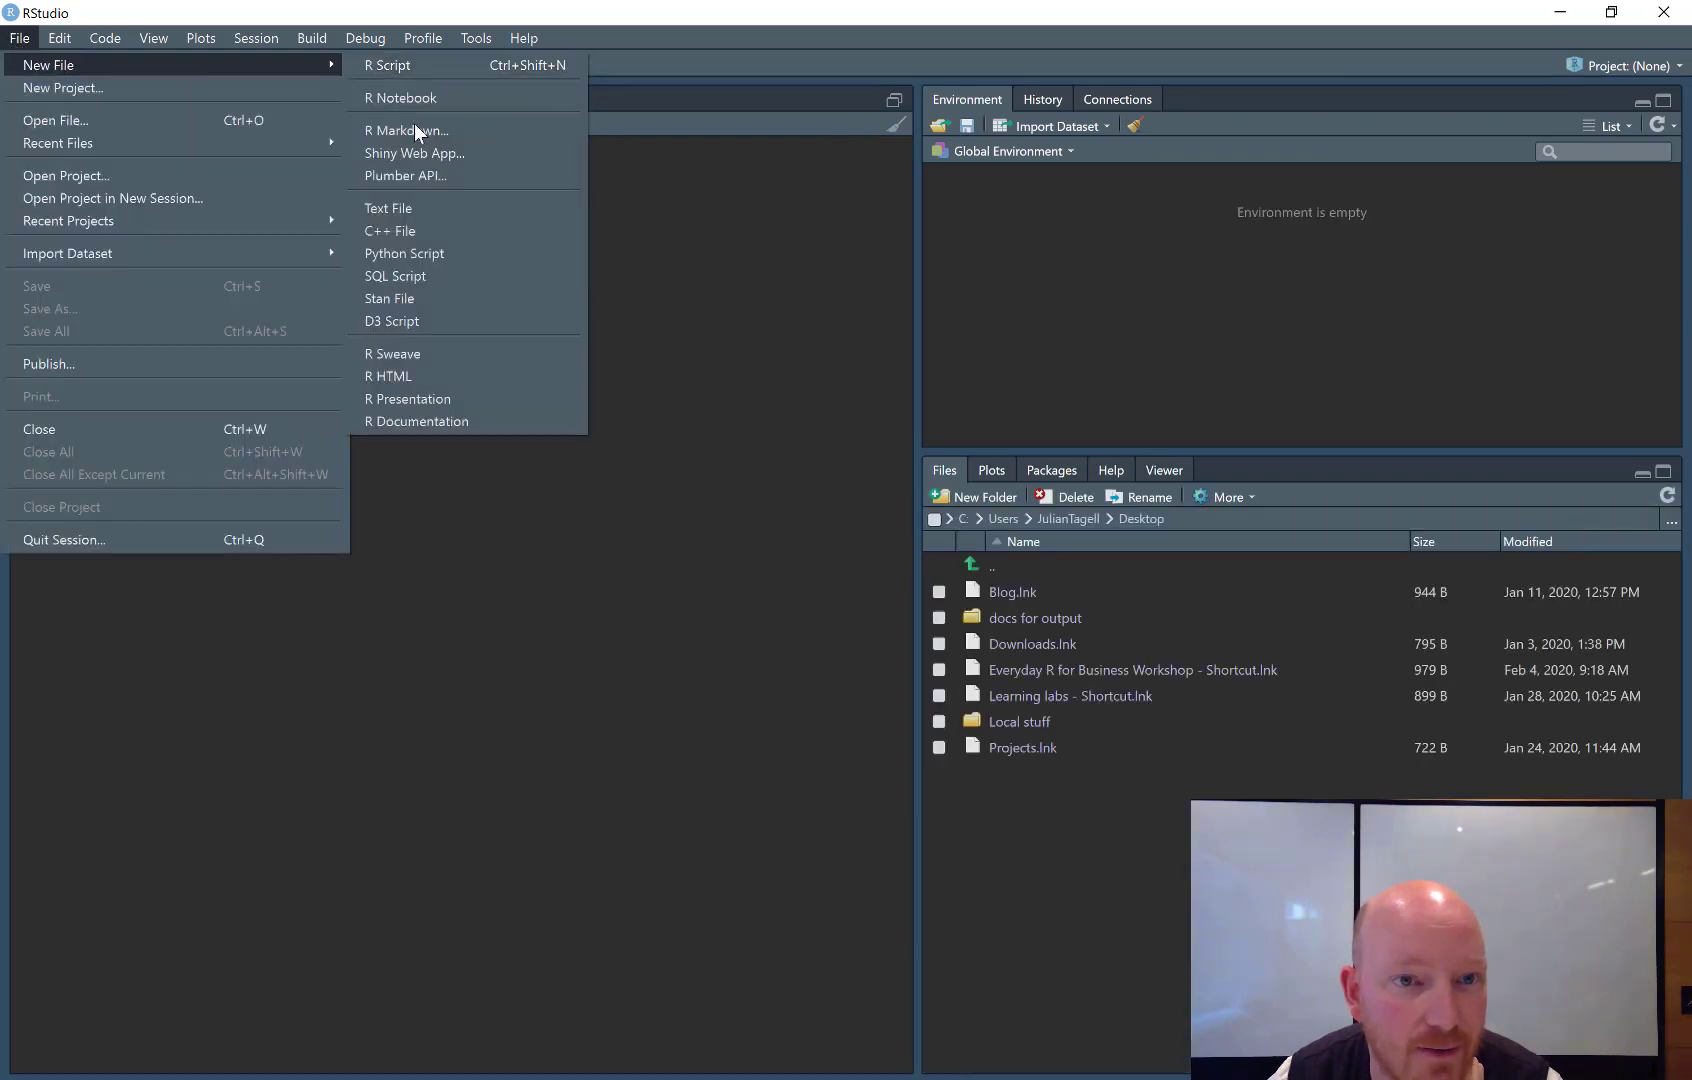
left_click(414, 128)
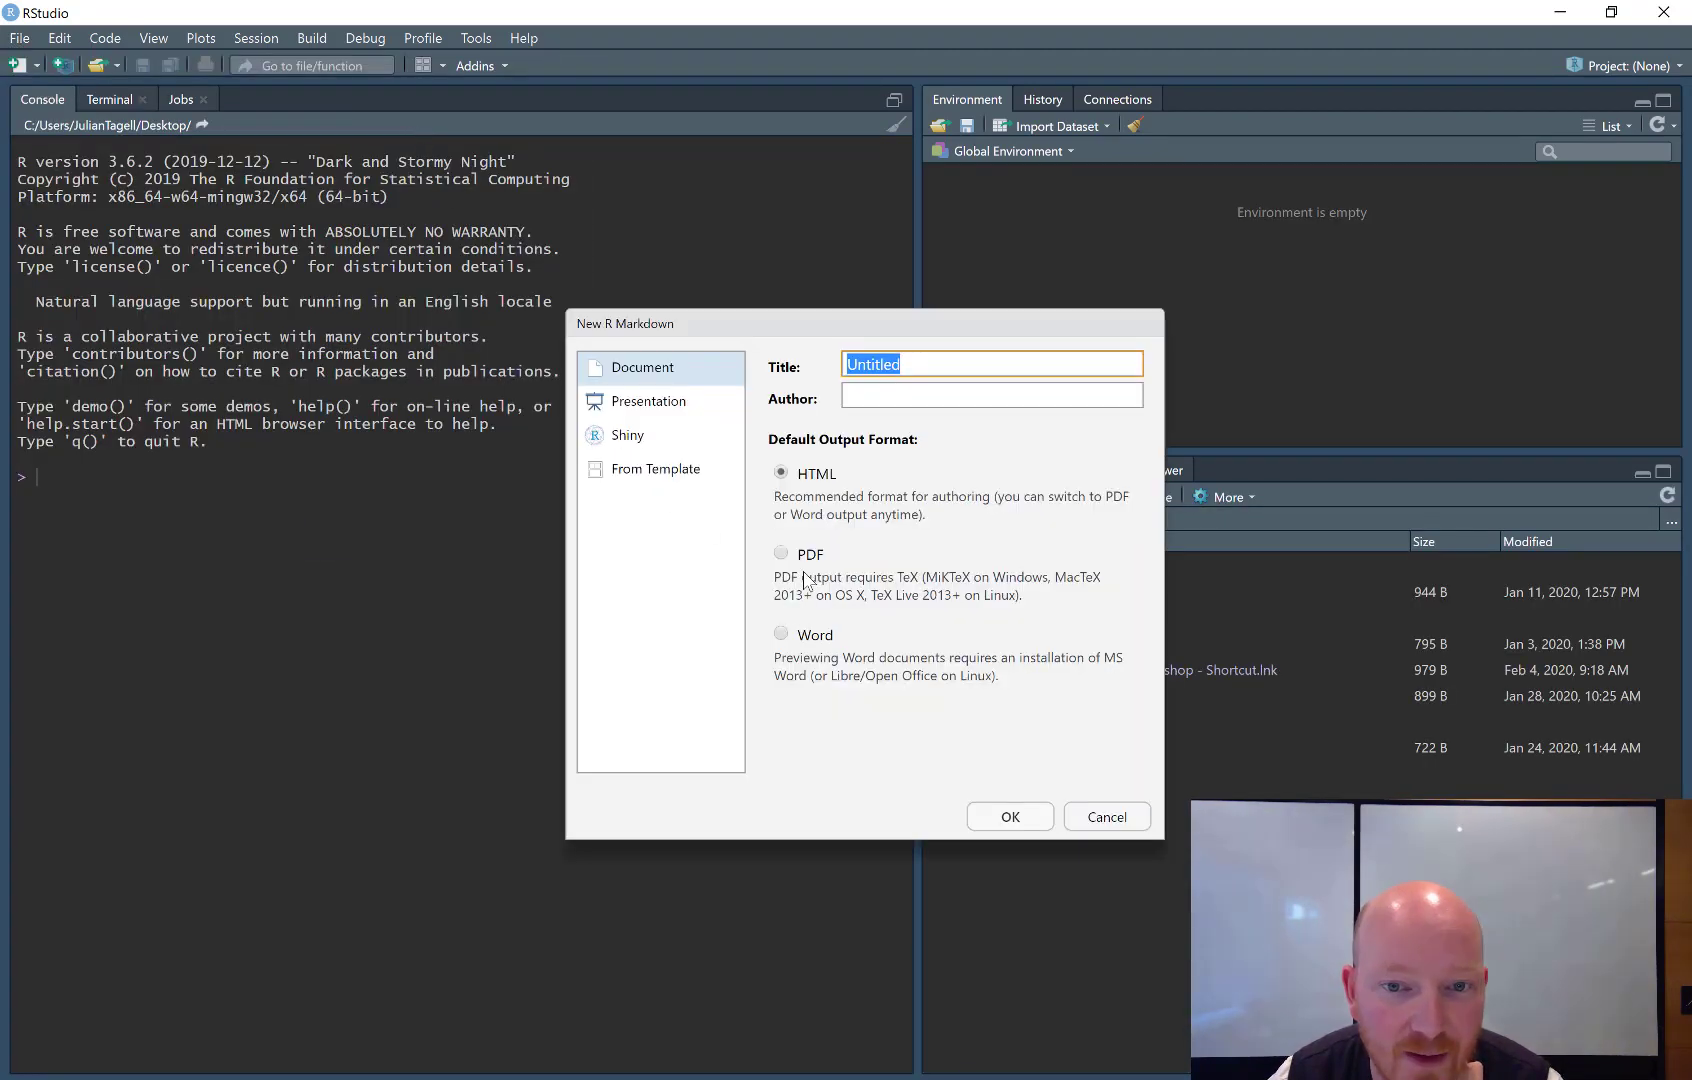
left_click(781, 553)
left_click(1010, 818)
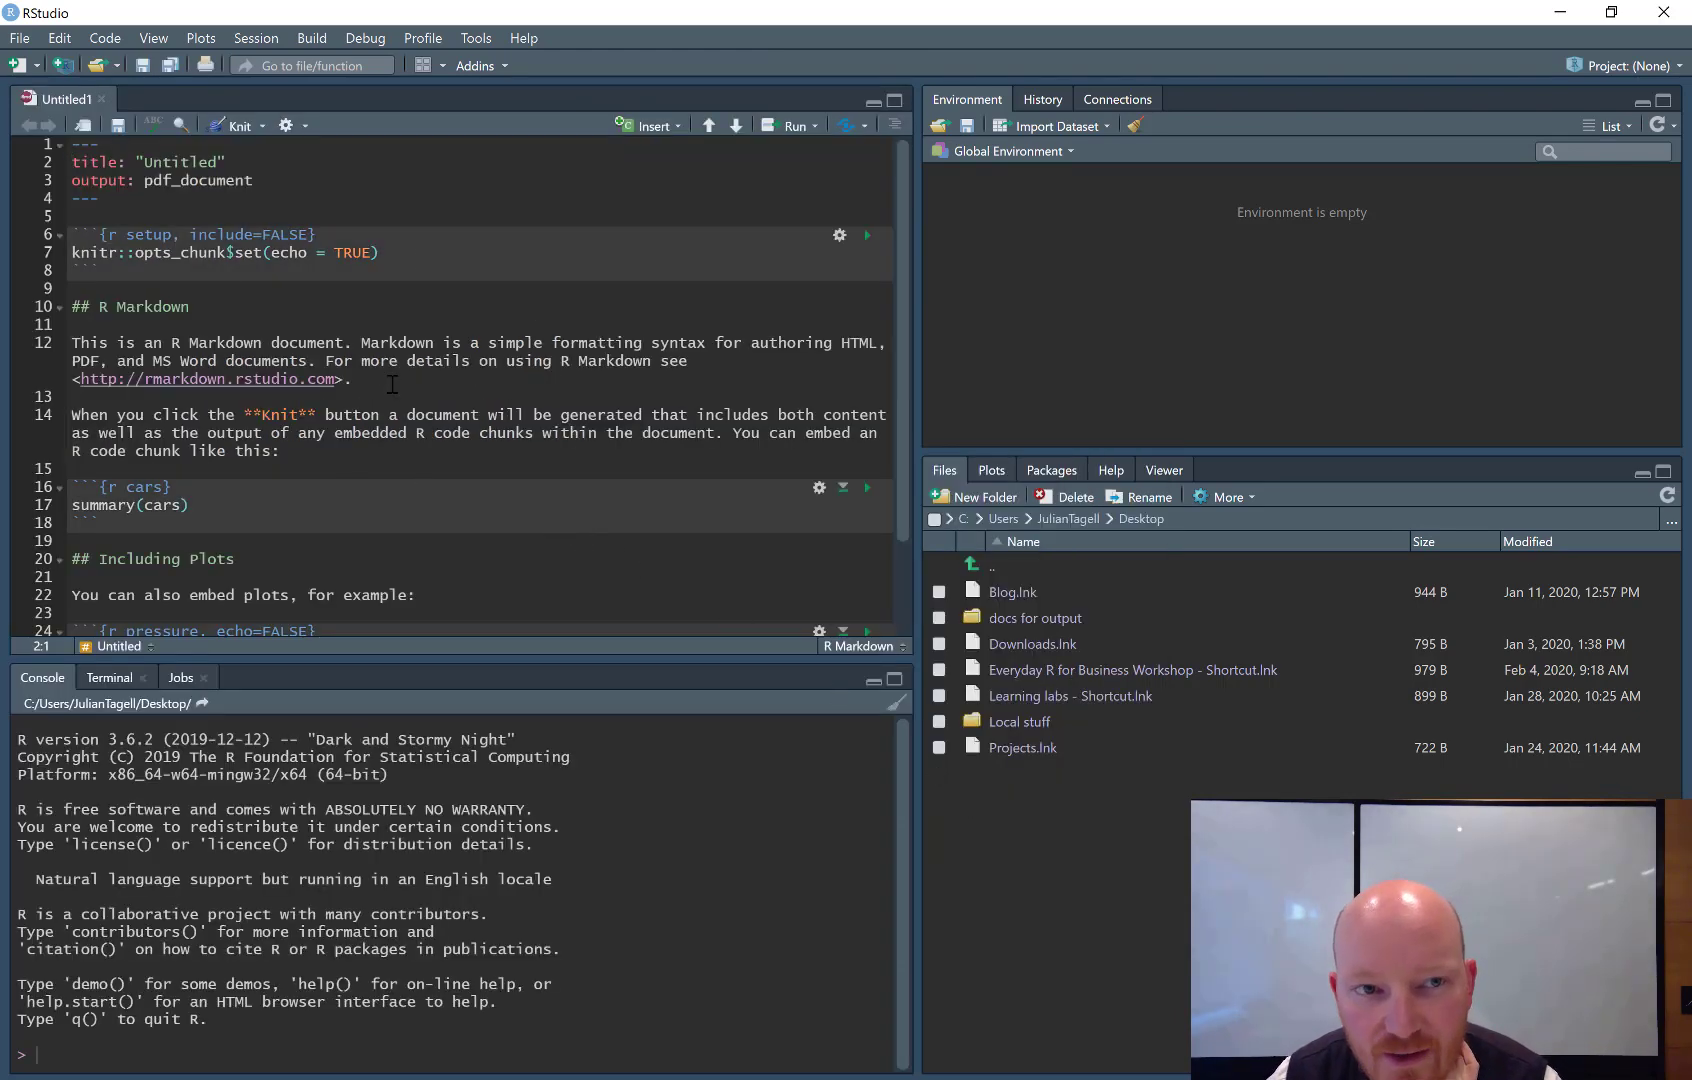
Knit the document to PDF, saving it as test on the Desktop, and close the PDF preview
left_click(227, 126)
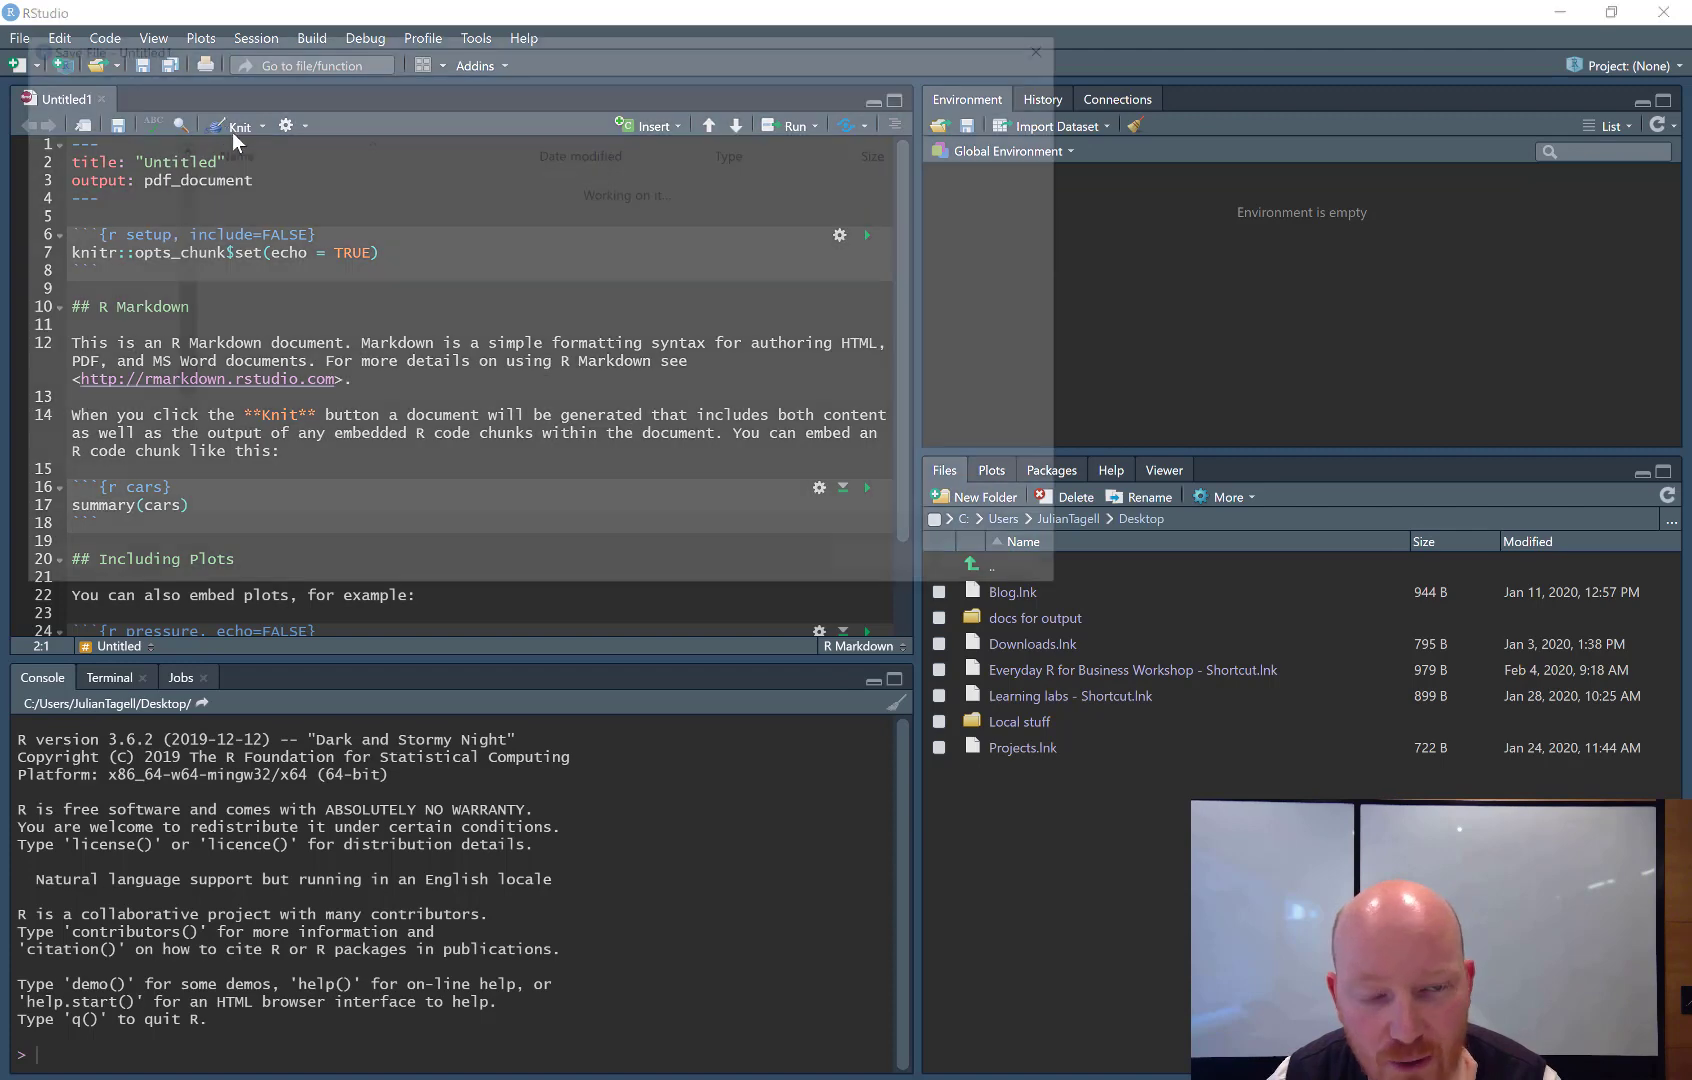
type("test")
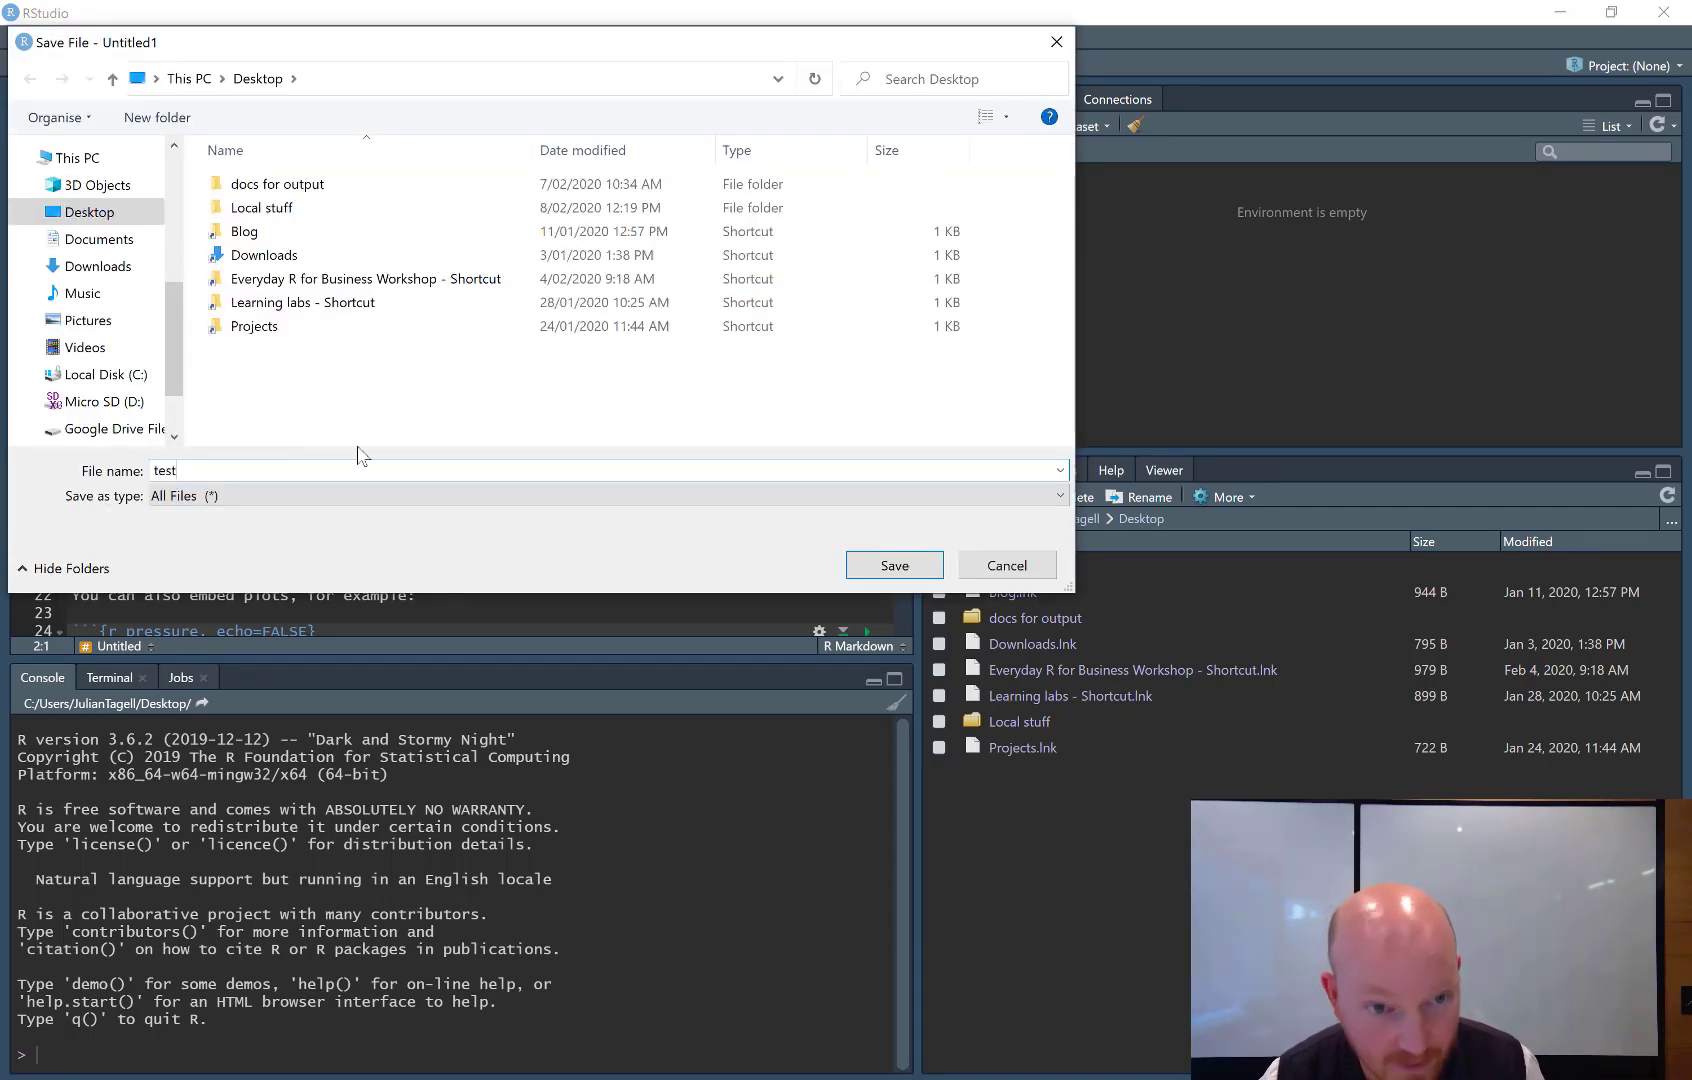
left_click(884, 570)
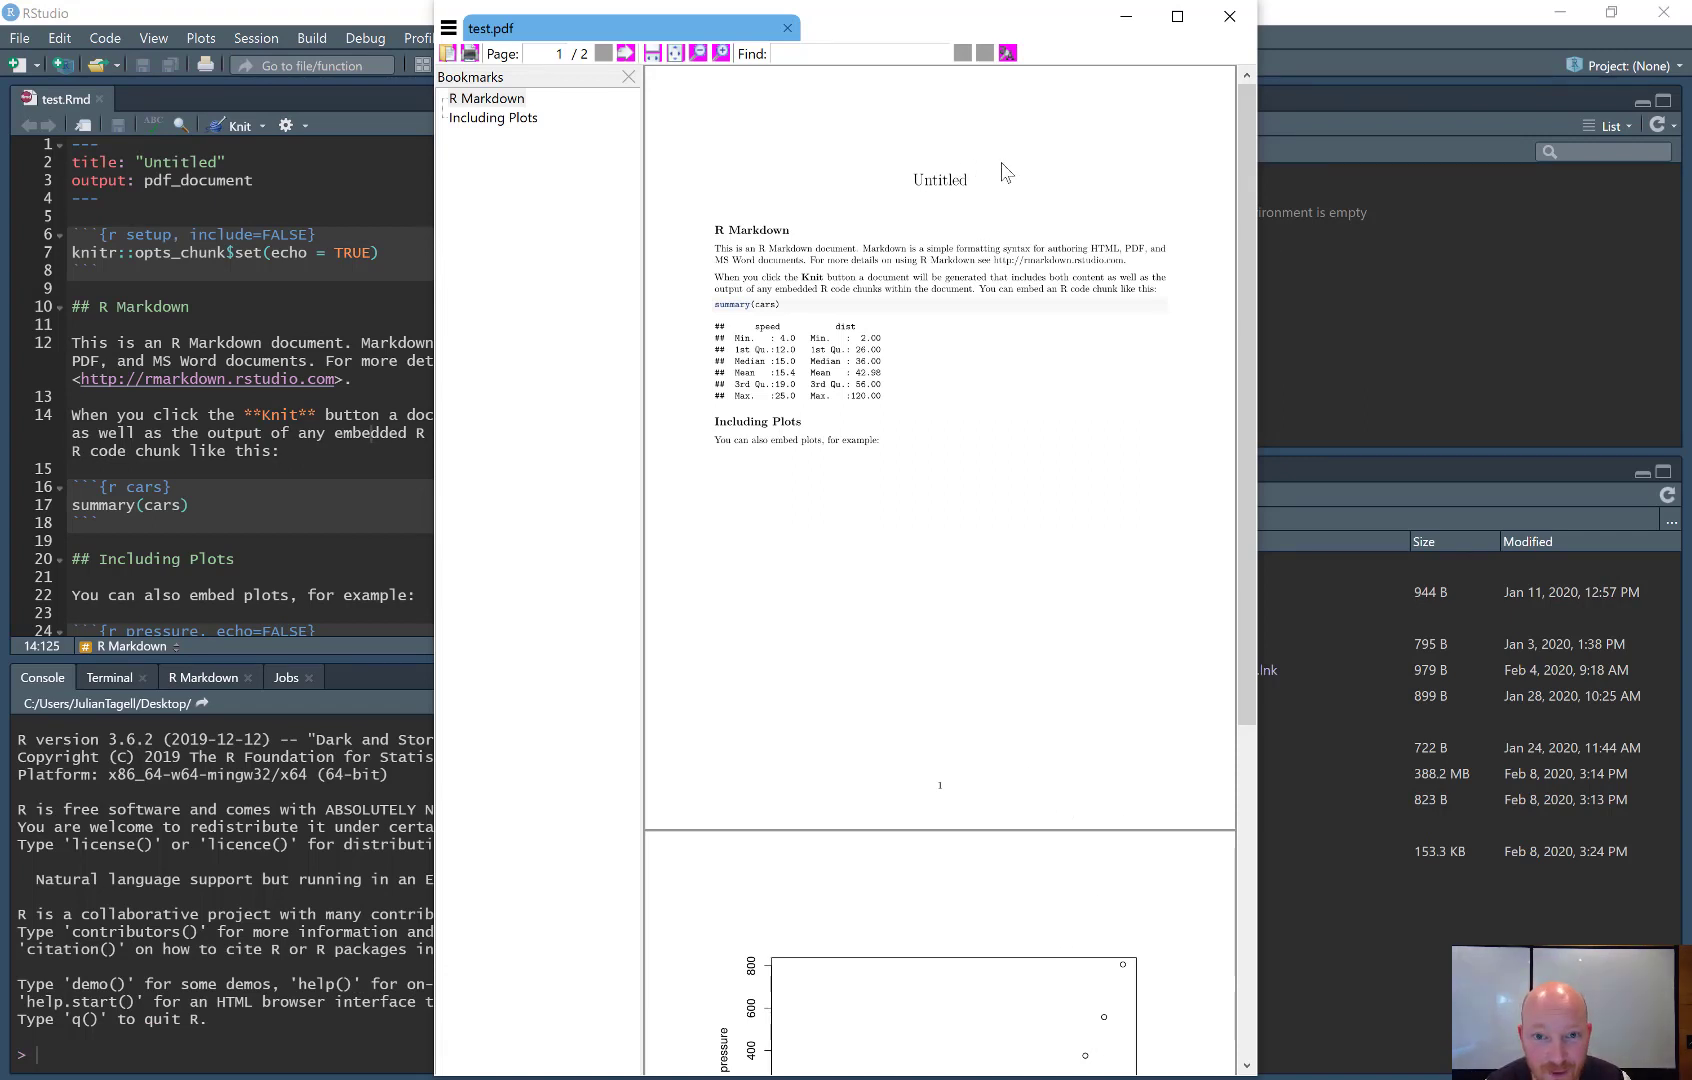
left_click(1230, 20)
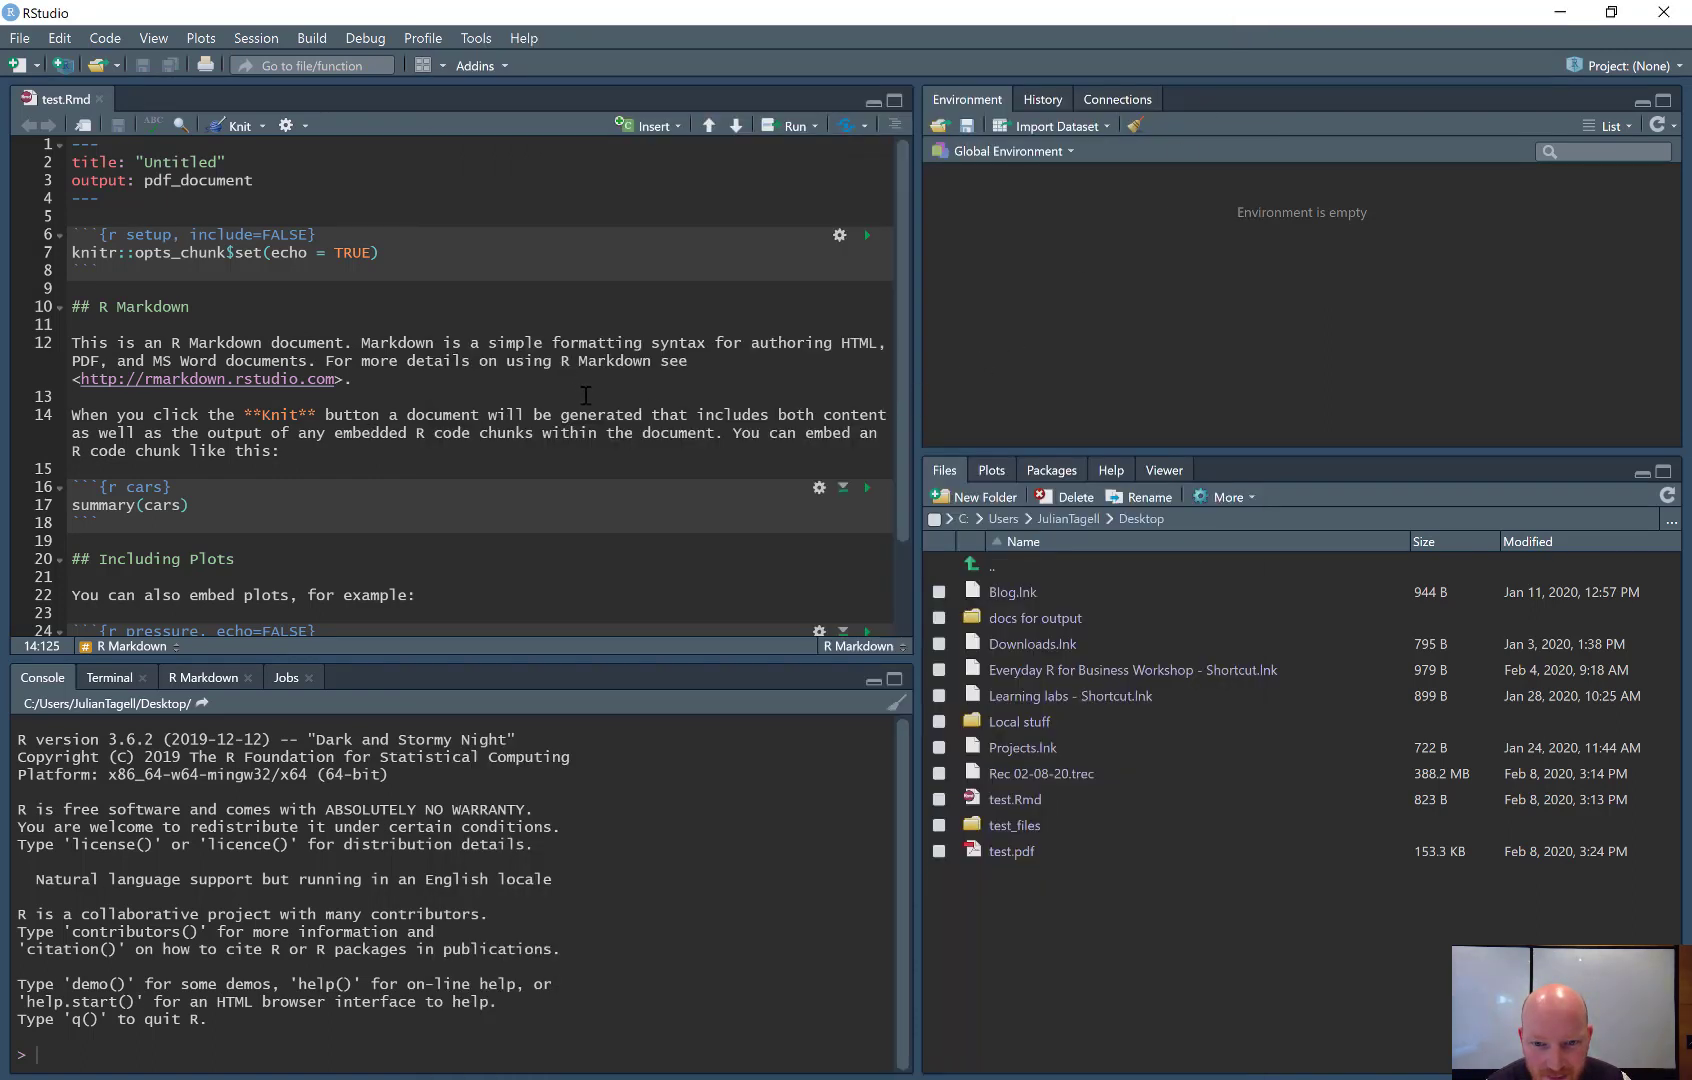
Knit test.Rmd to PDF again and close the resulting test.pdf preview
left_click(301, 450)
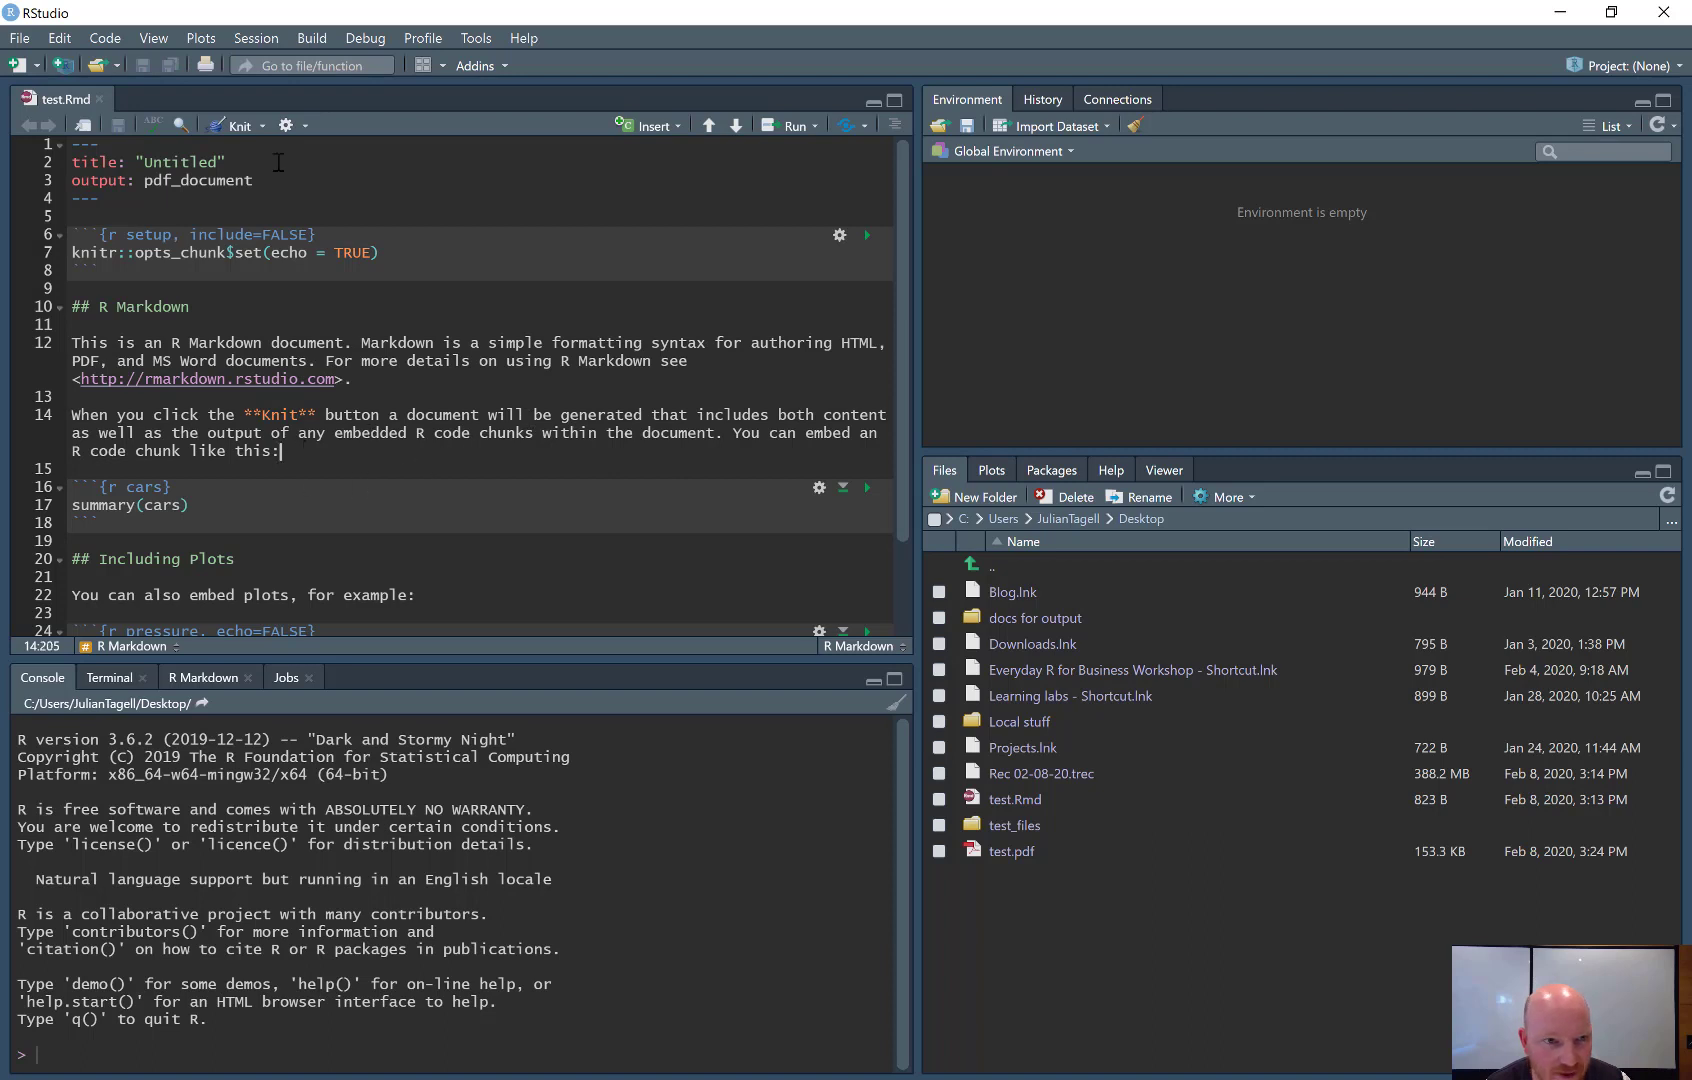
left_click(236, 126)
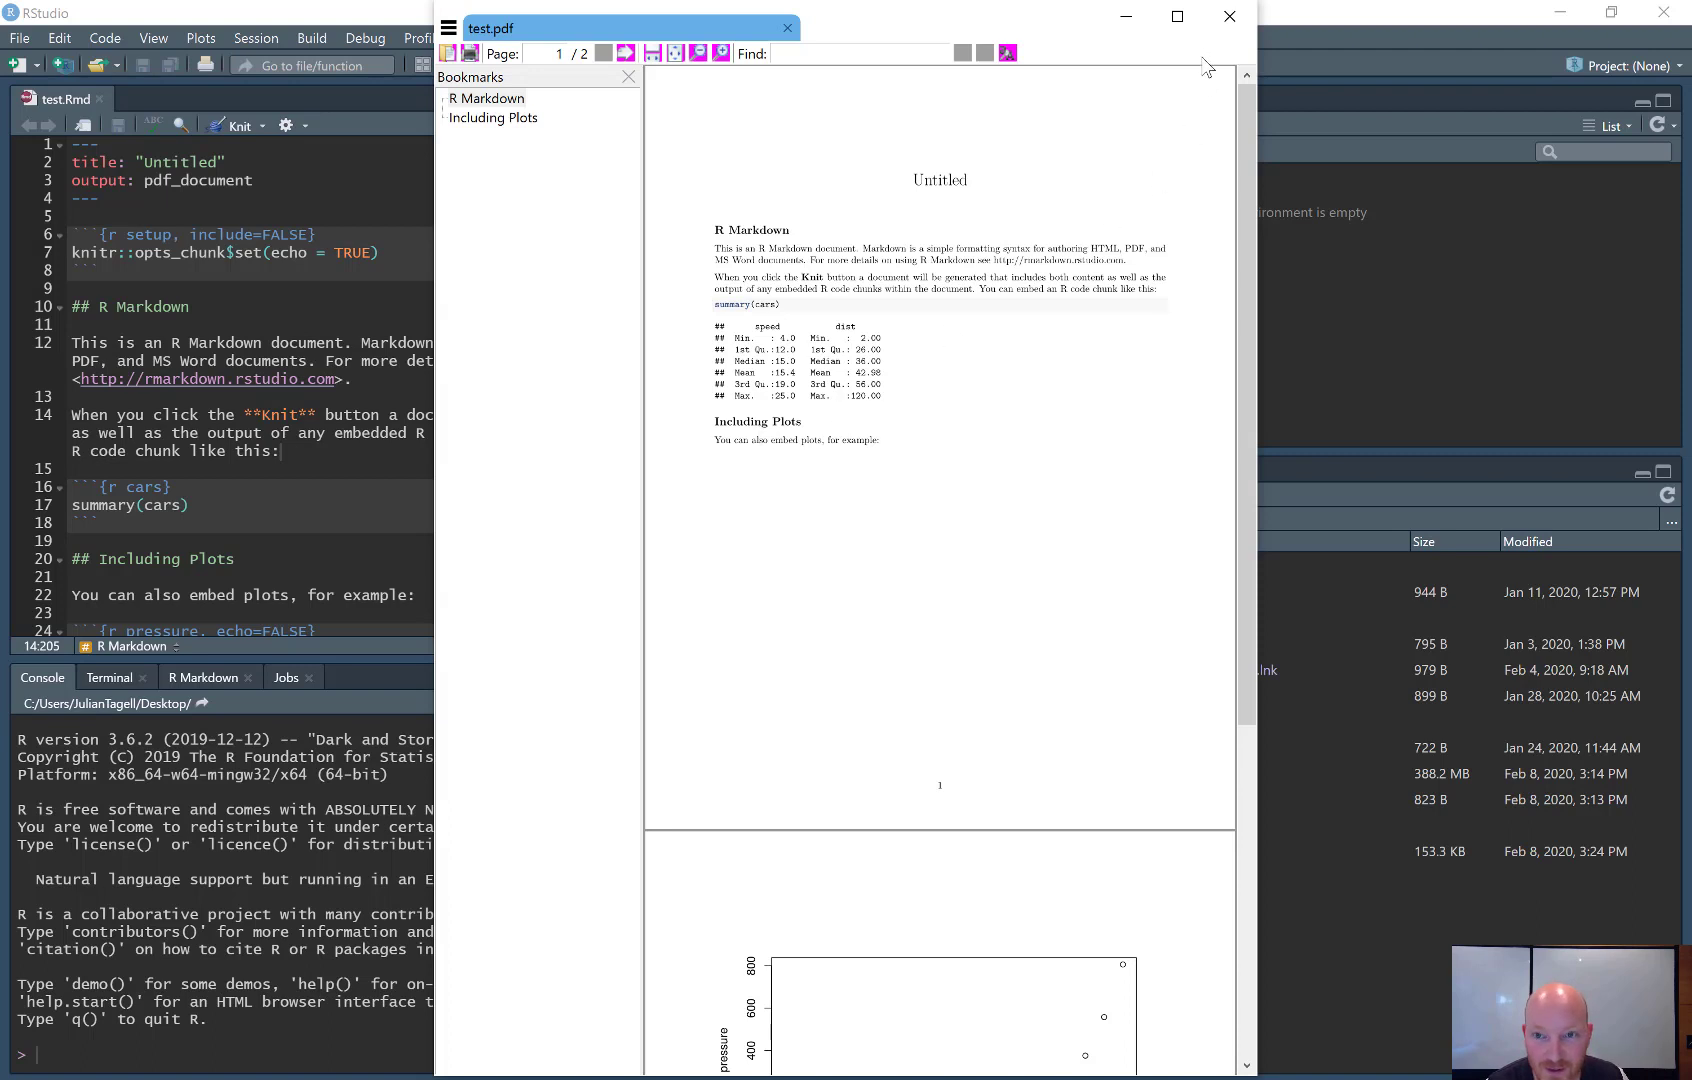
left_click(1228, 20)
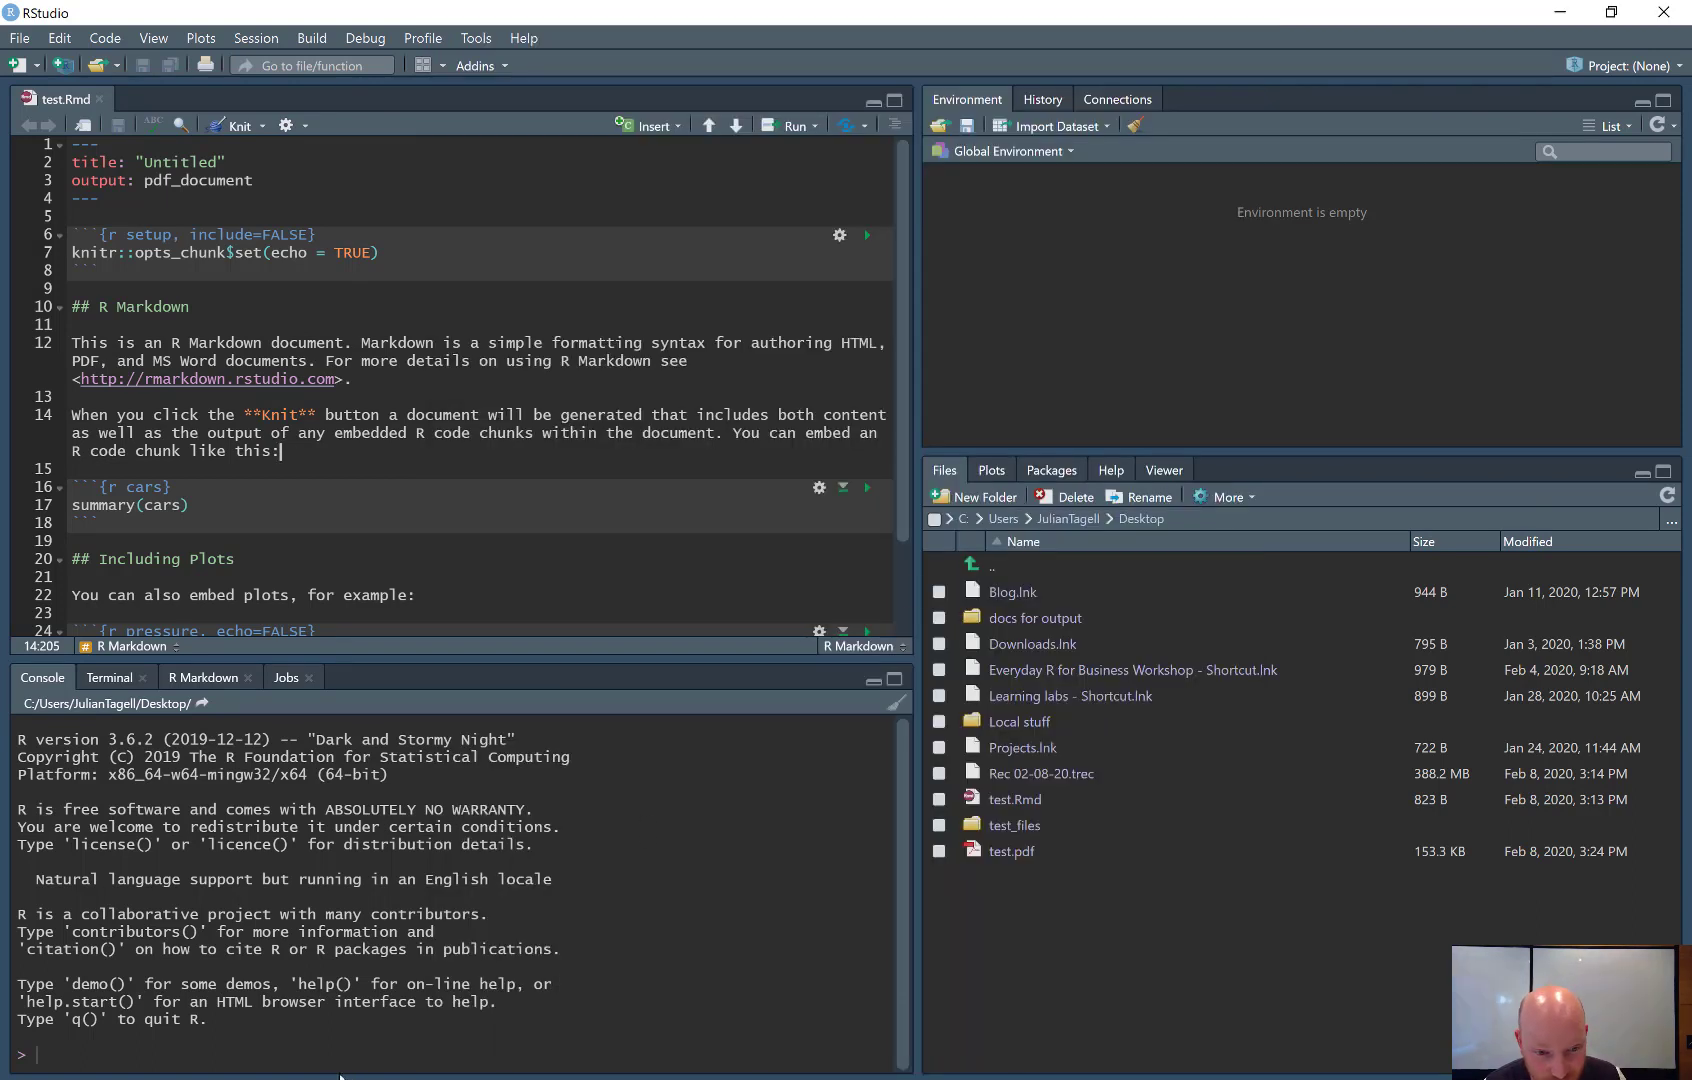